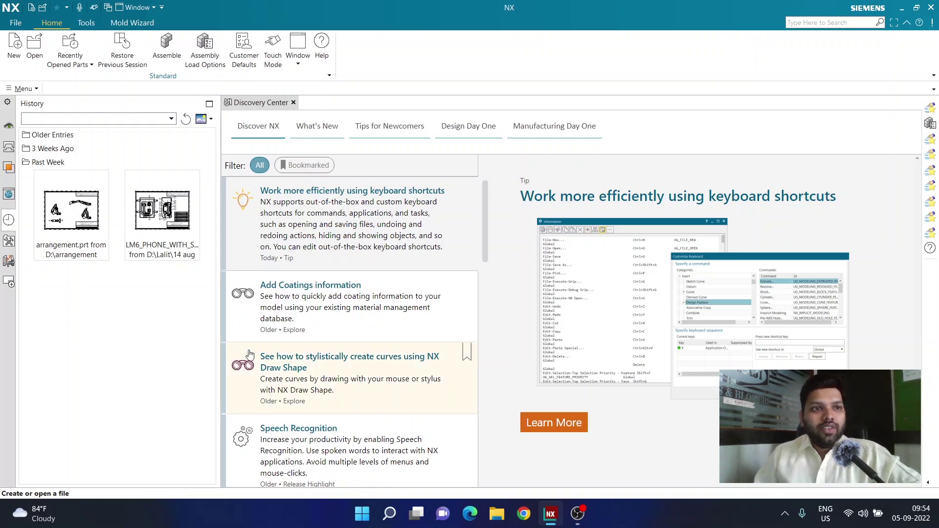
# Create a new stand-alone part named model1.prt from the Model template in millimetres.
pyautogui.click(19, 55)
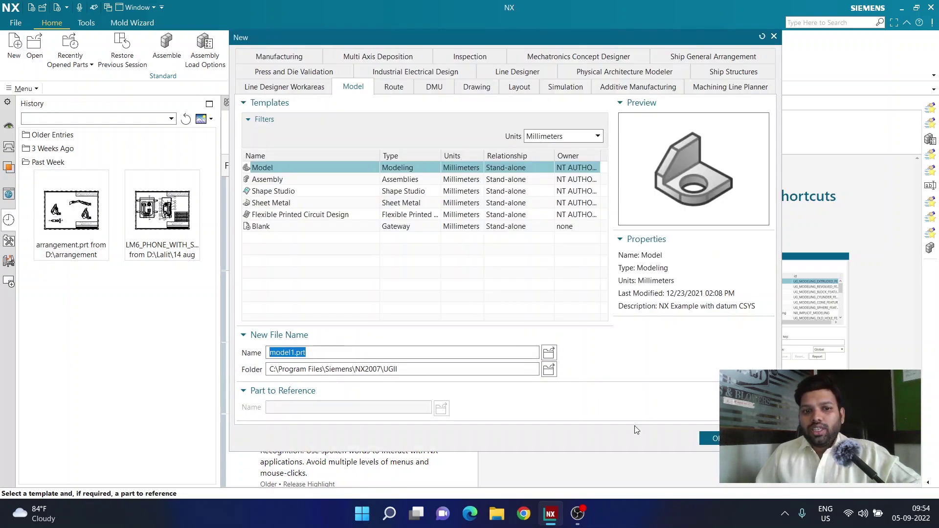
pyautogui.click(703, 441)
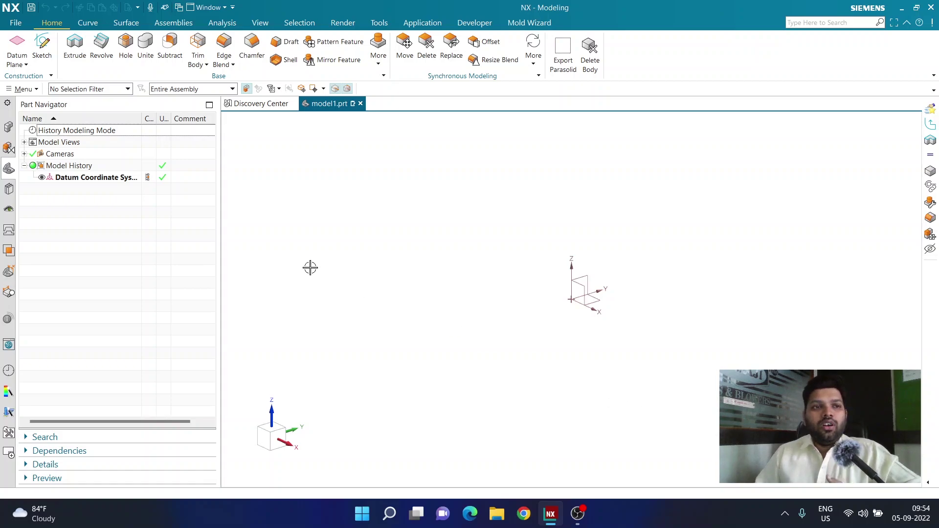
pyautogui.click(22, 25)
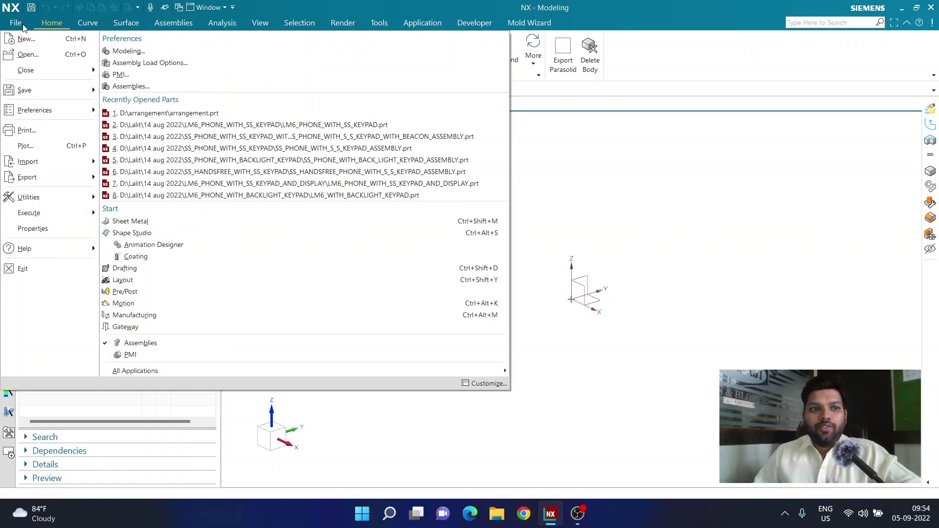
pyautogui.moveTo(52, 166)
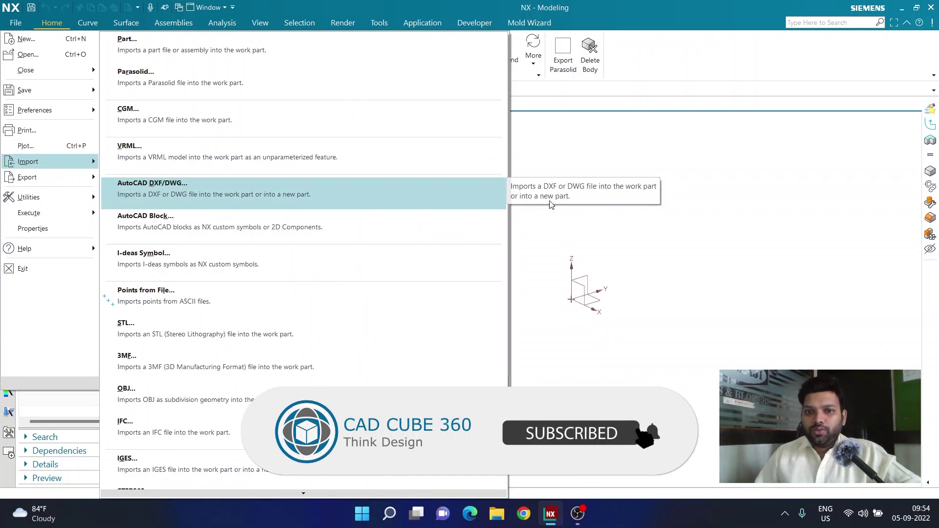
pyautogui.click(562, 222)
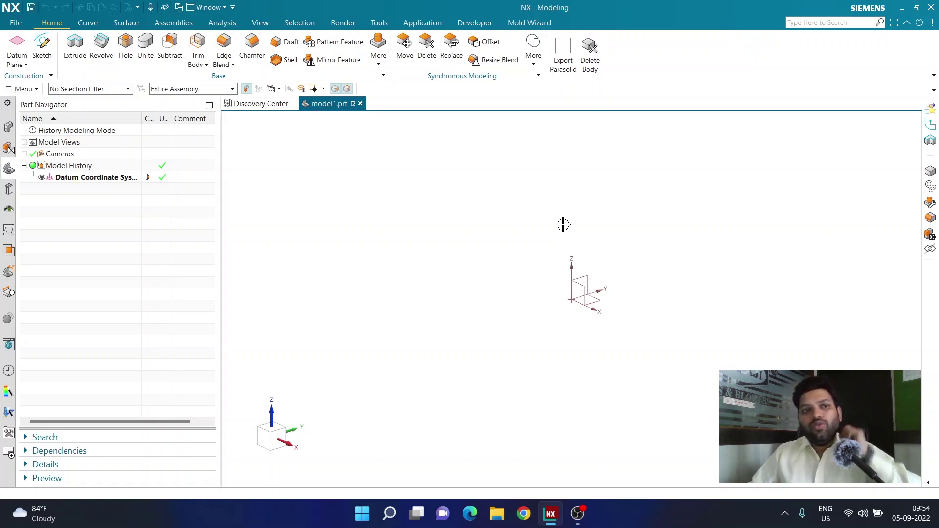
# Switch the part to the Manufacturing application with the cam_general configuration and the mill_contour setup.
pyautogui.click(16, 23)
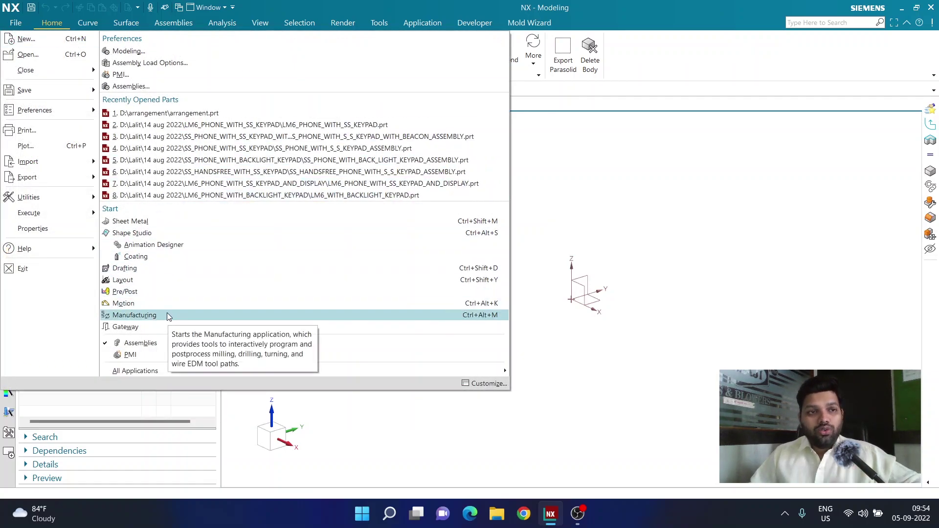
pyautogui.click(14, 24)
pyautogui.click(13, 25)
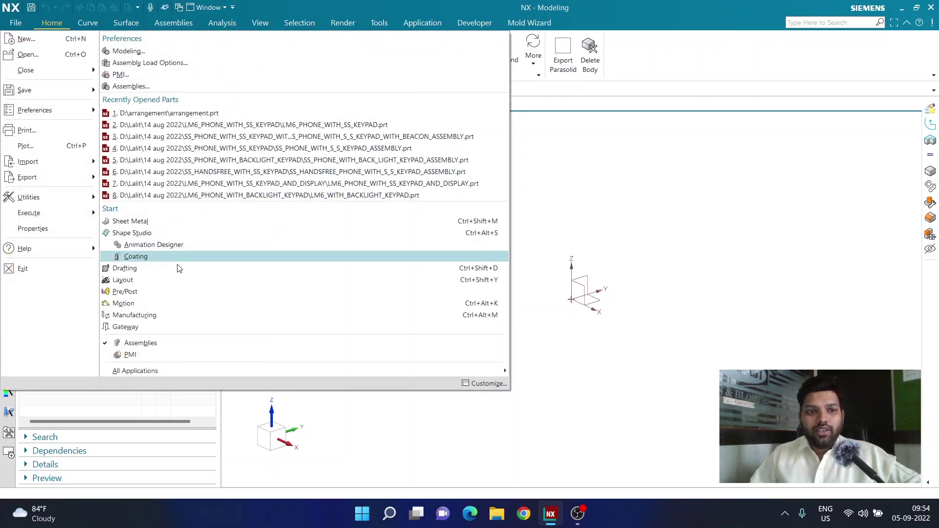
pyautogui.click(186, 318)
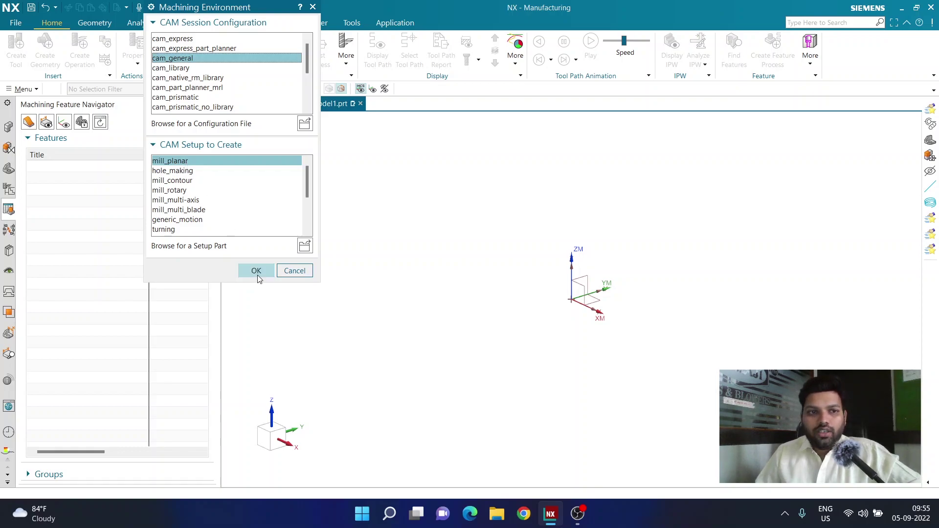
pyautogui.click(179, 182)
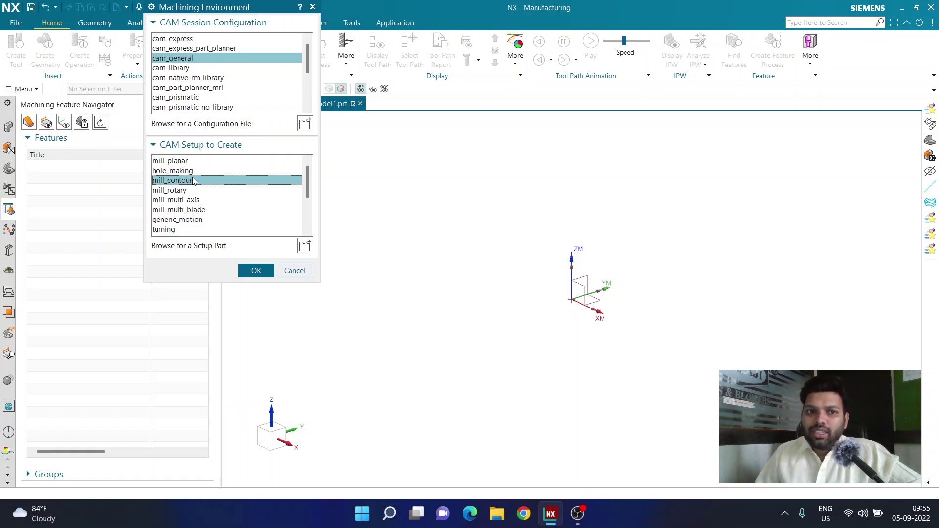
pyautogui.click(255, 272)
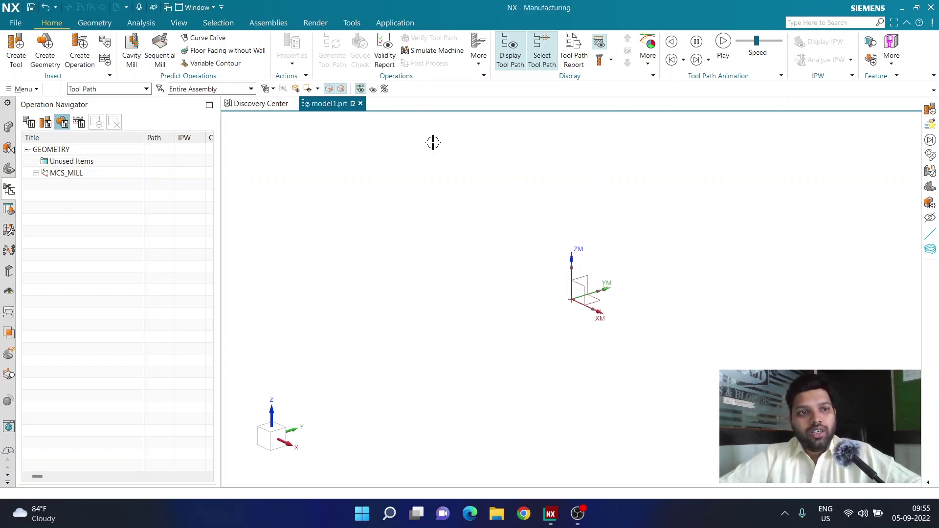
# Start a new sketch on the horizontal XY plane of the datum coordinate system.
pyautogui.click(94, 23)
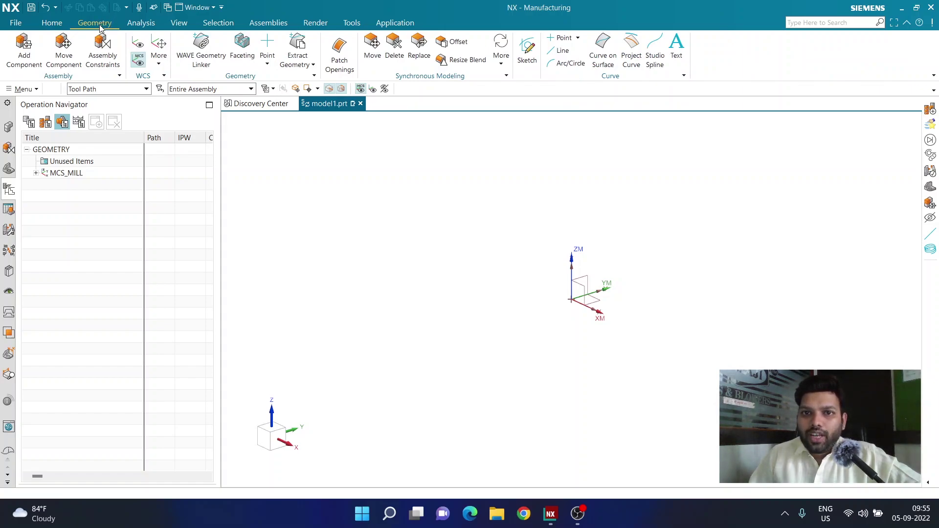
pyautogui.click(530, 64)
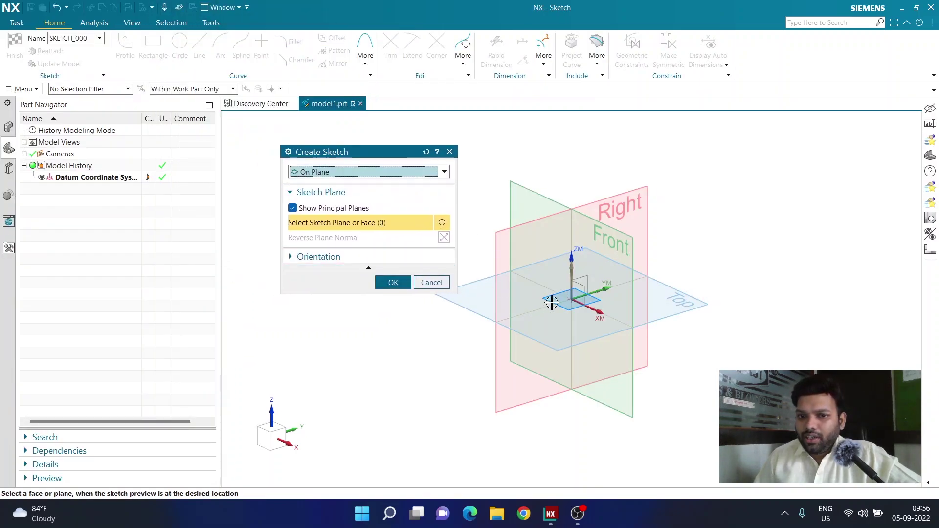
pyautogui.click(386, 286)
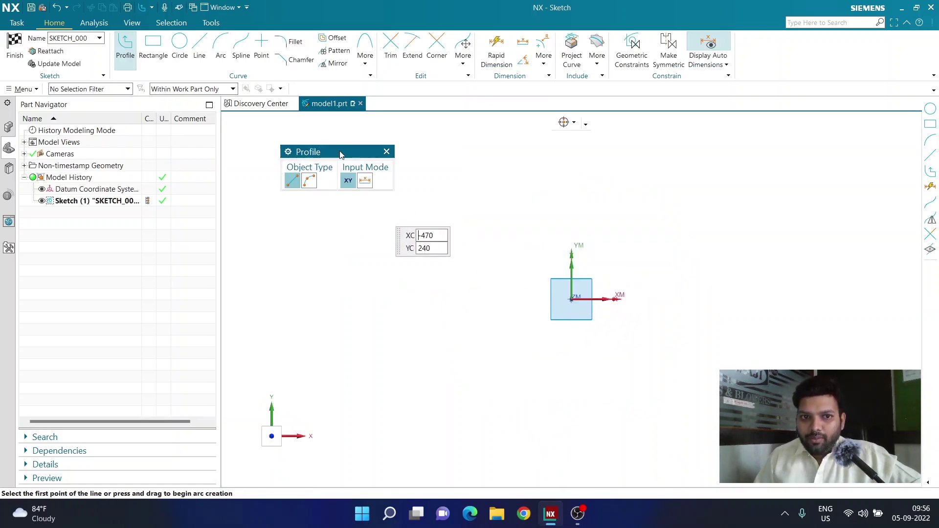
pyautogui.moveTo(343, 153); pyautogui.dragTo(395, 159)
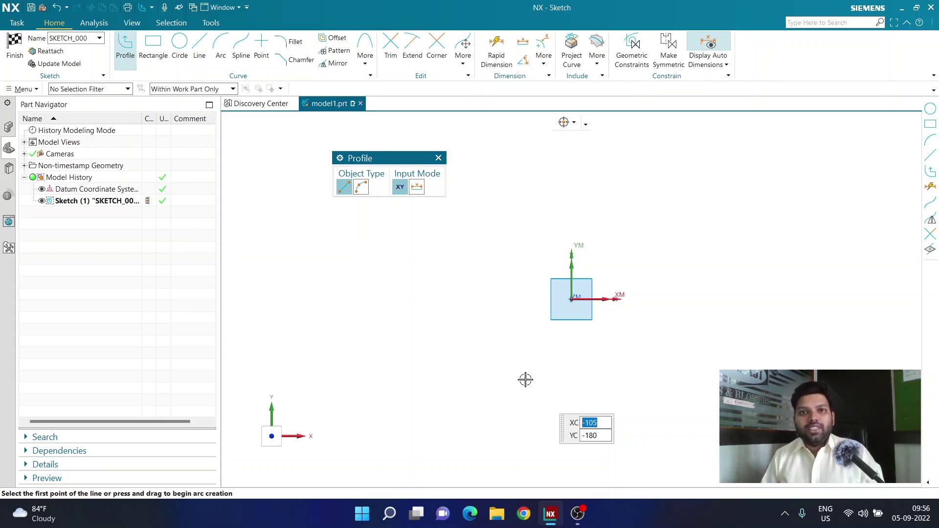
# Sketch a rectangle from its center at the origin, about 740 mm wide and 482 mm high.
pyautogui.click(152, 59)
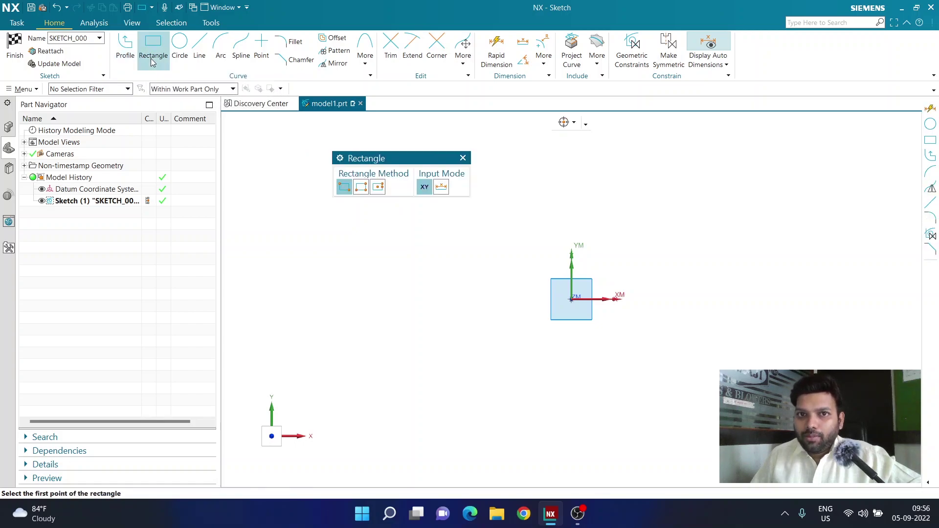
pyautogui.click(378, 189)
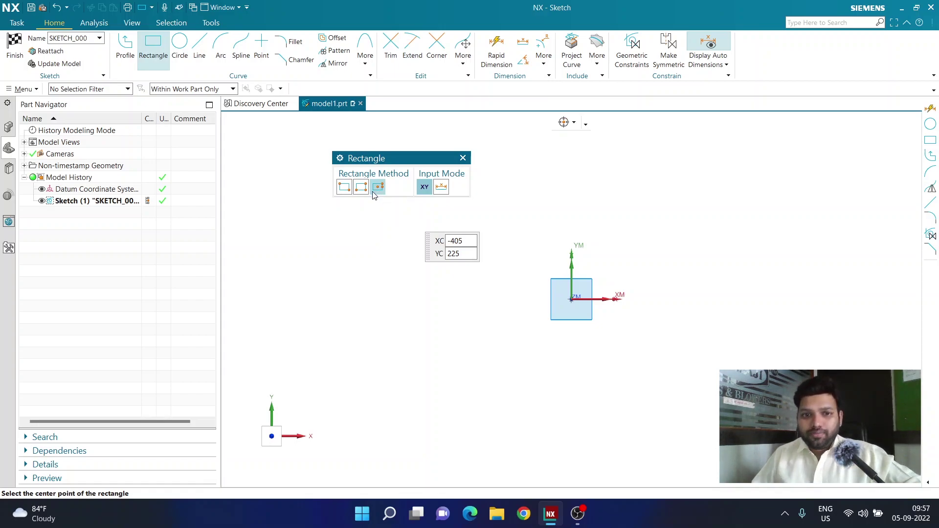
pyautogui.click(571, 299)
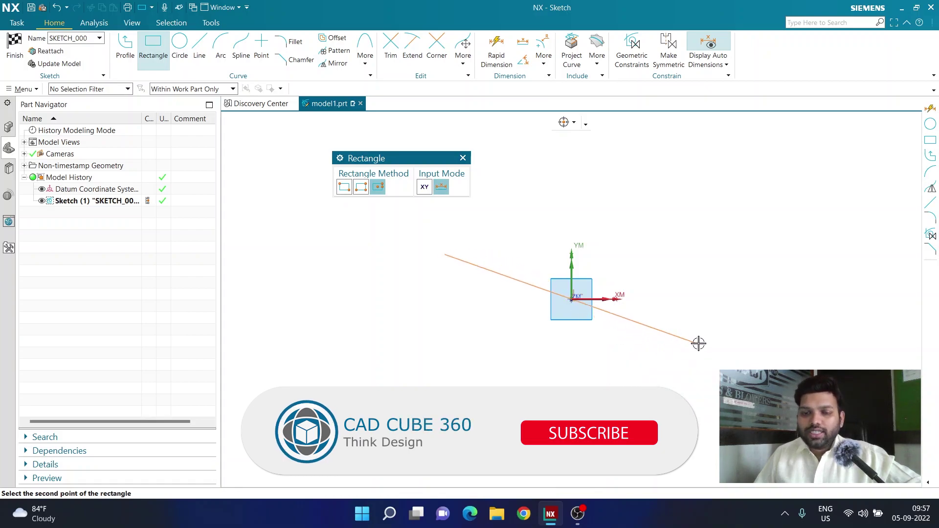
pyautogui.click(738, 299)
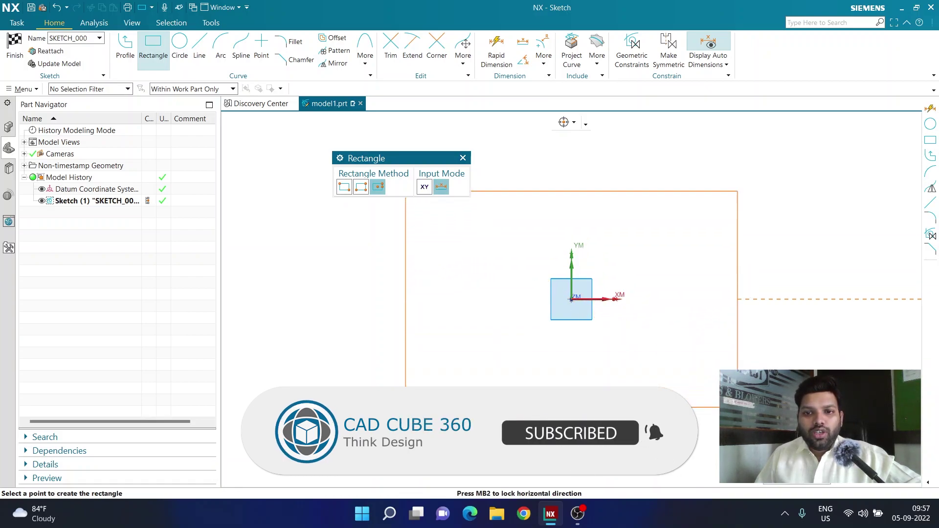
pyautogui.click(732, 407)
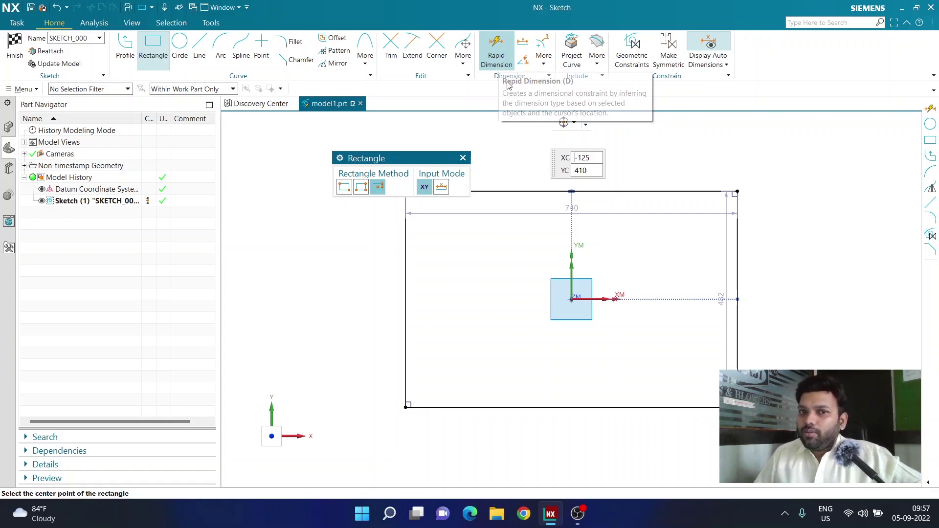
# Dimension the rectangle's horizontal width with Rapid Dimension and set it to 200 mm.
pyautogui.click(497, 64)
pyautogui.scroll(-2, 543, 189)
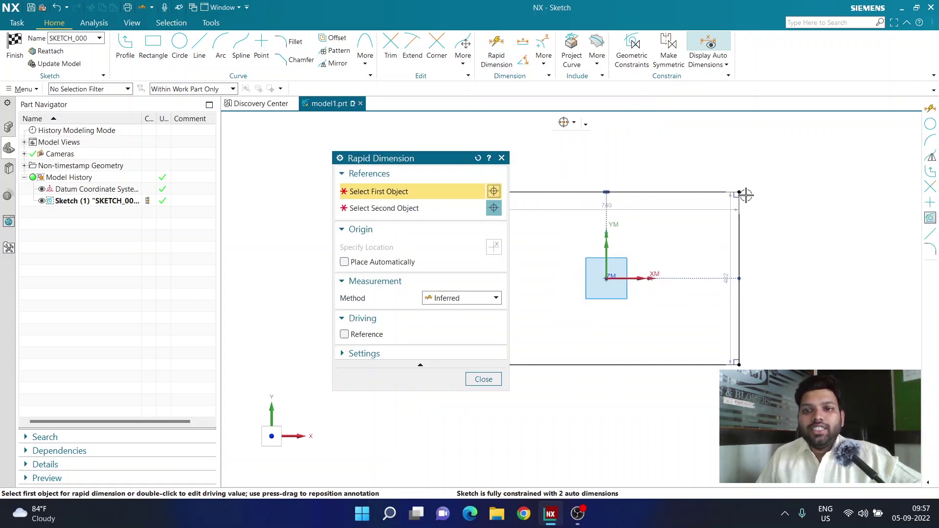
pyautogui.click(678, 196)
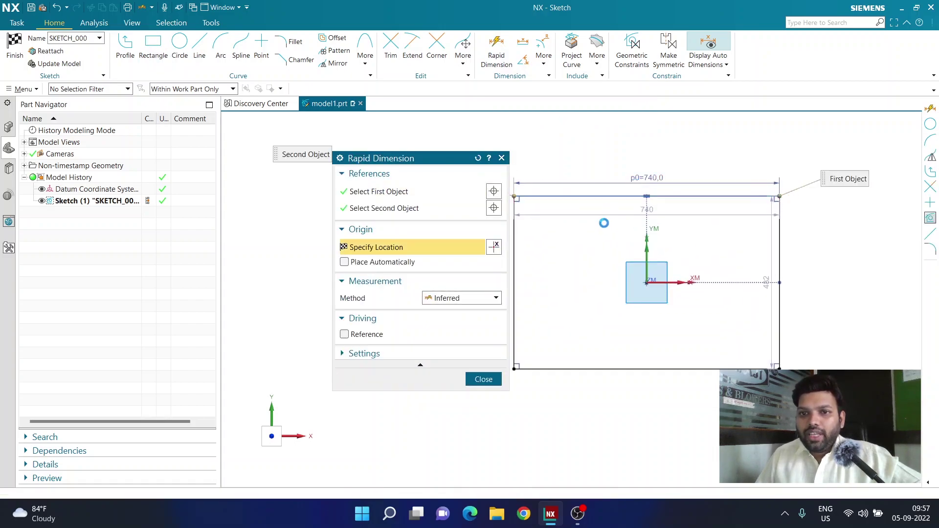
pyautogui.click(651, 178)
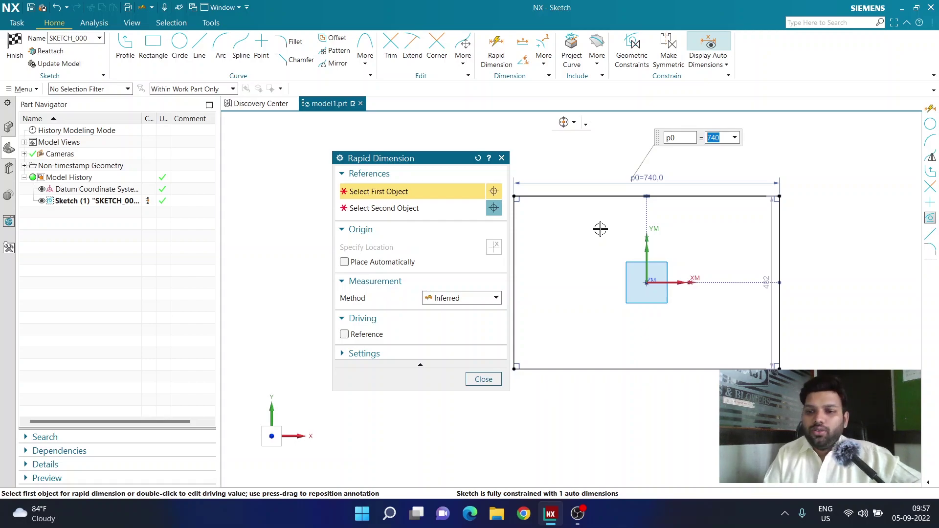
pyautogui.write('200')
pyautogui.press('Return')
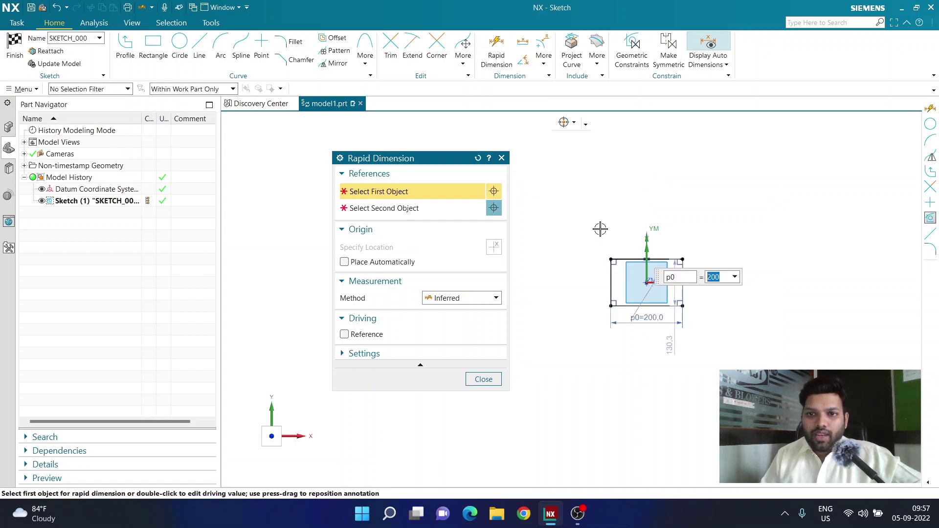
# Dimension the rectangle's vertical height and set it to 100 mm.
pyautogui.click(751, 318)
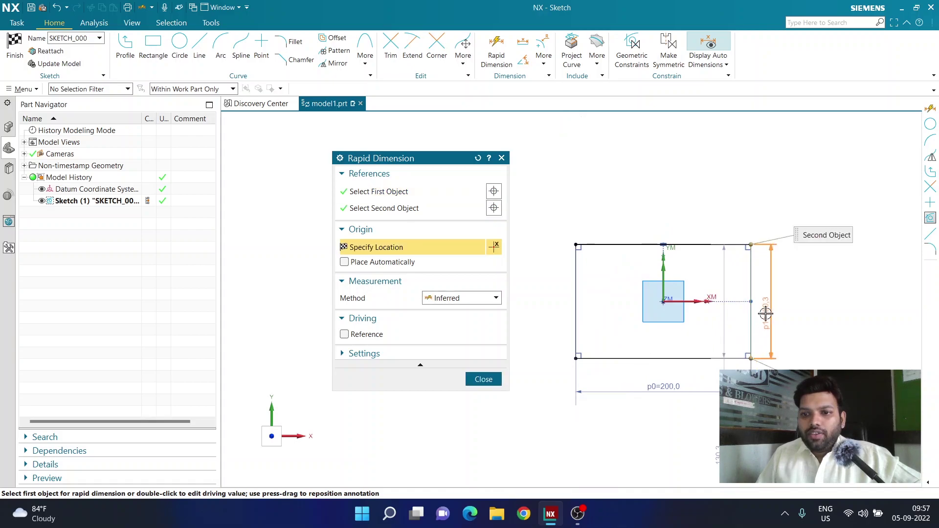
pyautogui.click(769, 315)
pyautogui.write('100')
pyautogui.press('Return')
# Finish dimensioning and reposition the width dimension just above the rectangle and the height dimension closer to its vertical edge.
pyautogui.scroll(-3, 685, 325)
pyautogui.moveTo(649, 442); pyautogui.dragTo(649, 378)
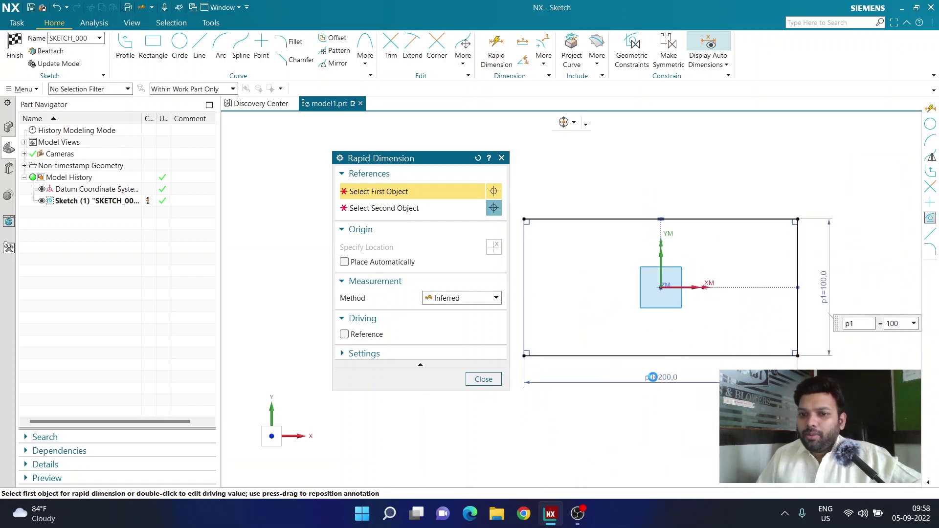
pyautogui.click(482, 380)
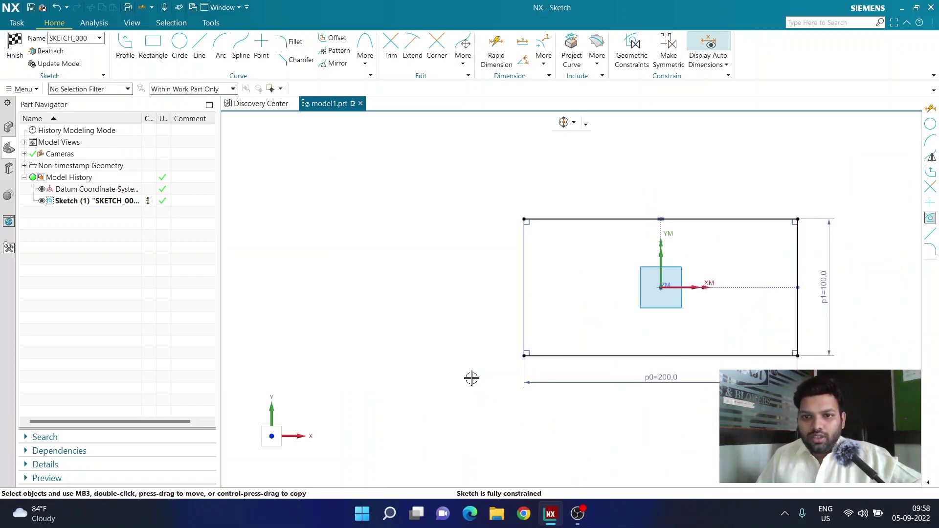
pyautogui.scroll(-2, 744, 313)
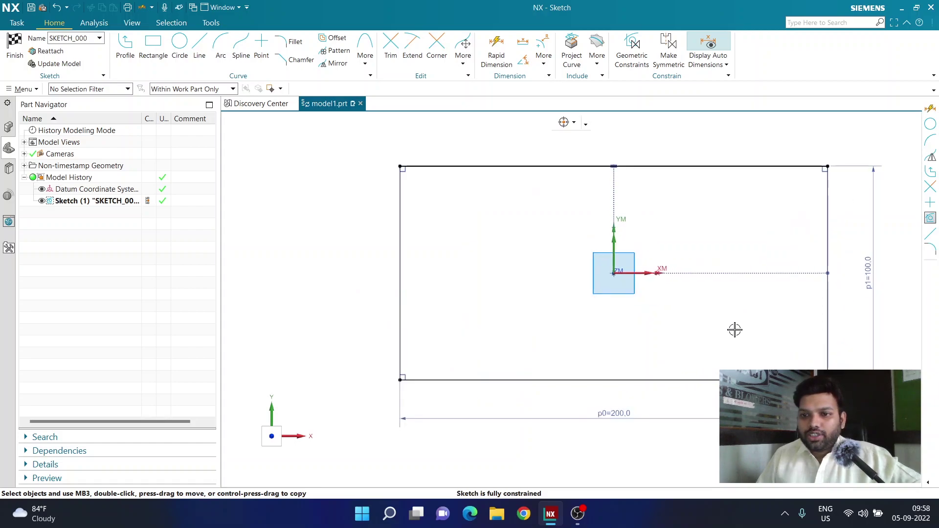
pyautogui.moveTo(629, 417)
pyautogui.mouseDown()
pyautogui.moveTo(591, 231)
pyautogui.moveTo(591, 143)
pyautogui.mouseUp()
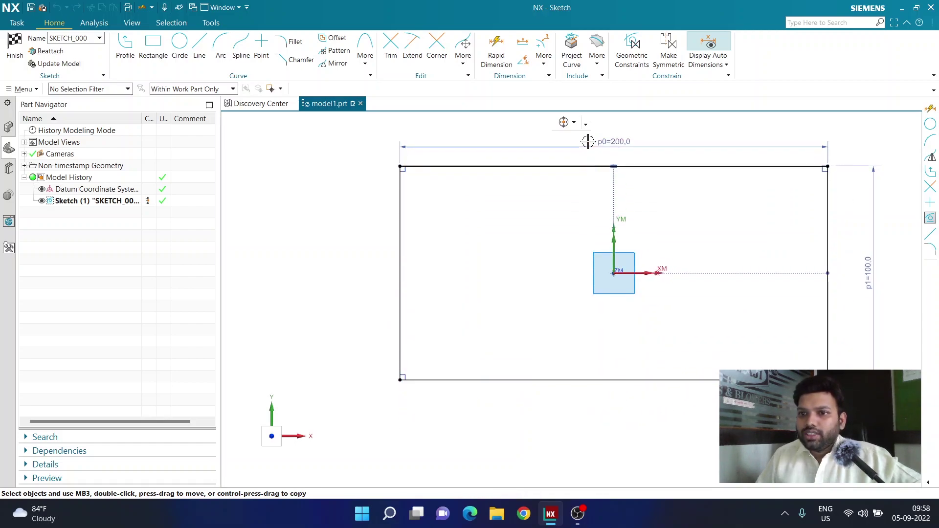
pyautogui.moveTo(866, 266); pyautogui.dragTo(841, 268)
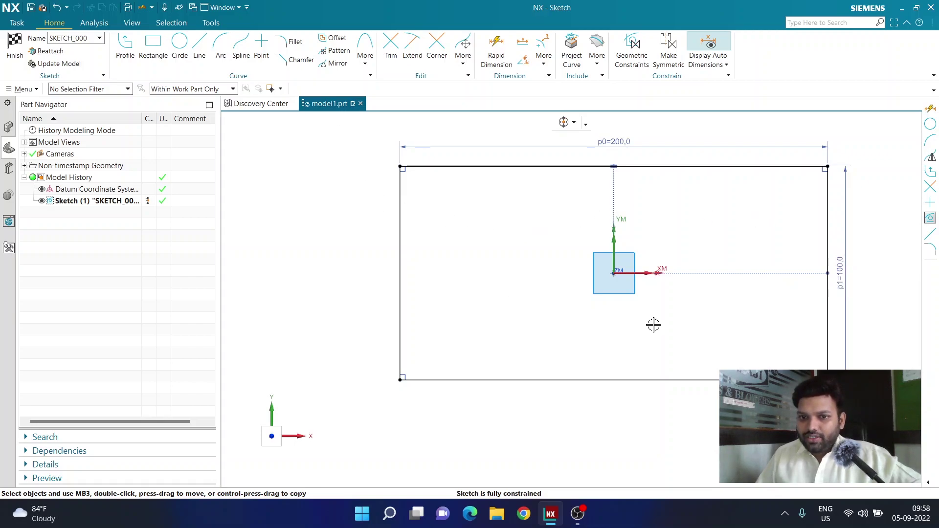
# Sketch a smaller rectangle centered on the origin inside the first one, about 74 mm wide and 37 mm high.
pyautogui.click(155, 59)
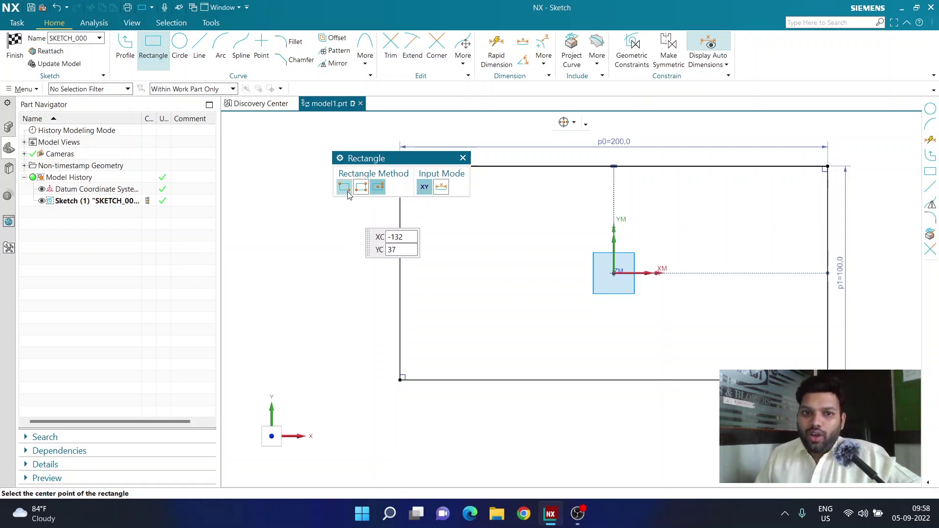
pyautogui.click(614, 273)
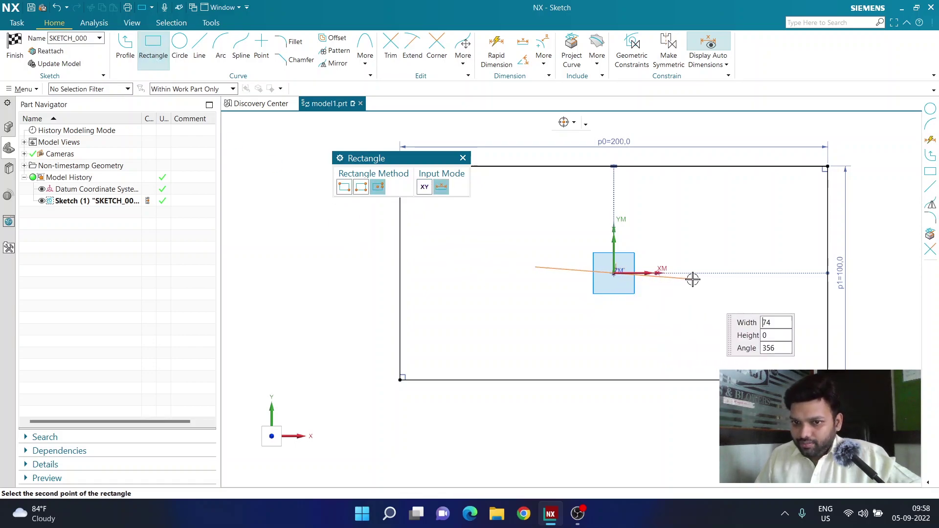
pyautogui.click(692, 313)
pyautogui.press('Escape')
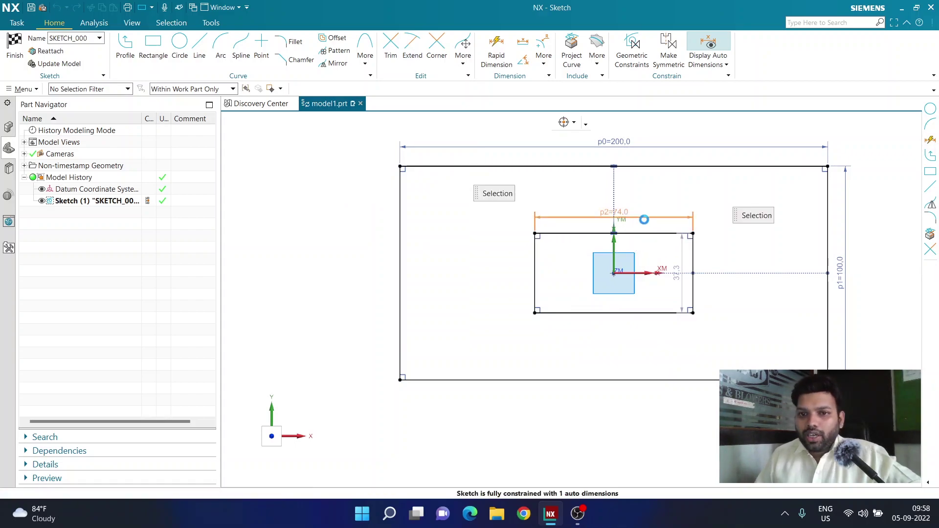
# Set the inner rectangle's width to 75 mm and its height to 35 mm.
pyautogui.doubleClick(641, 216)
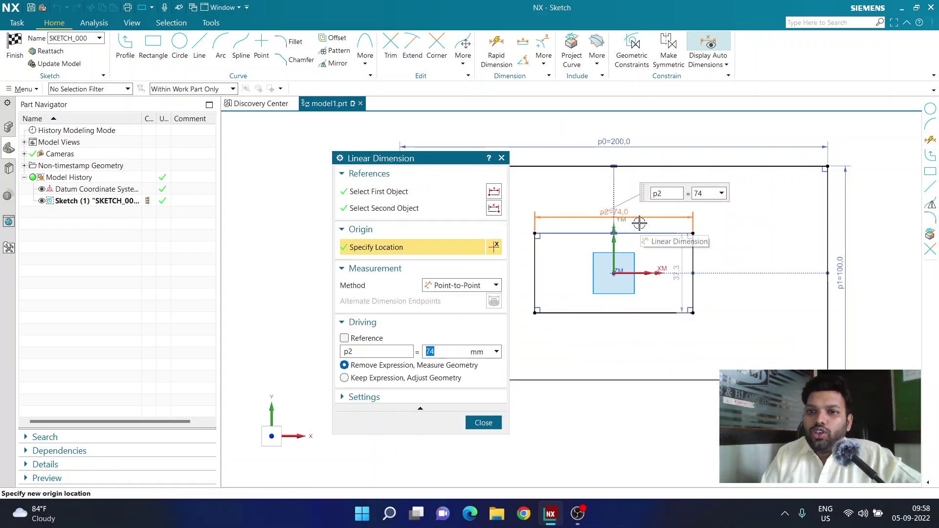
pyautogui.write('75')
pyautogui.press('Return')
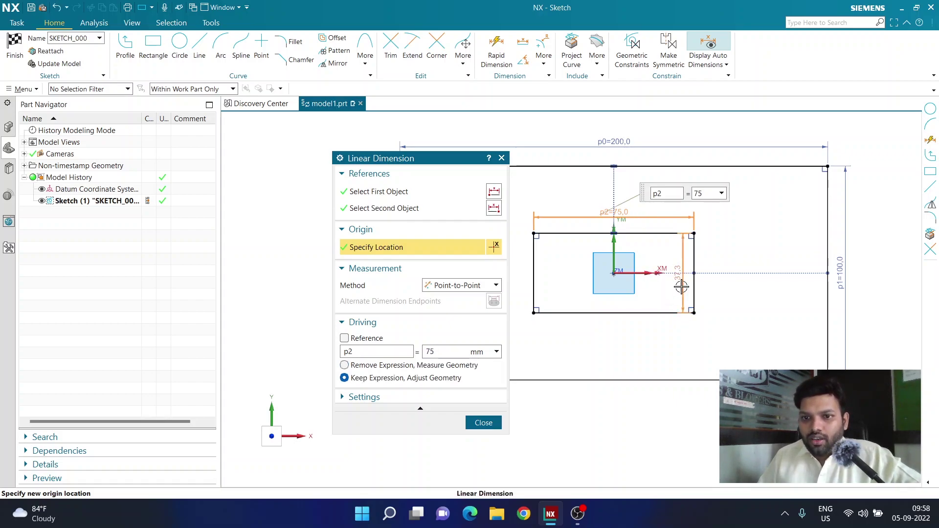
pyautogui.click(676, 288)
pyautogui.click(675, 296)
pyautogui.write('35')
pyautogui.press('Return')
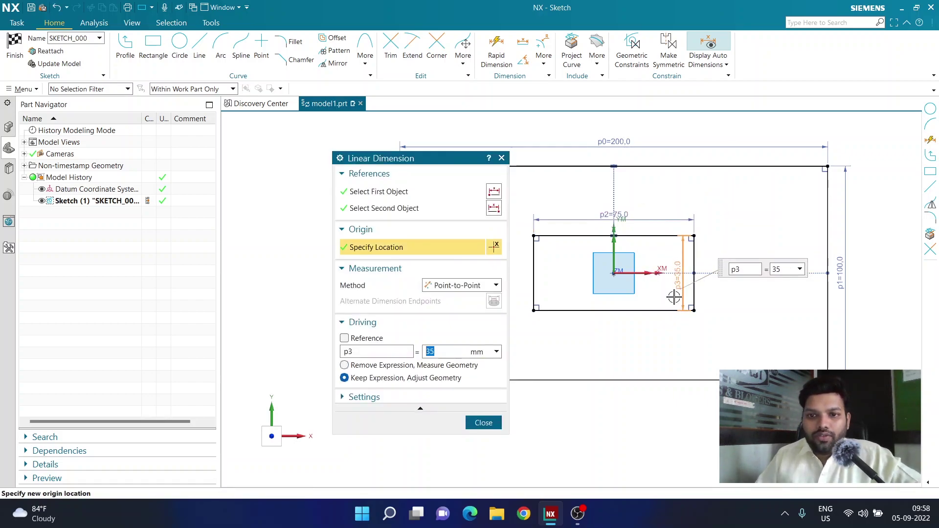
# Fillet the four corners of the inner rectangle with a 10 mm radius.
pyautogui.click(483, 423)
pyautogui.scroll(1, 642, 219)
pyautogui.scroll(1, 642, 219)
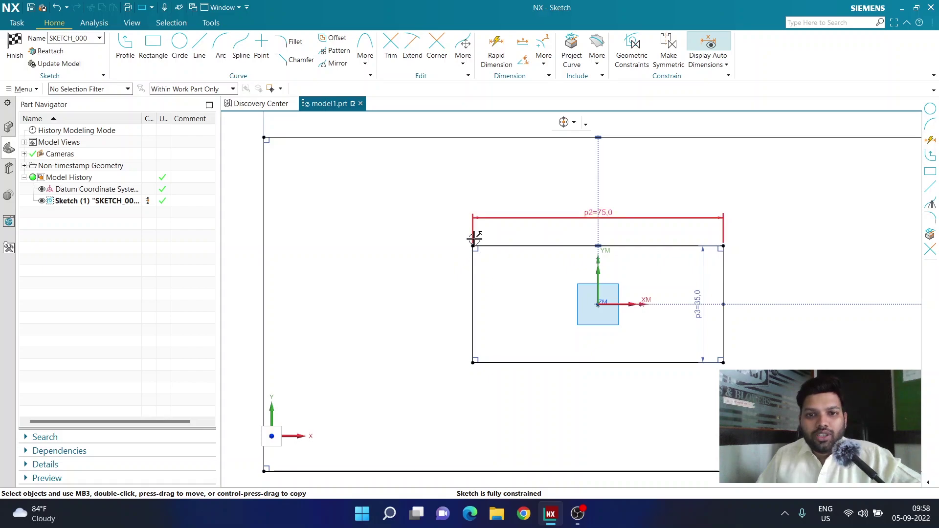
pyautogui.click(291, 42)
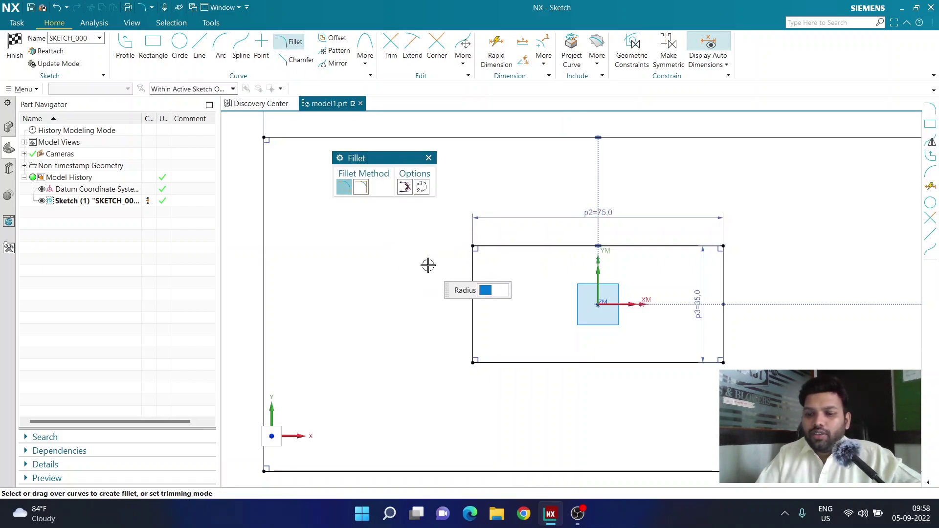
pyautogui.click(473, 247)
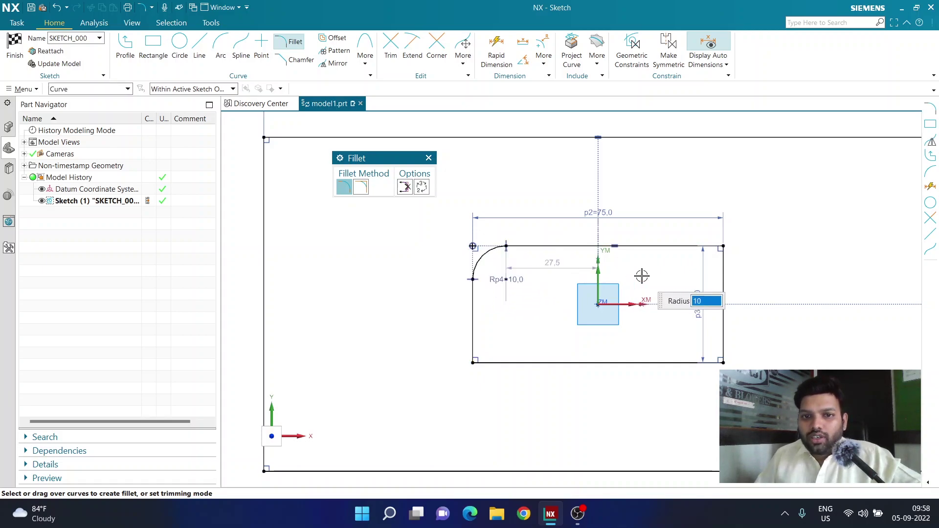
pyautogui.click(723, 247)
pyautogui.click(722, 361)
pyautogui.click(474, 364)
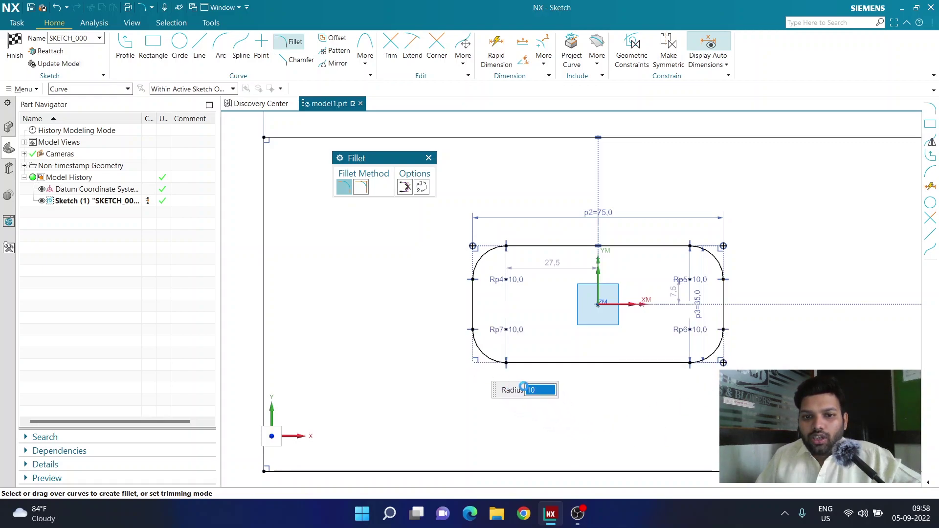
pyautogui.press('Escape')
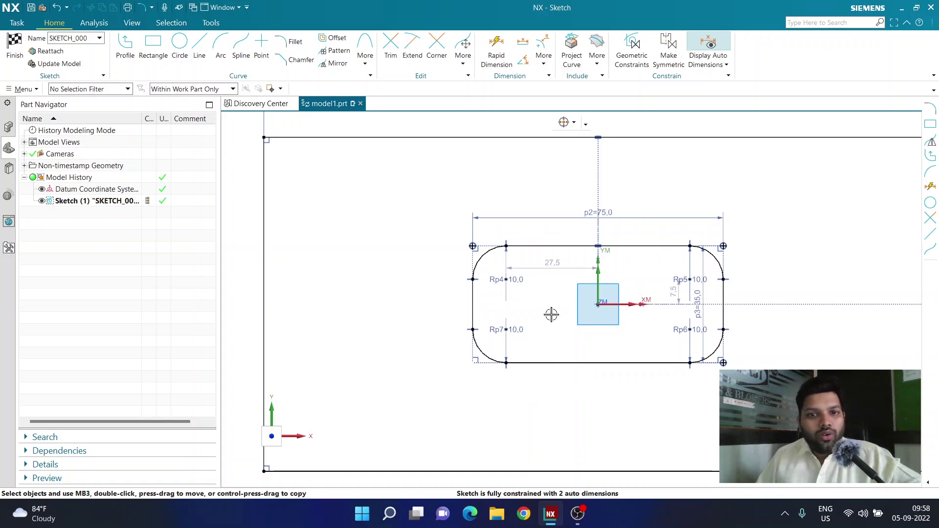
# Offset the connected curves of the inner rounded rectangle outward by 15 mm as a single copy.
pyautogui.scroll(1, 552, 318)
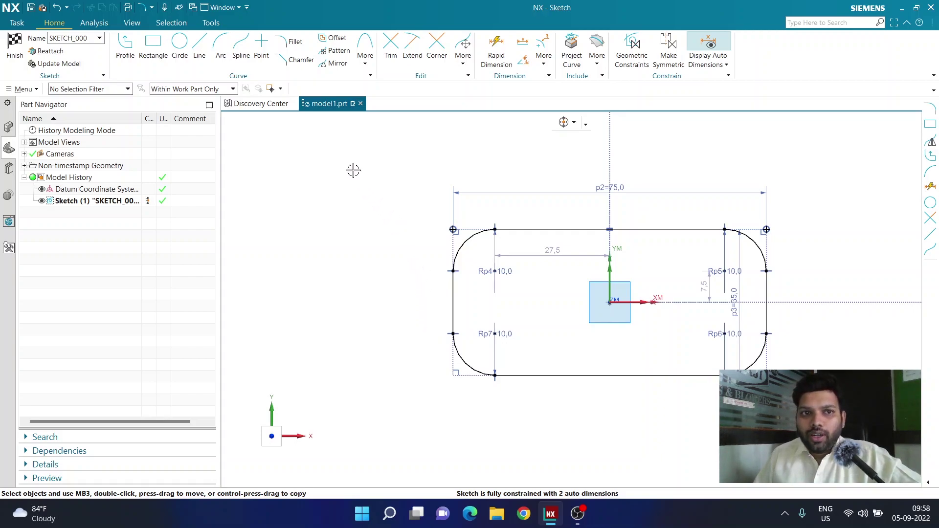
pyautogui.click(333, 39)
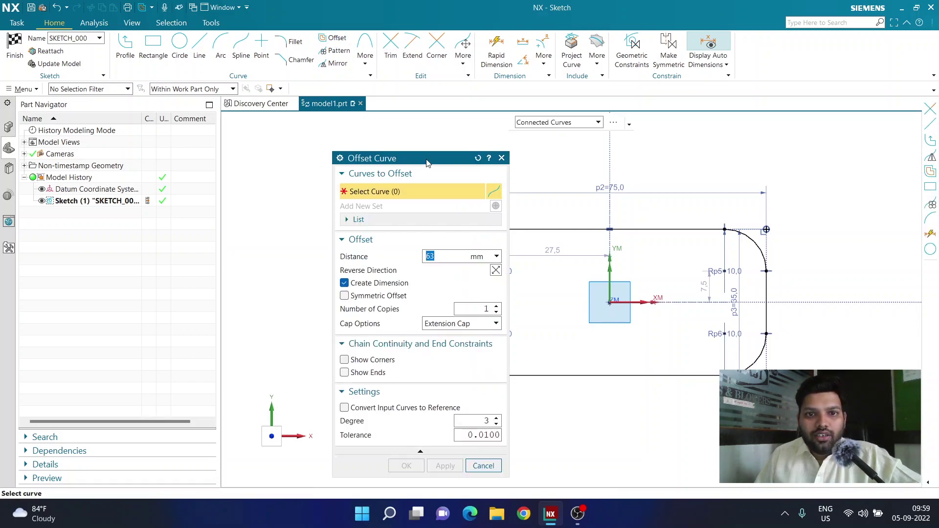
pyautogui.moveTo(480, 161); pyautogui.dragTo(367, 143)
pyautogui.click(520, 230)
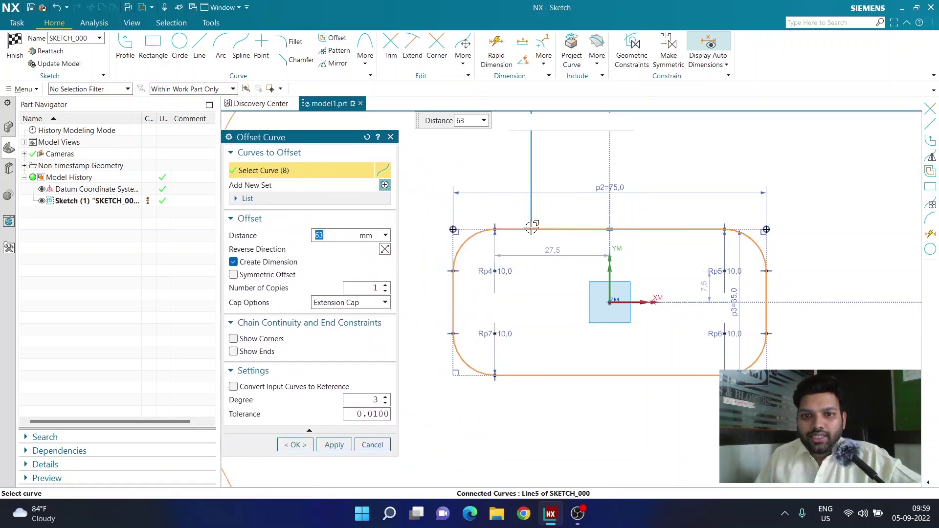
pyautogui.scroll(-2, 519, 231)
pyautogui.scroll(-2, 515, 230)
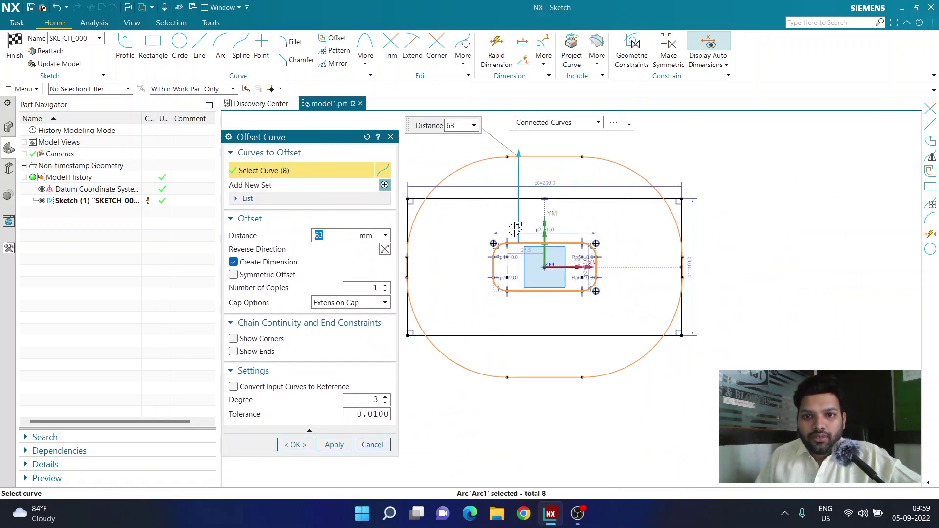
pyautogui.moveTo(518, 153); pyautogui.dragTo(519, 217)
pyautogui.write('15')
pyautogui.press('Return')
pyautogui.scroll(2, 510, 270)
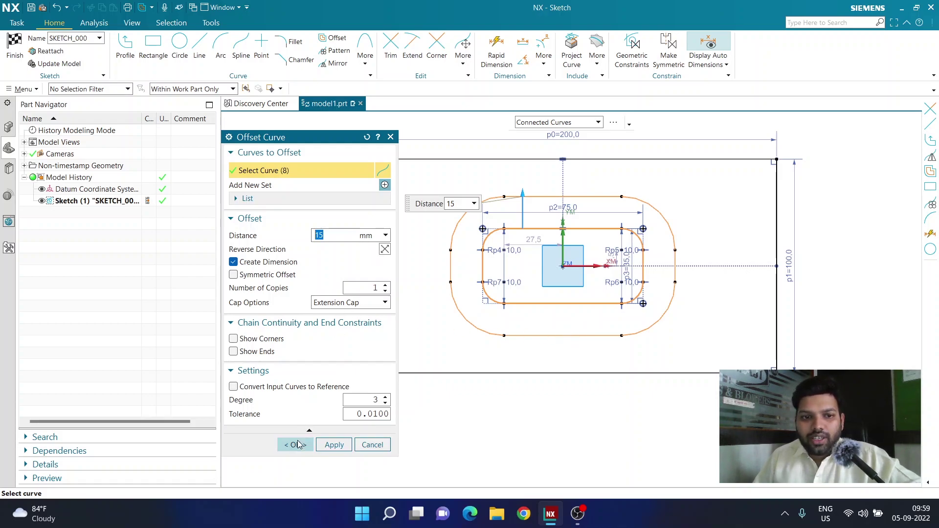
pyautogui.click(298, 444)
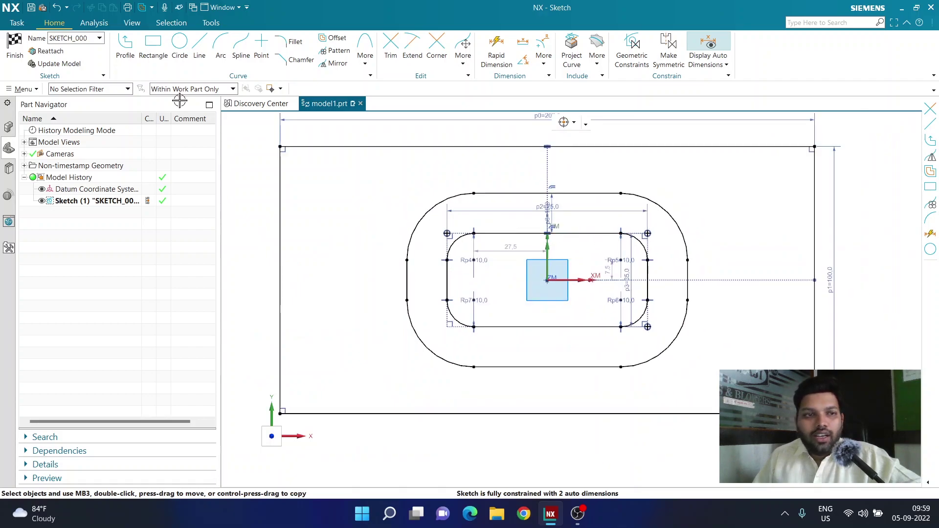
# Finish the sketch to return to the Manufacturing environment and clear the sketch selection.
pyautogui.click(9, 71)
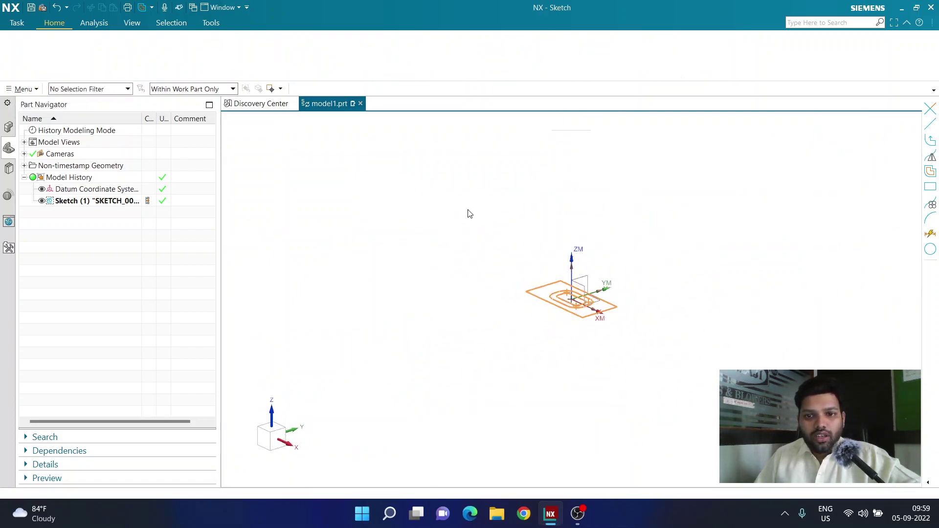
pyautogui.scroll(-5, 566, 300)
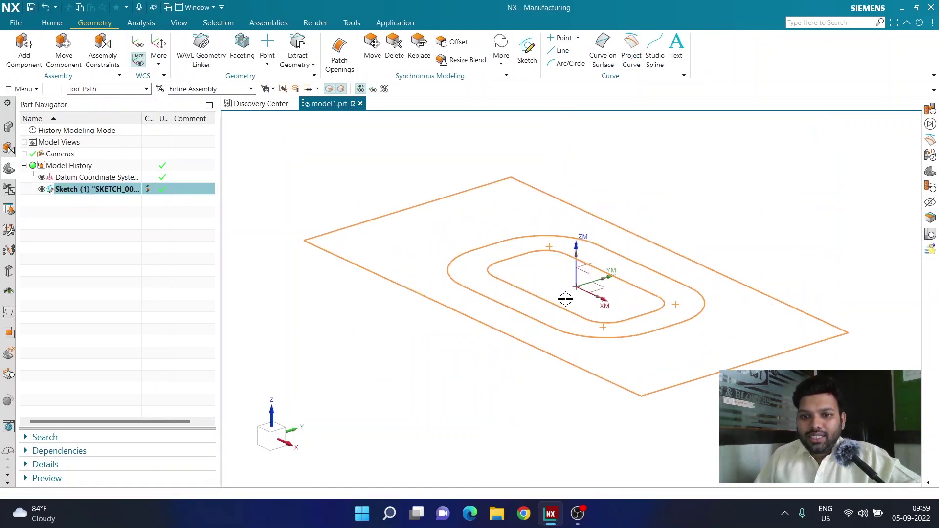
pyautogui.click(168, 230)
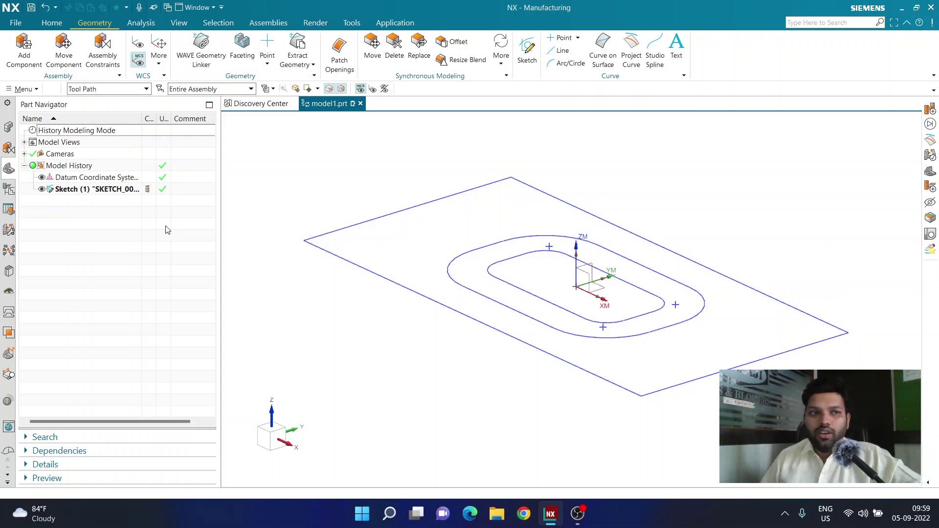
# Set the safe clearance distance of MCS_MILL to 150 mm in the geometry view of the operations.
pyautogui.click(52, 25)
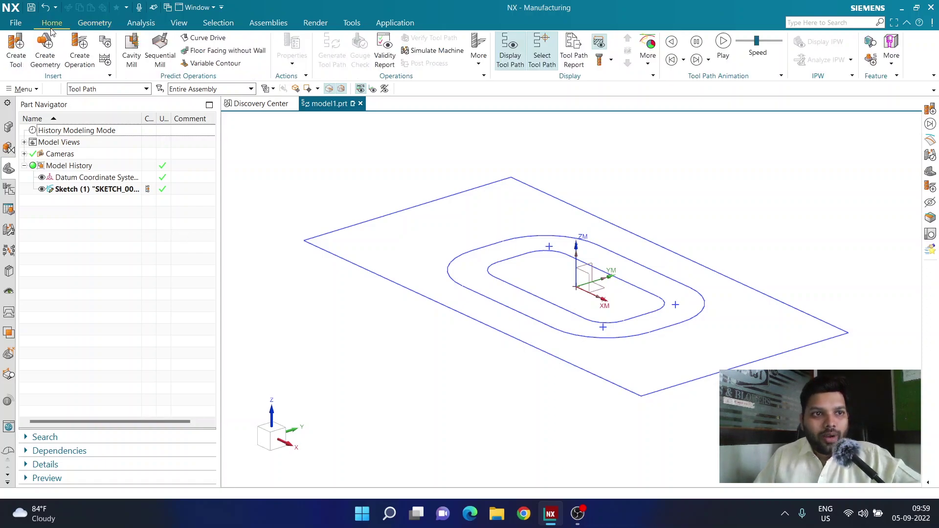
pyautogui.click(9, 191)
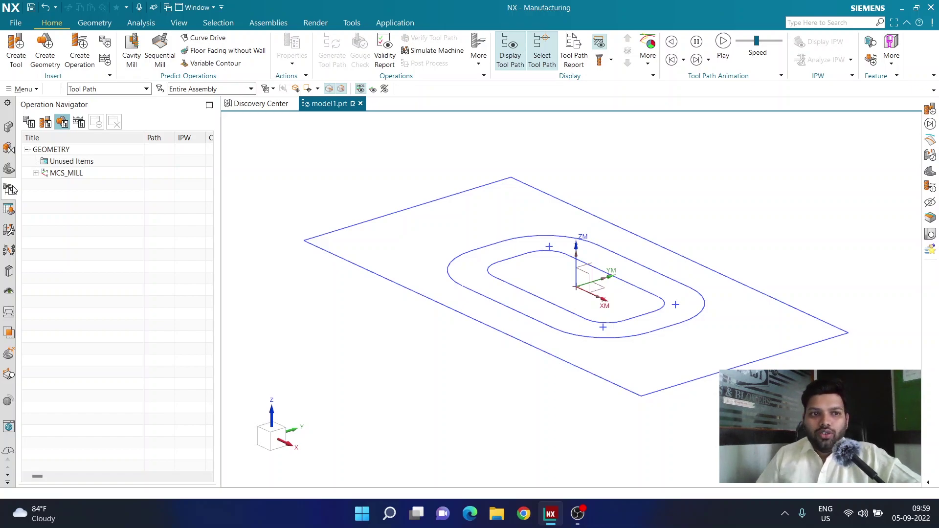
pyautogui.click(71, 175)
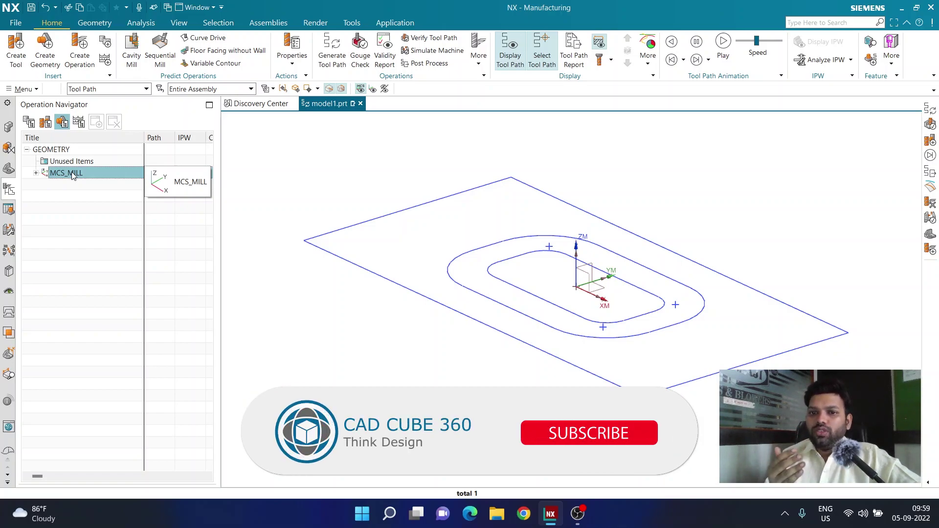
pyautogui.doubleClick(72, 173)
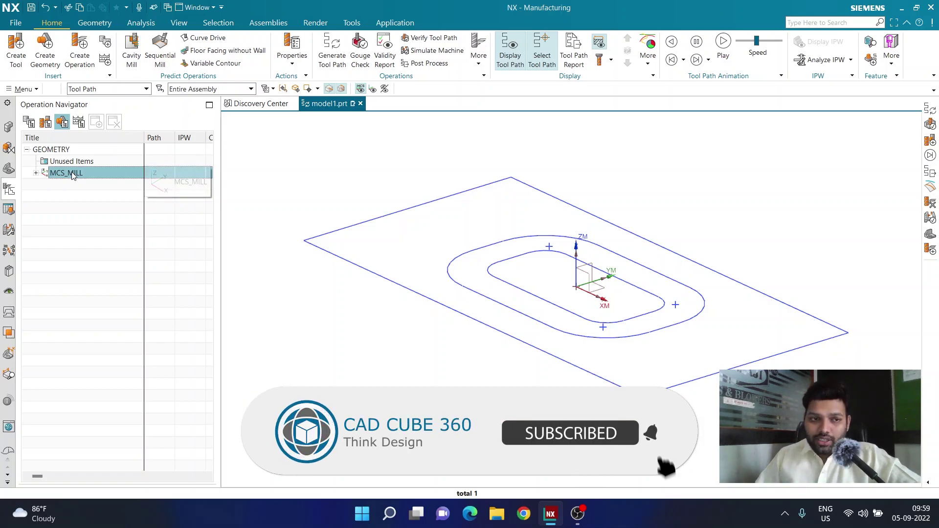
pyautogui.click(528, 342)
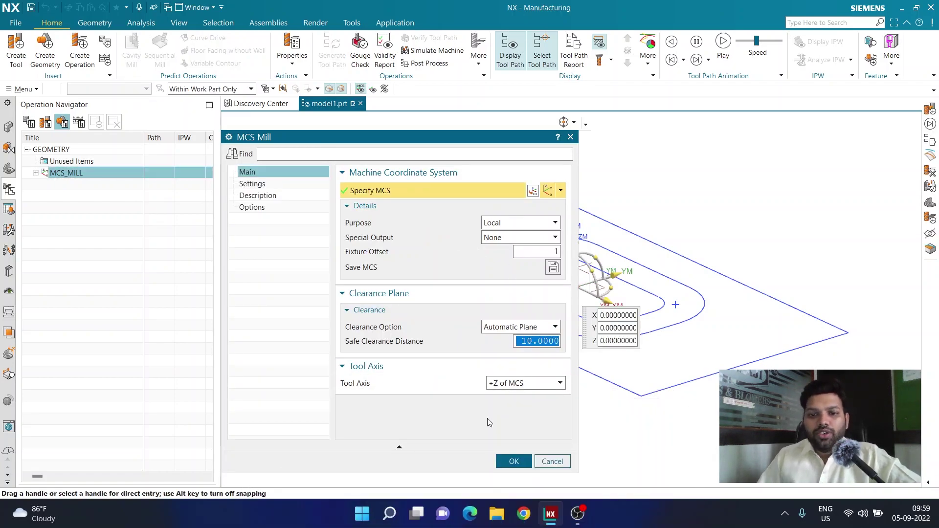
pyautogui.click(514, 465)
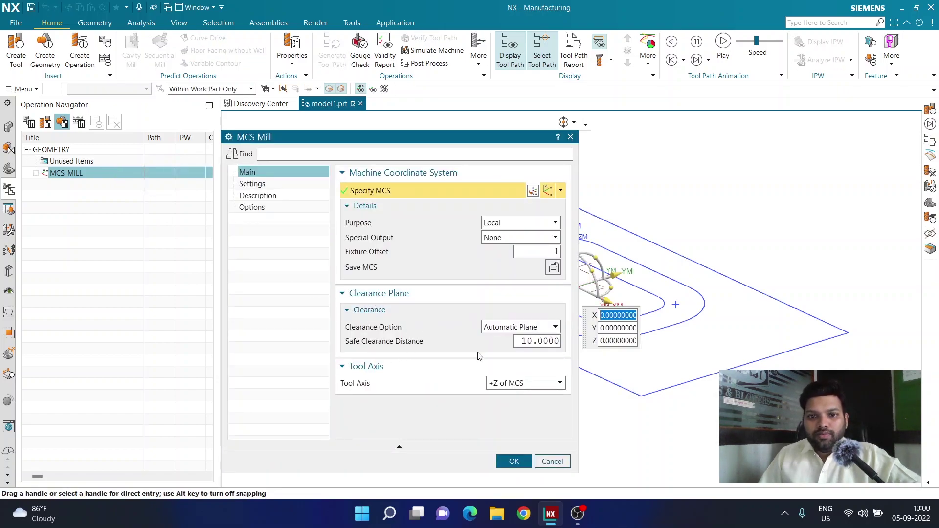
pyautogui.click(525, 344)
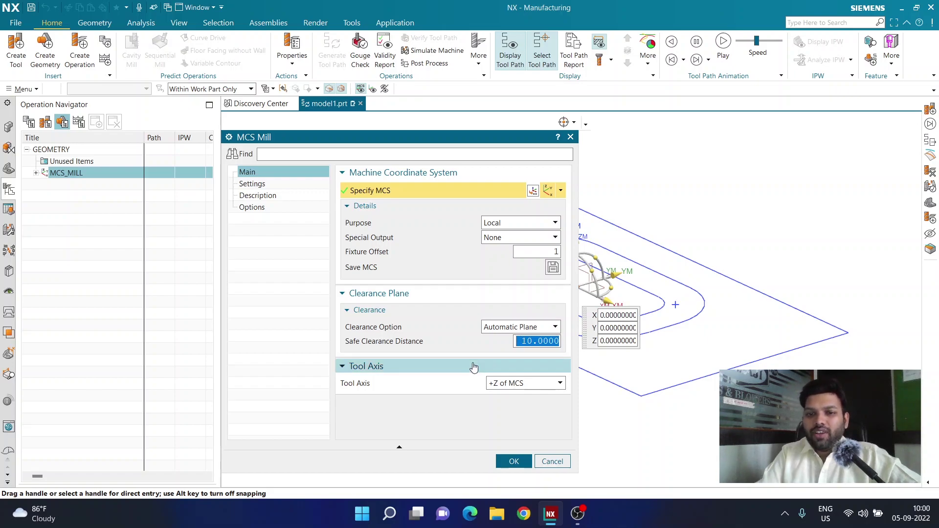
pyautogui.write('150')
pyautogui.press('Return')
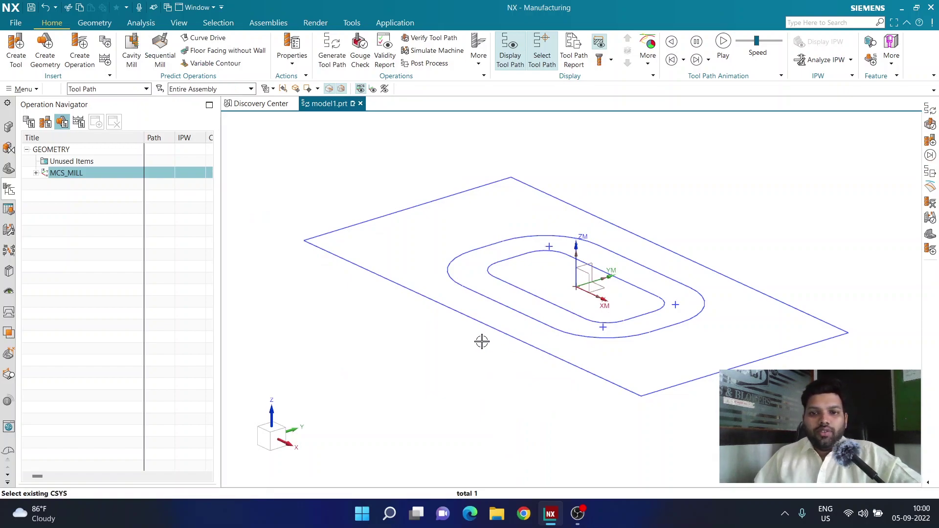
# Start specifying the part geometry of the WORKPIECE under MCS_MILL and set the object filter to No Selection Filter.
pyautogui.click(35, 173)
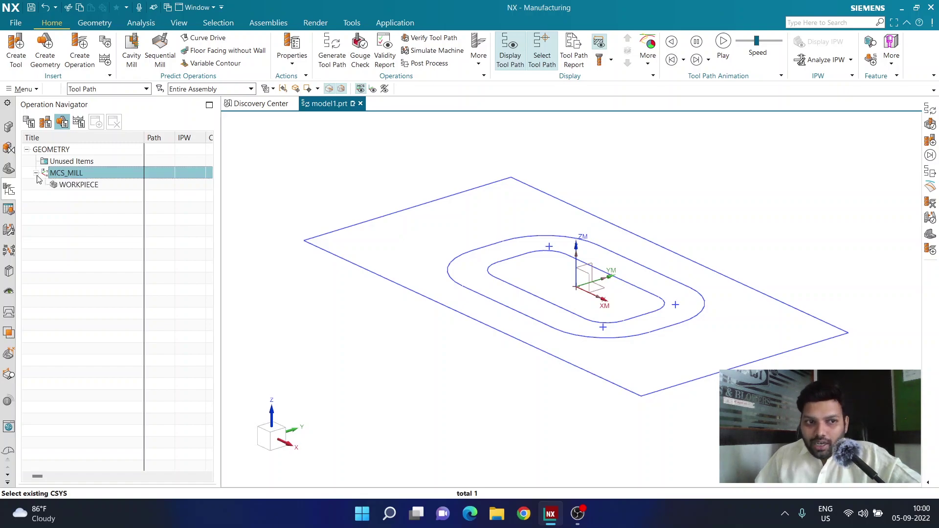
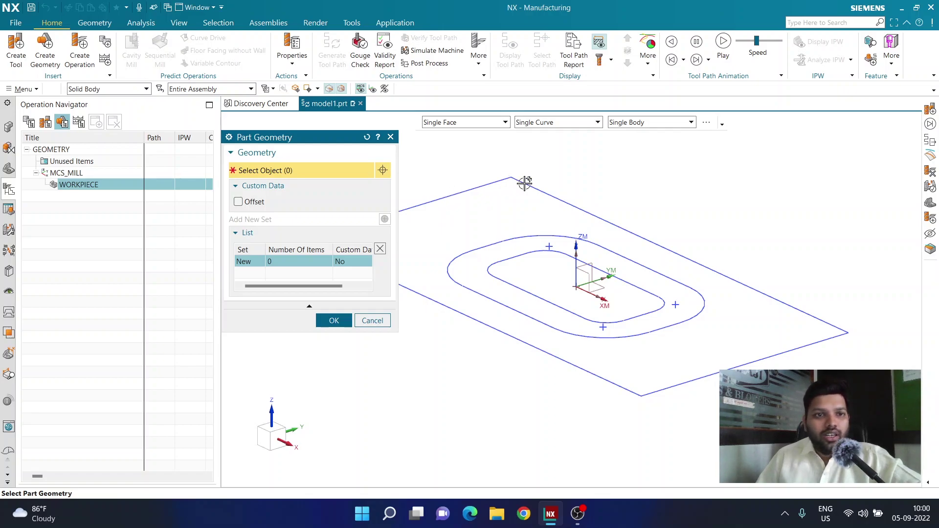
pyautogui.click(112, 94)
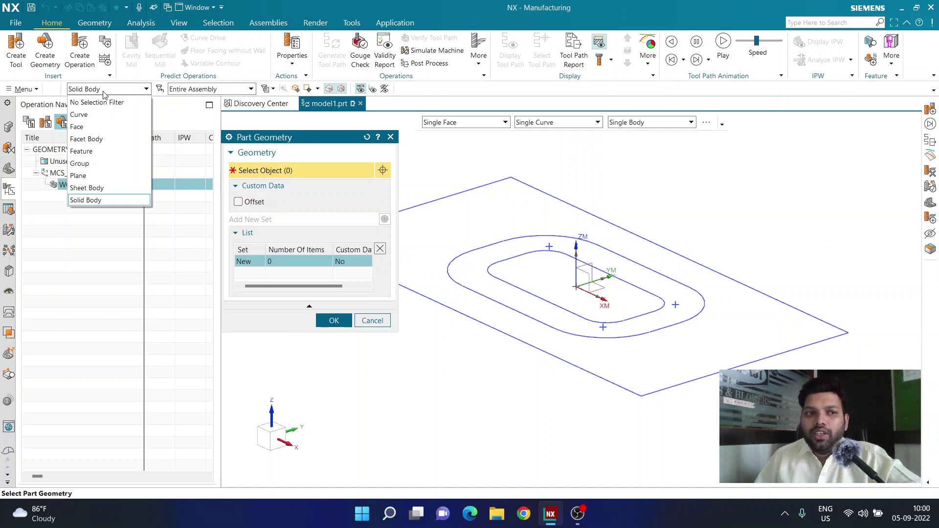
pyautogui.click(109, 93)
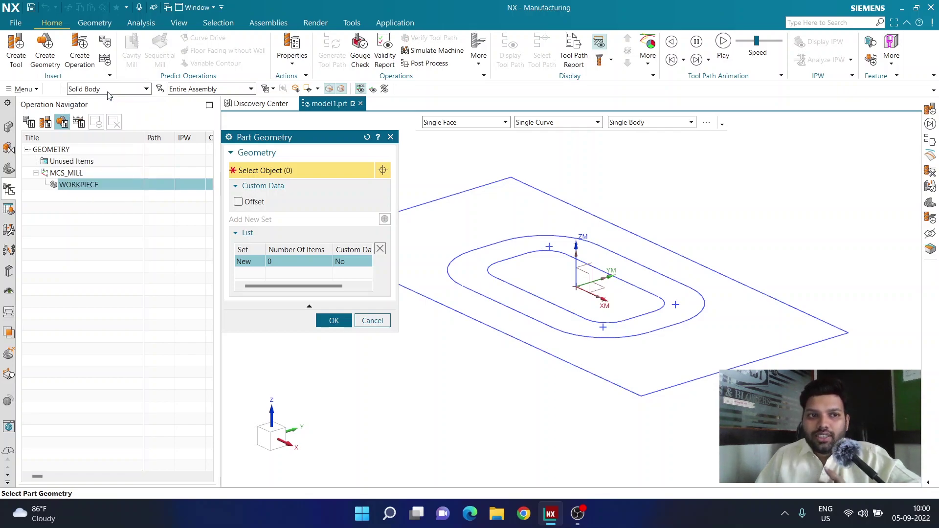
pyautogui.click(110, 93)
pyautogui.click(109, 103)
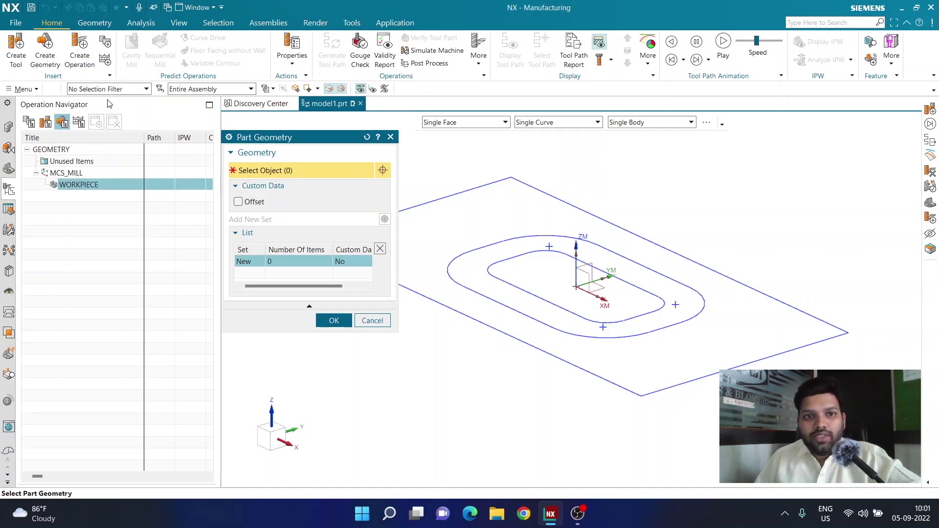
# Assign the outer rectangle to the WORKPIECE as part geometry, using the Connected Curves selection rule.
pyautogui.click(570, 124)
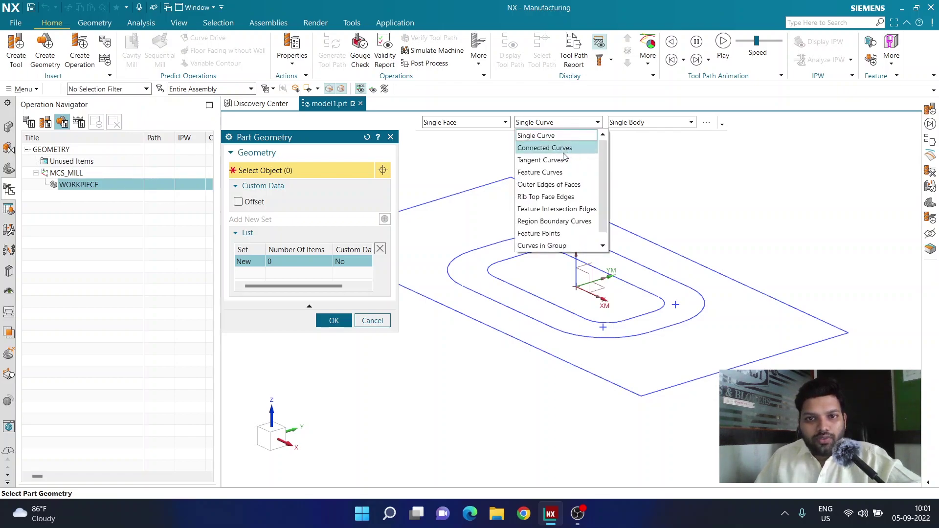
pyautogui.click(562, 148)
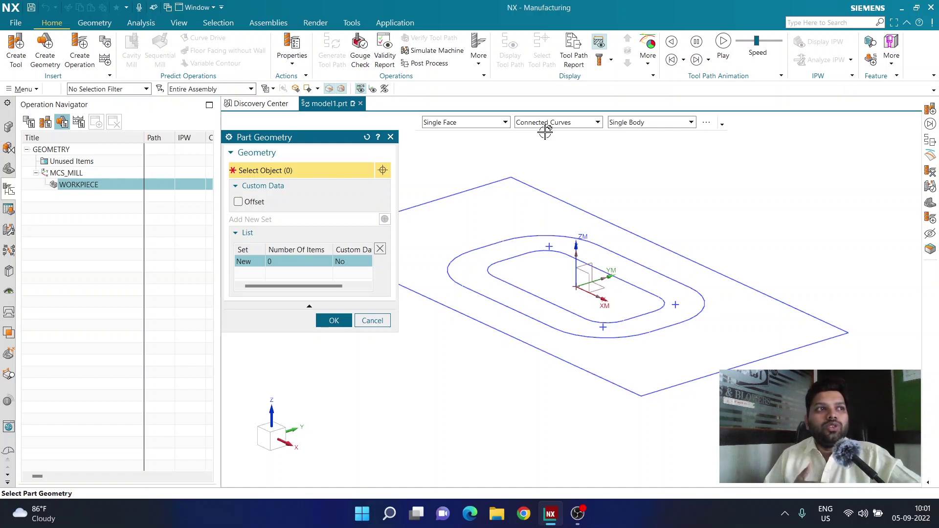
pyautogui.scroll(1, 545, 131)
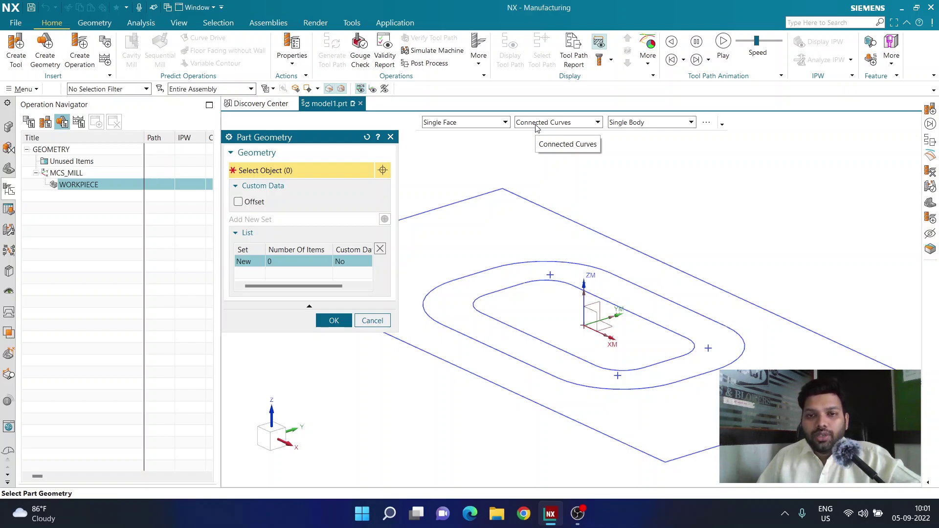
pyautogui.click(534, 205)
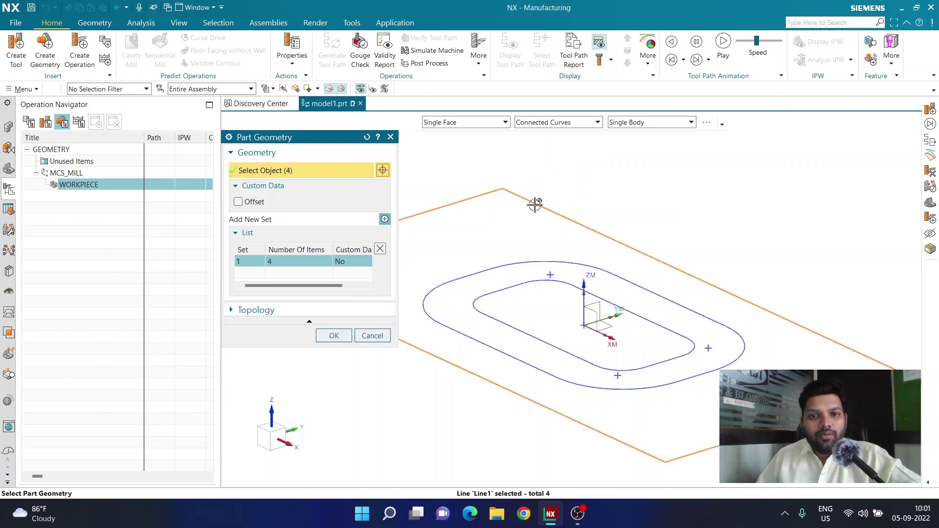
pyautogui.scroll(-3, 534, 205)
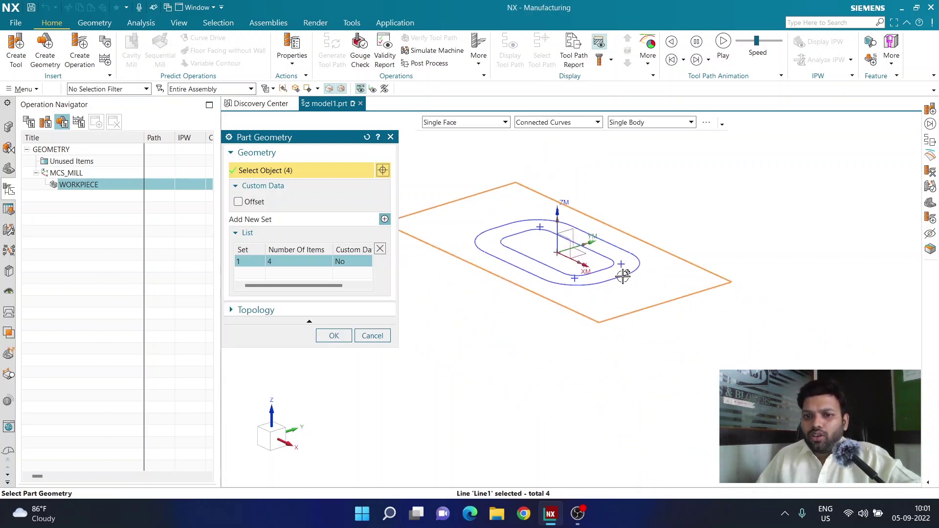
pyautogui.scroll(1, 633, 280)
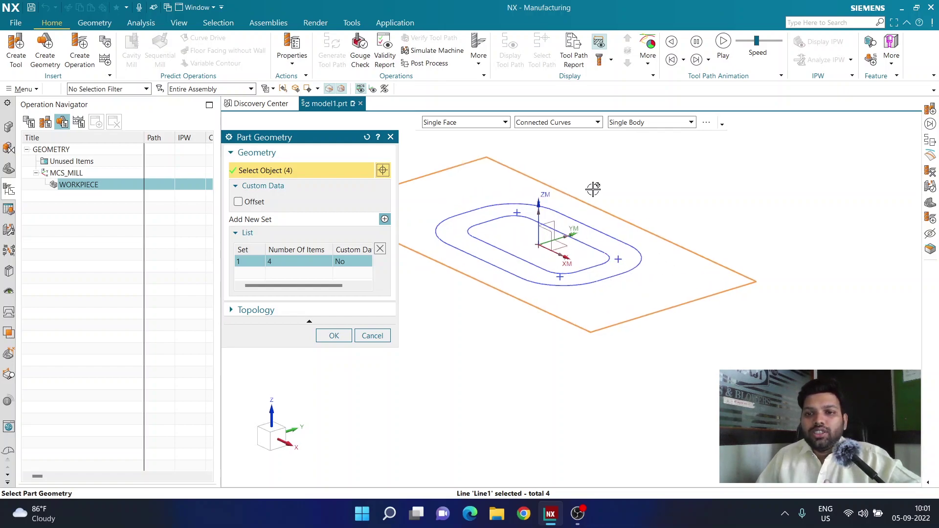
pyautogui.click(336, 335)
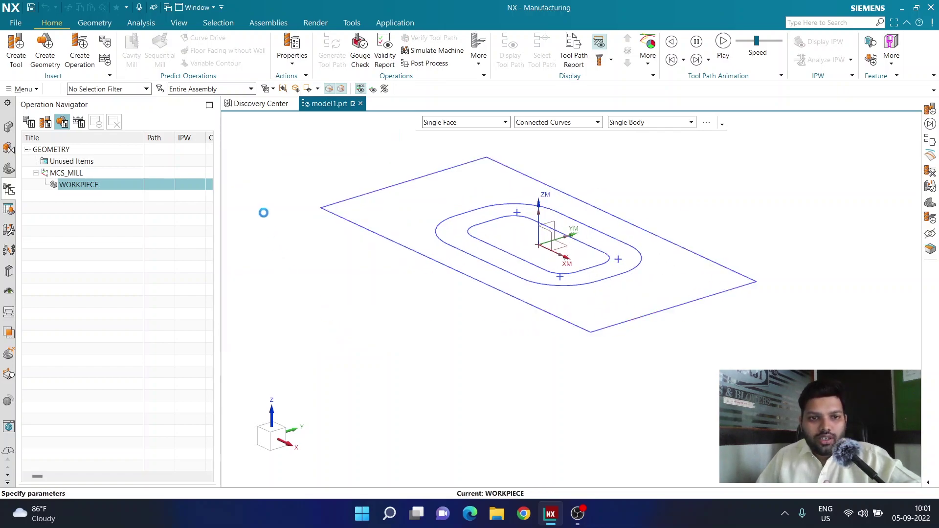
pyautogui.scroll(-1, 569, 143)
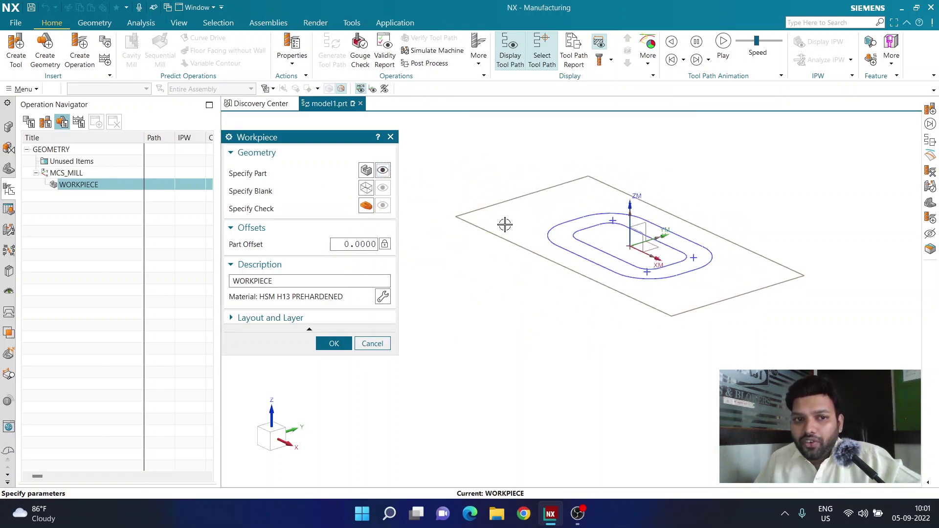
# Define the WORKPIECE blank as a Bounding Block and turn off Display Blank.
pyautogui.click(366, 188)
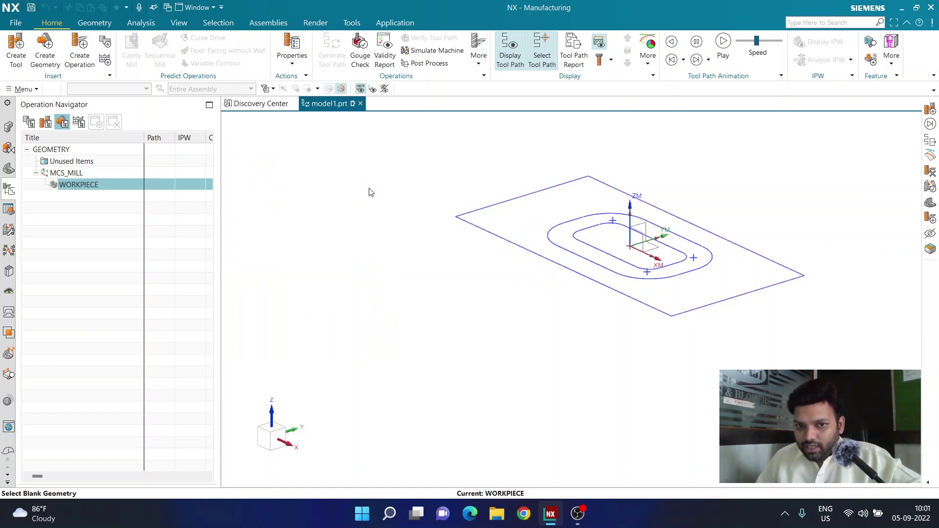
pyautogui.click(324, 157)
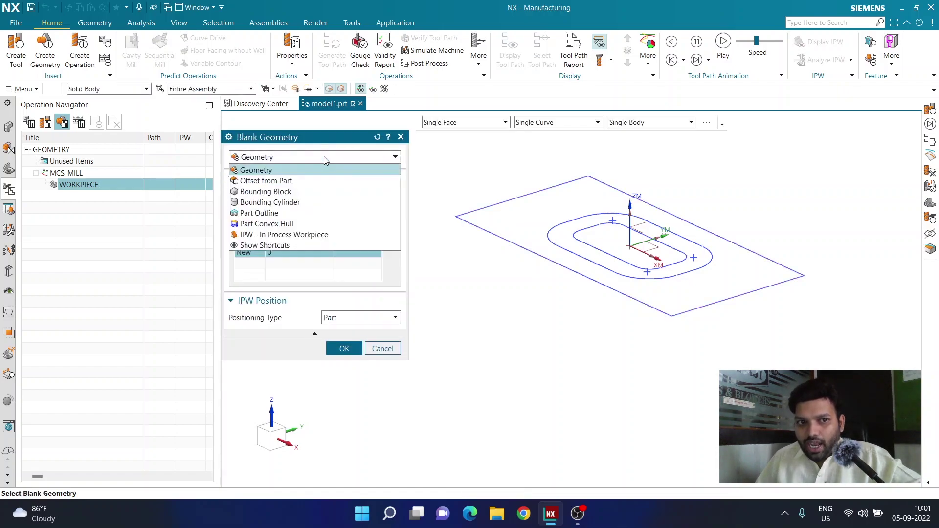
pyautogui.click(307, 191)
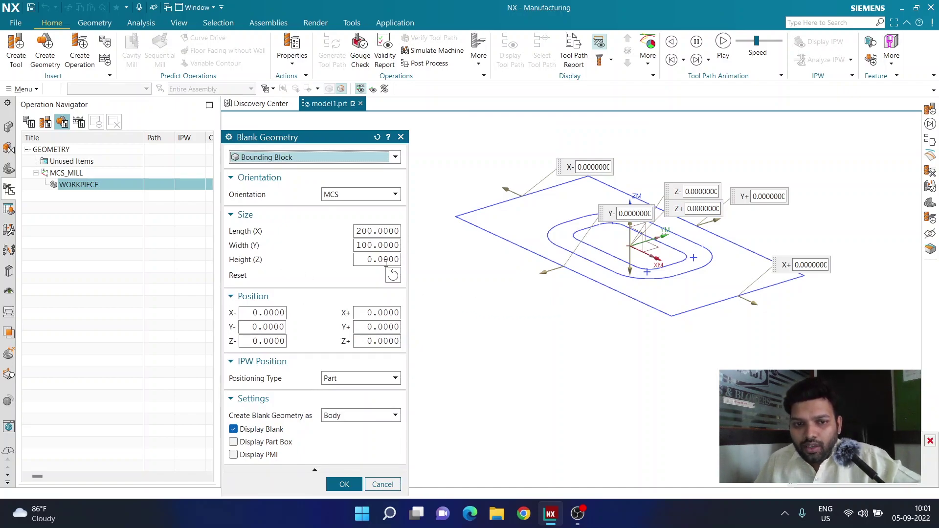
pyautogui.moveTo(308, 138); pyautogui.dragTo(312, 88)
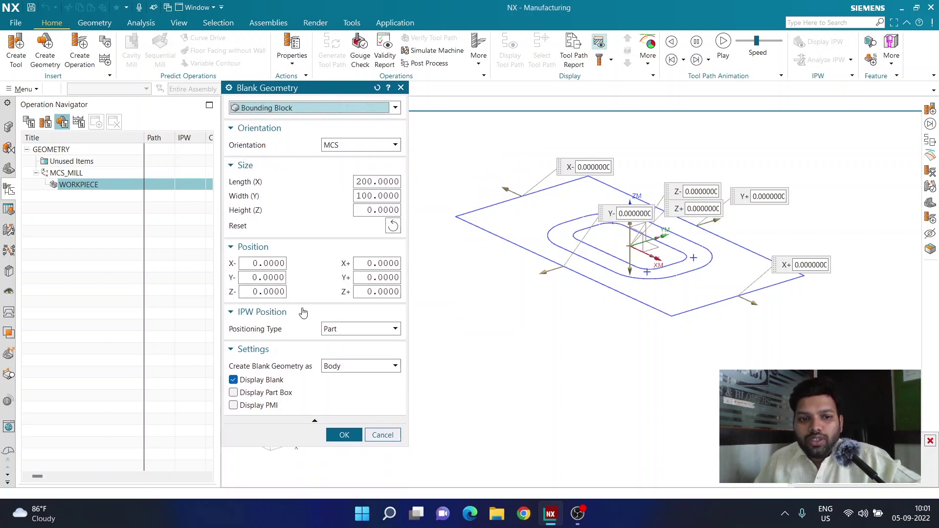
pyautogui.click(277, 384)
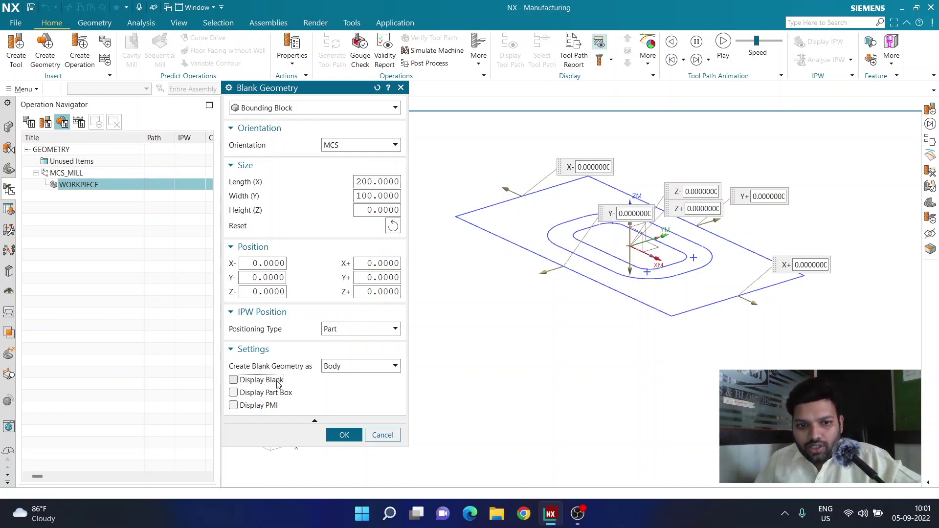
pyautogui.doubleClick(368, 211)
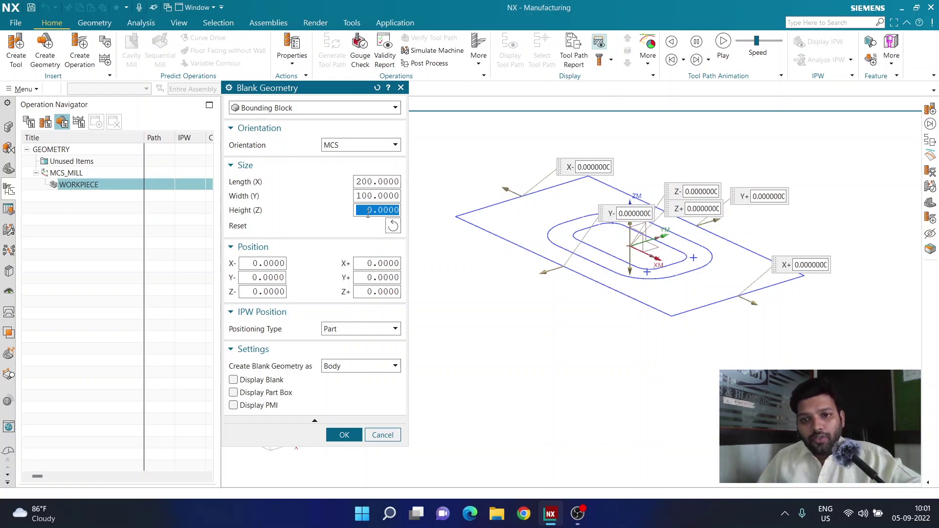
pyautogui.click(311, 167)
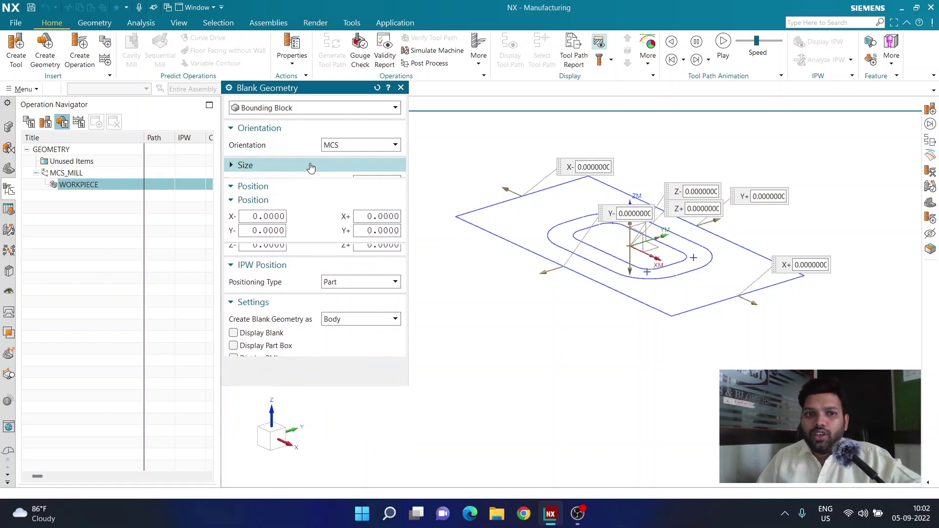
pyautogui.click(311, 167)
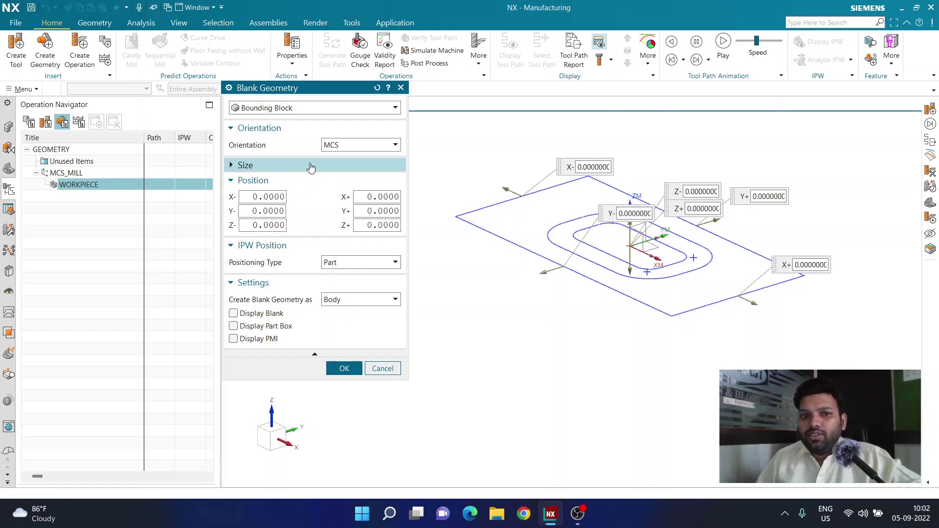
pyautogui.click(314, 169)
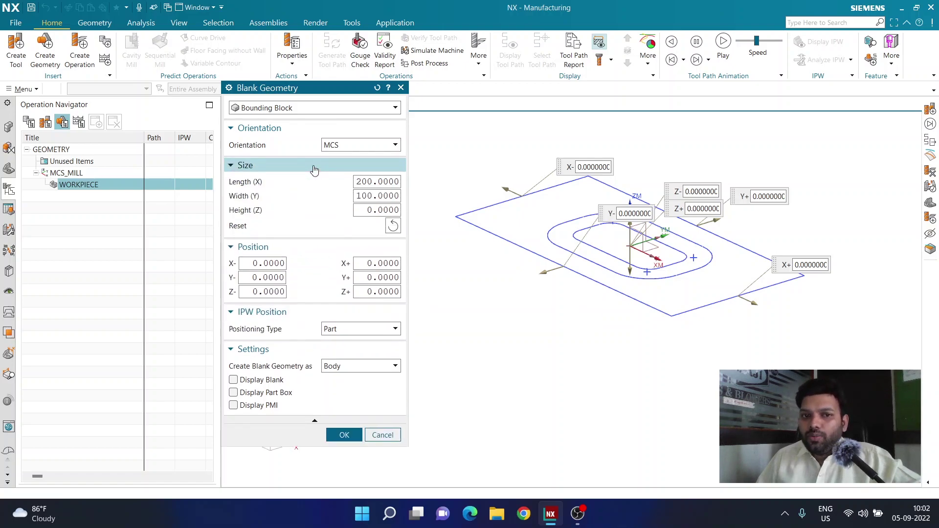
pyautogui.click(379, 210)
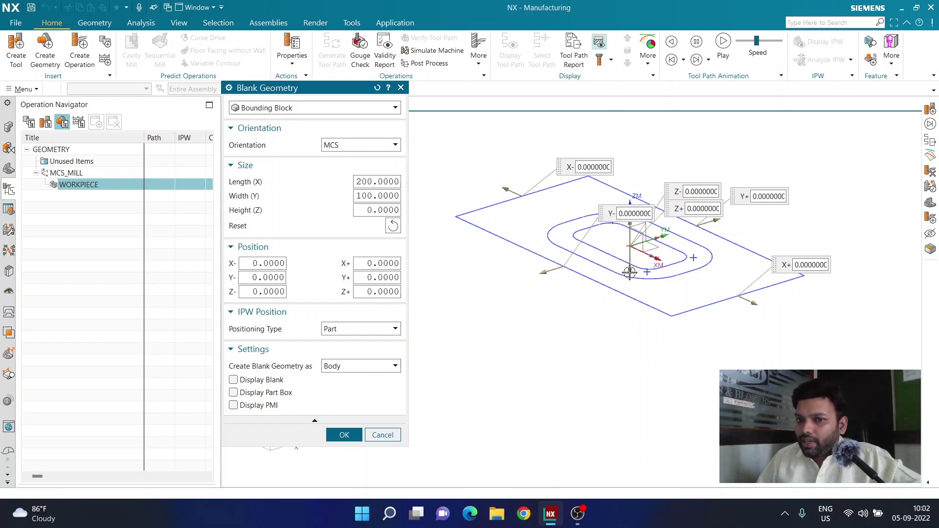
# Set the height (Z) of the blank's bounding block to 60 mm.
pyautogui.moveTo(630, 272); pyautogui.dragTo(630, 241)
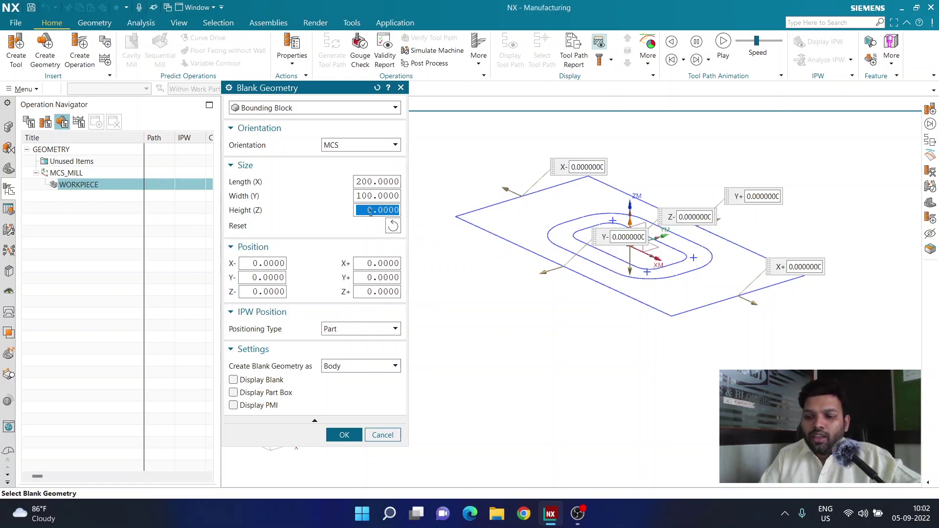
pyautogui.write('60')
pyautogui.press('Return')
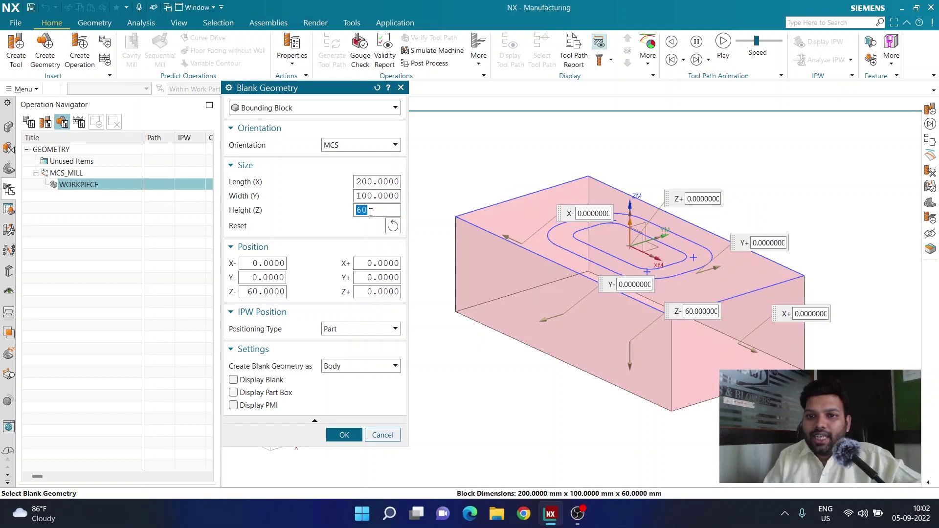
# Set the height (Z) of the blank's bounding block to 50 mm and accept the blank geometry.
pyautogui.write('50')
pyautogui.press('Return')
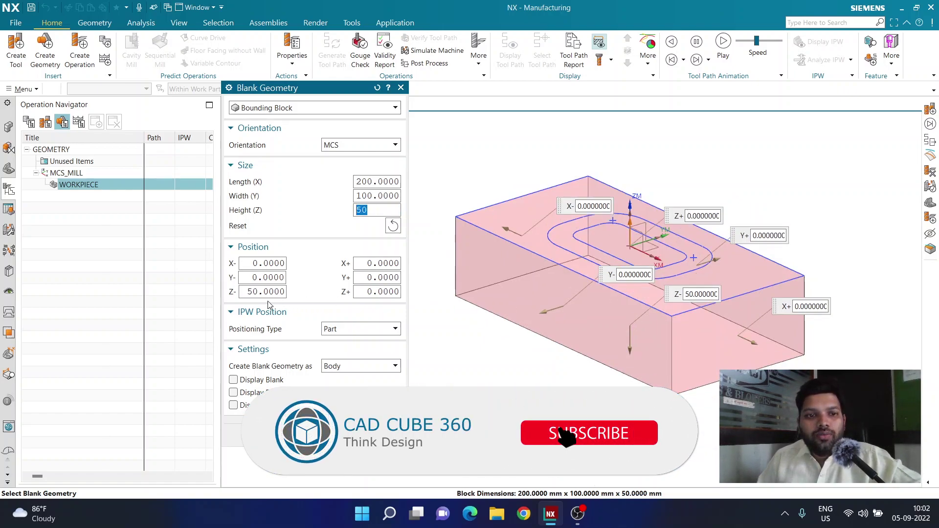
pyautogui.click(262, 166)
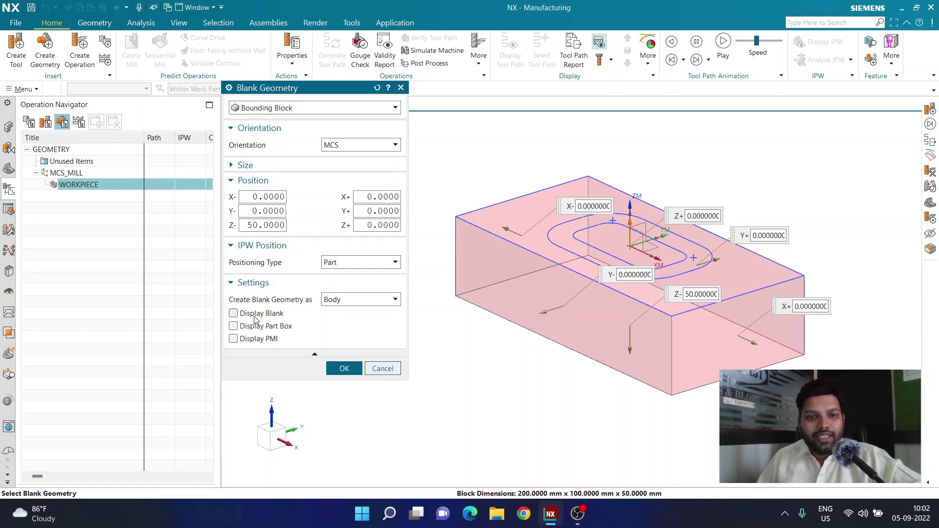
pyautogui.click(345, 369)
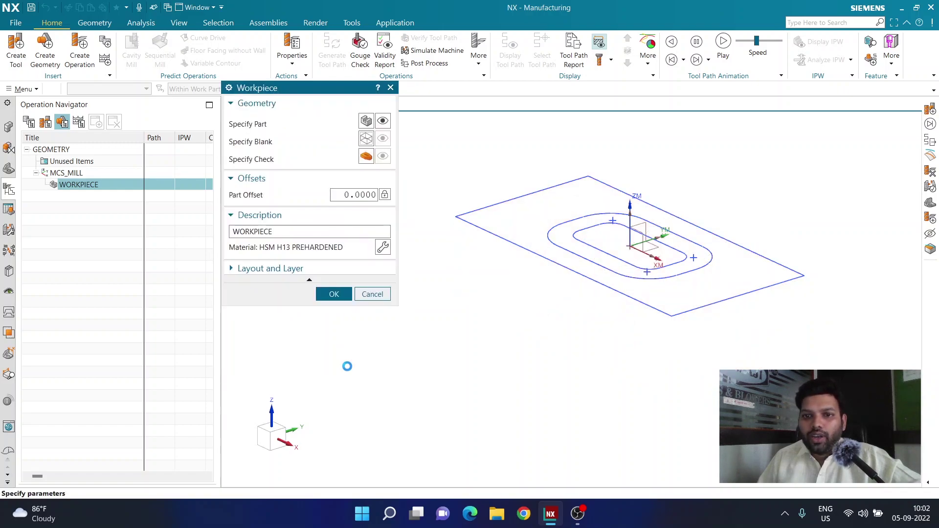
# Display the specified blank and part geometry in the model and accept the WORKPIECE definition.
pyautogui.click(383, 139)
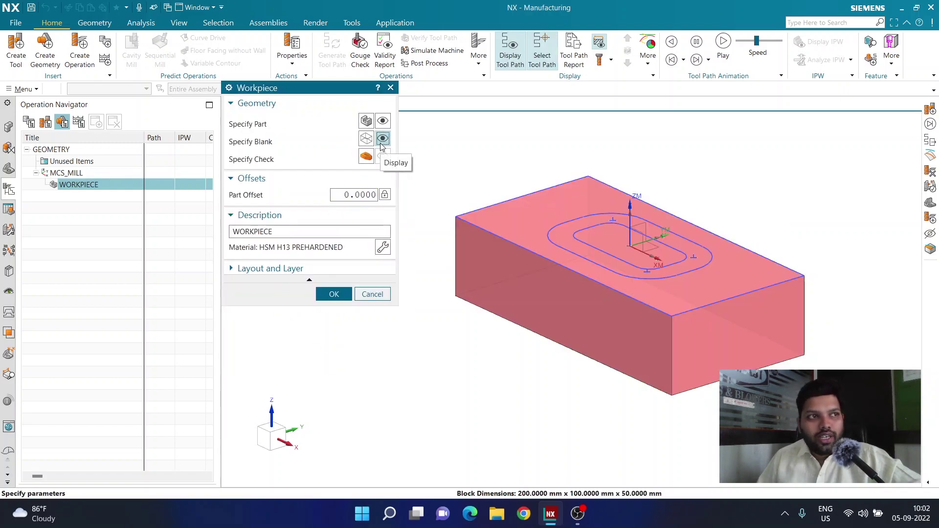
pyautogui.click(384, 122)
pyautogui.click(383, 139)
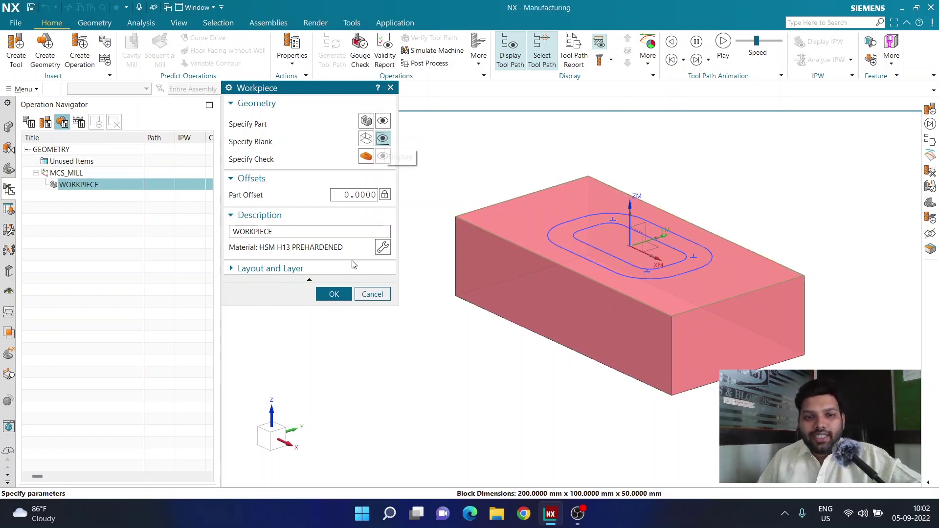
pyautogui.click(345, 297)
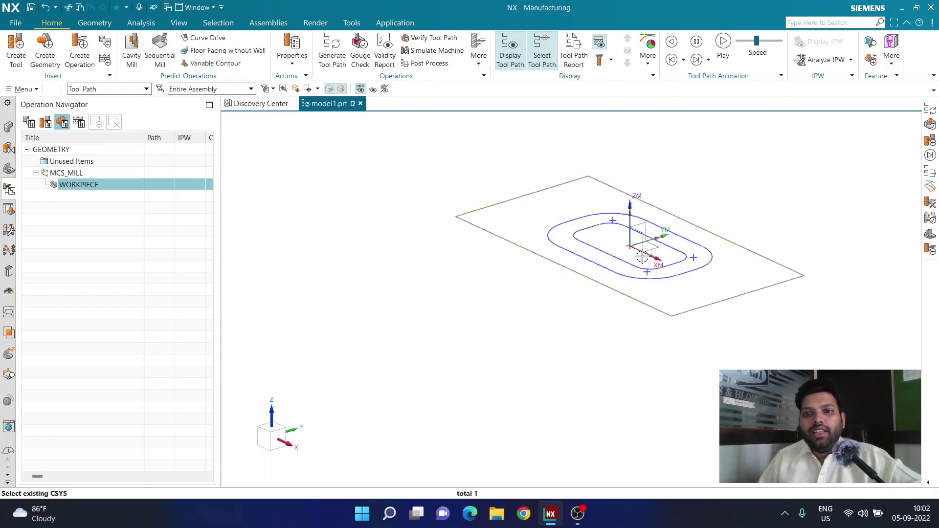
pyautogui.scroll(2, 547, 255)
pyautogui.scroll(-1, 547, 255)
pyautogui.moveTo(546, 255); pyautogui.dragTo(562, 292, button='middle')
pyautogui.scroll(-3, 563, 291)
pyautogui.scroll(4, 557, 234)
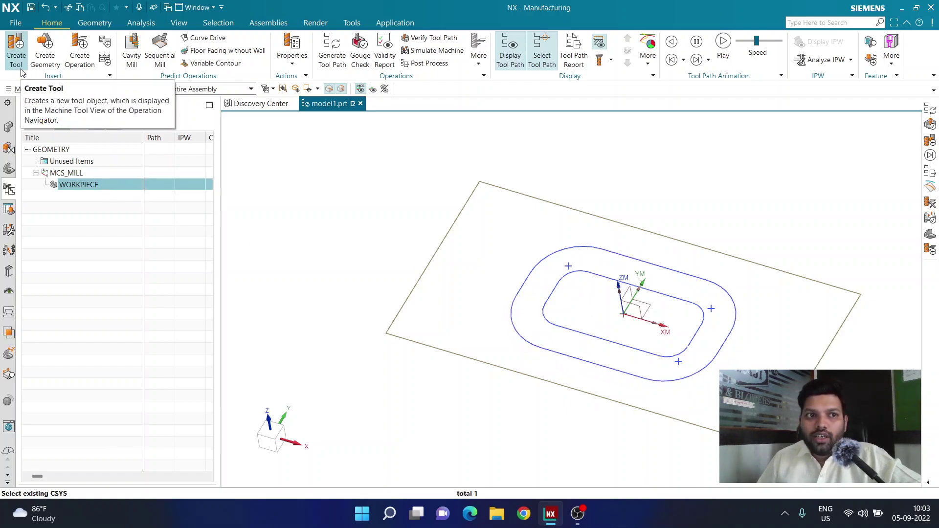
# Create a mill_contour tool of subtype MILL named em30 and set its diameter to 20 mm.
pyautogui.click(16, 49)
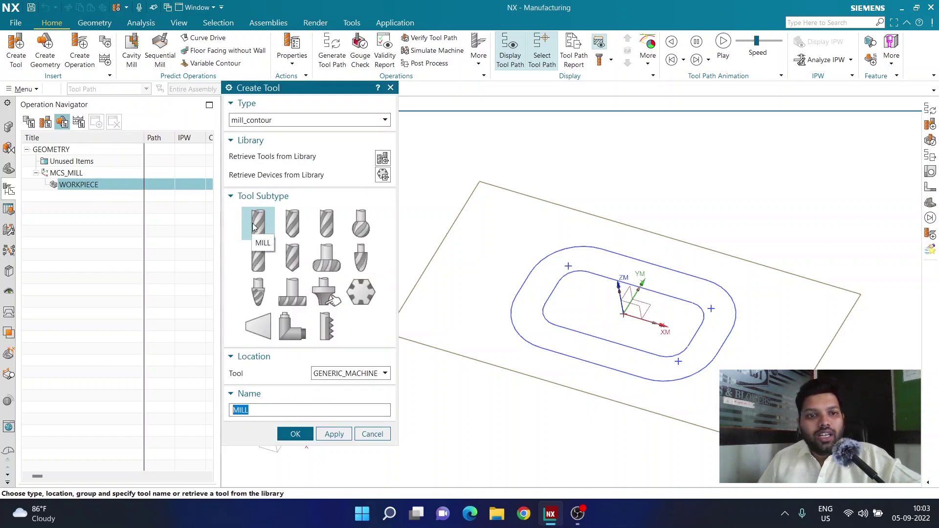
pyautogui.write('e')
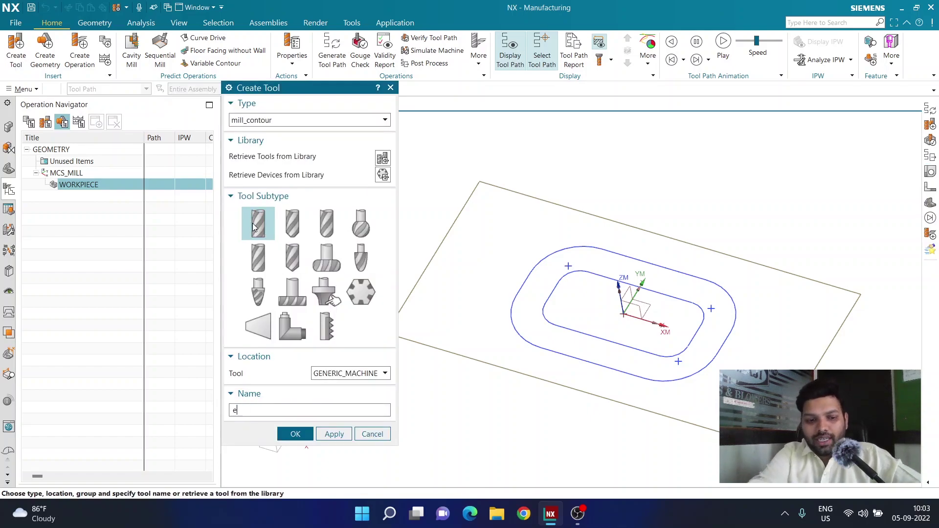
pyautogui.write('m30')
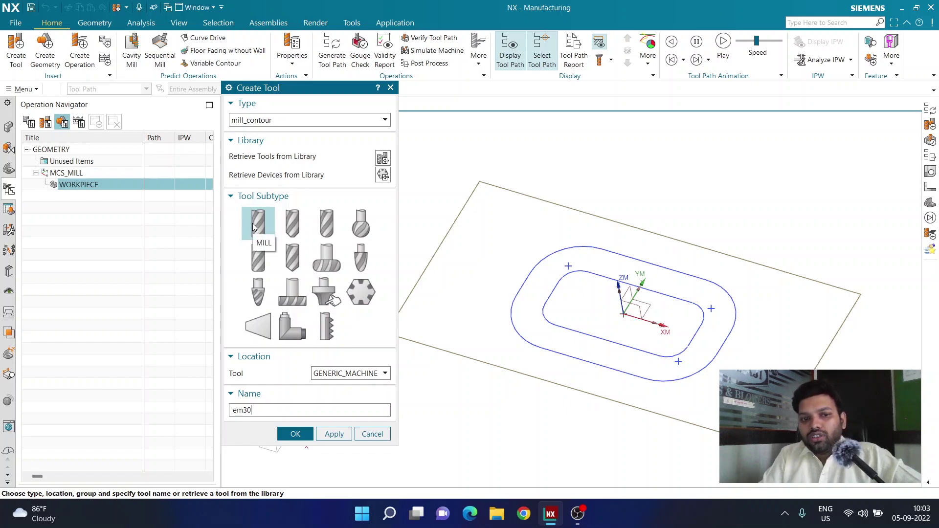
pyautogui.press('Return')
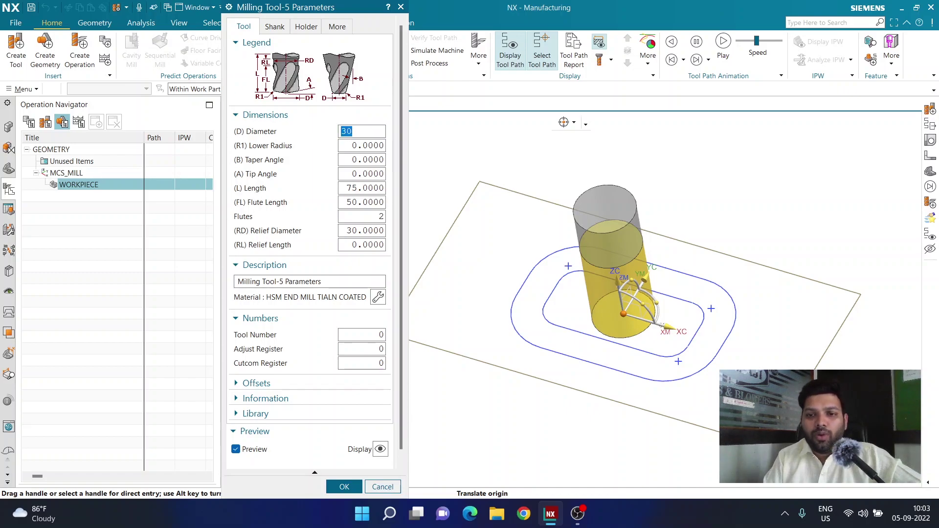
pyautogui.write('20')
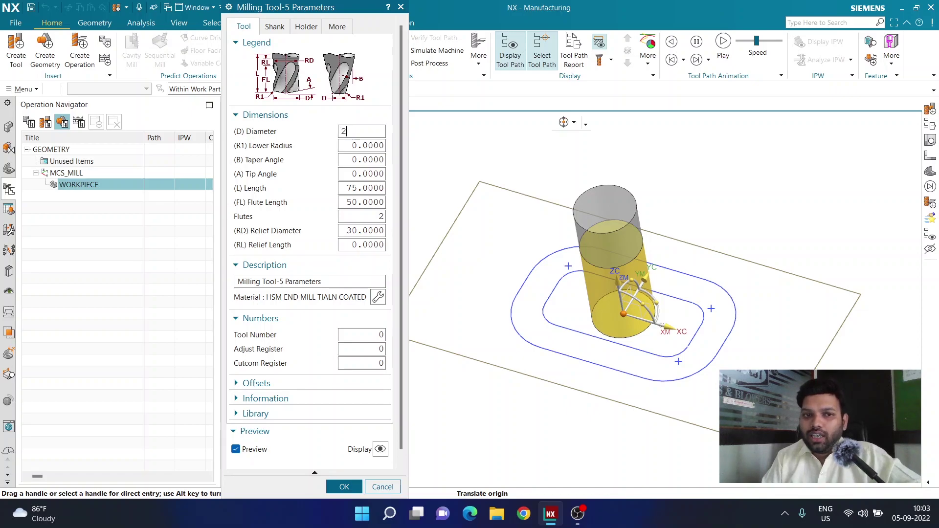
pyautogui.press('Return')
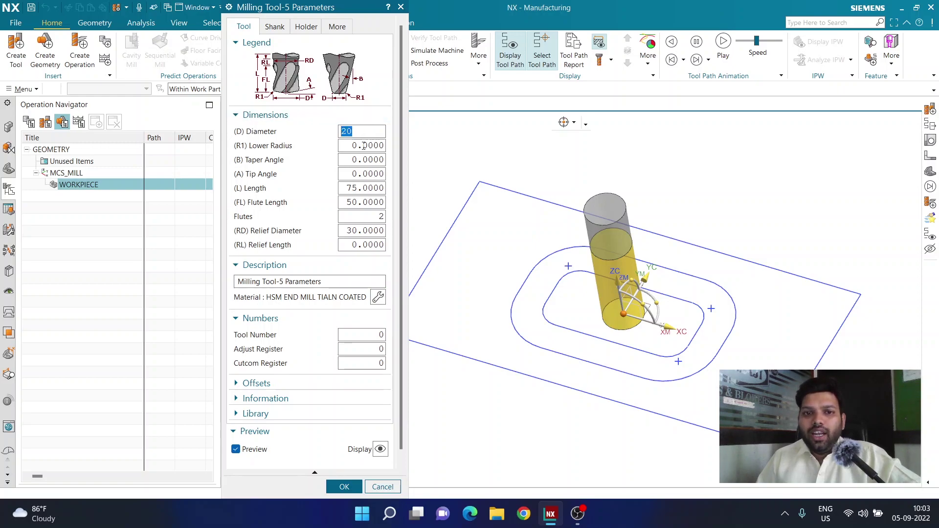
pyautogui.click(355, 488)
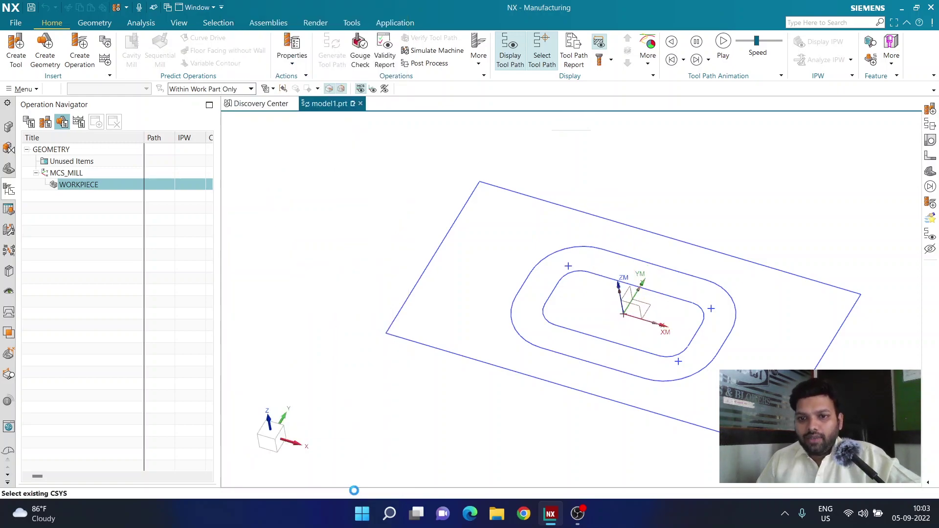
# Rename the EM30 tool to EM20 in the machine tool view of the operations.
pyautogui.click(49, 124)
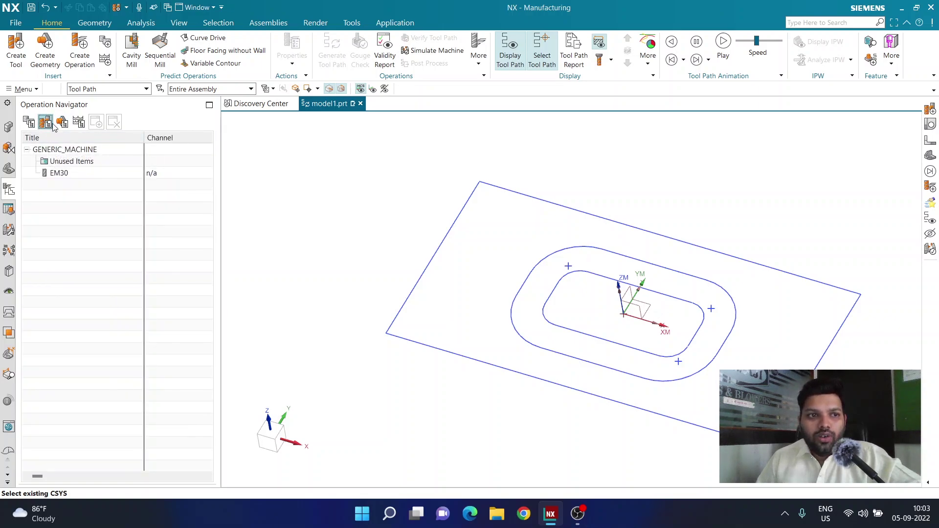
pyautogui.click(72, 173)
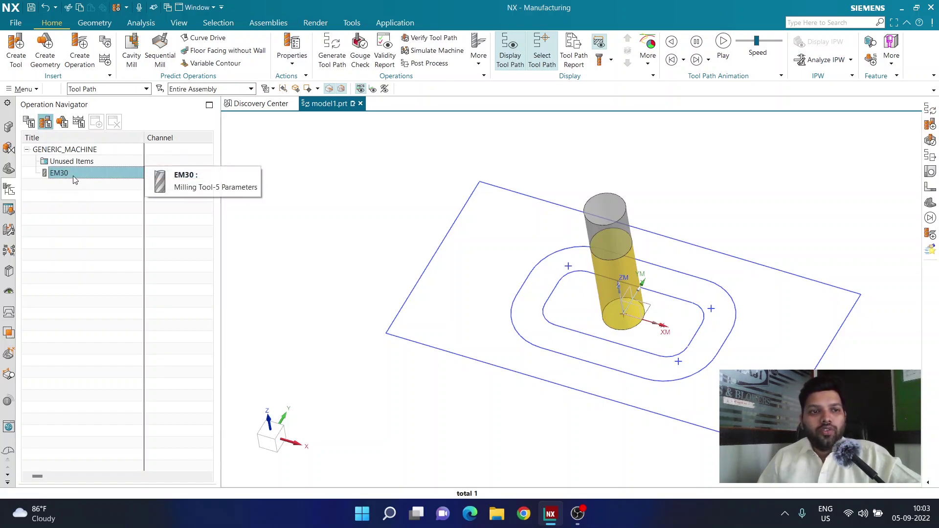
pyautogui.rightClick(73, 174)
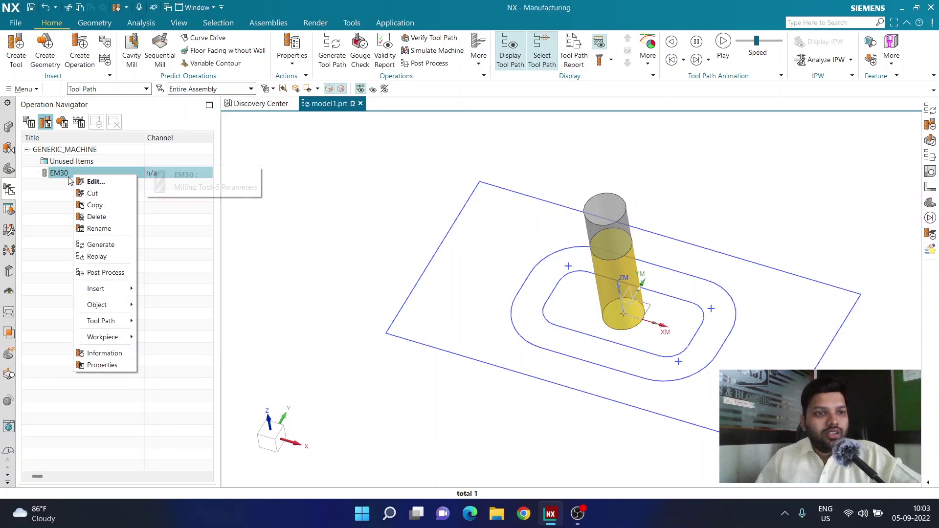
pyautogui.click(97, 228)
pyautogui.press('End')
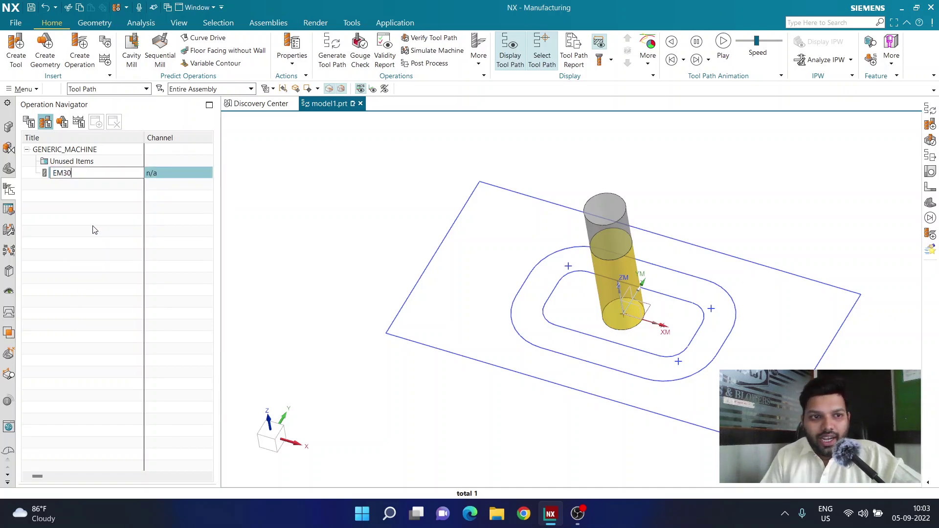
pyautogui.write('20')
pyautogui.press('Return')
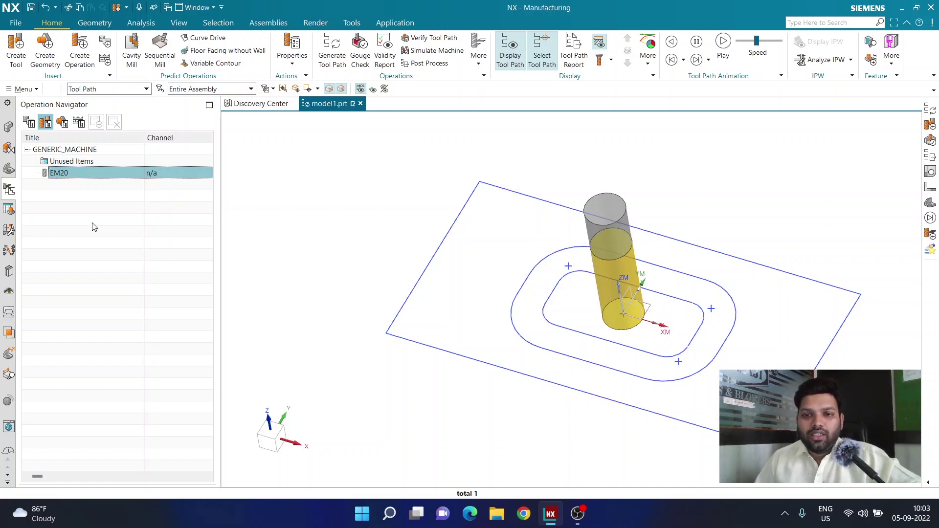
pyautogui.click(93, 227)
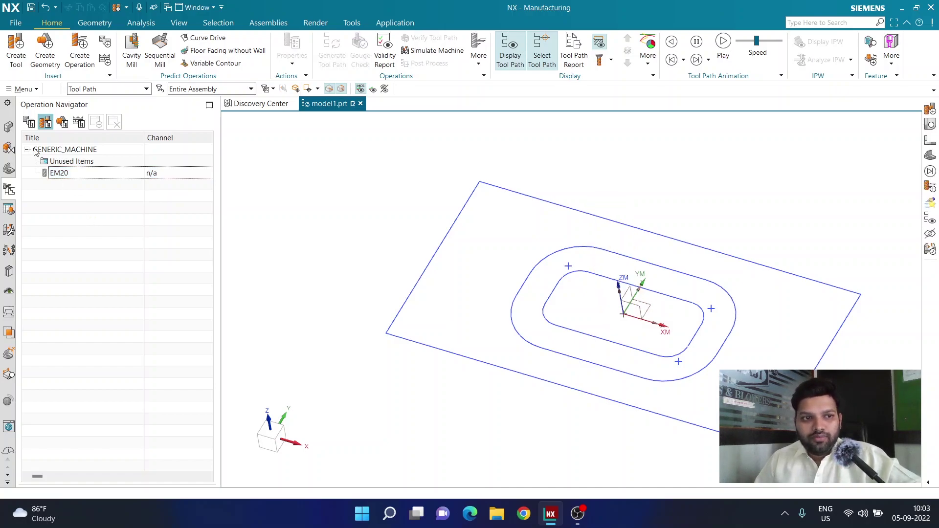
# Create a mill_contour tool of subtype MILL named em16 and set its diameter to 16 mm.
pyautogui.click(28, 72)
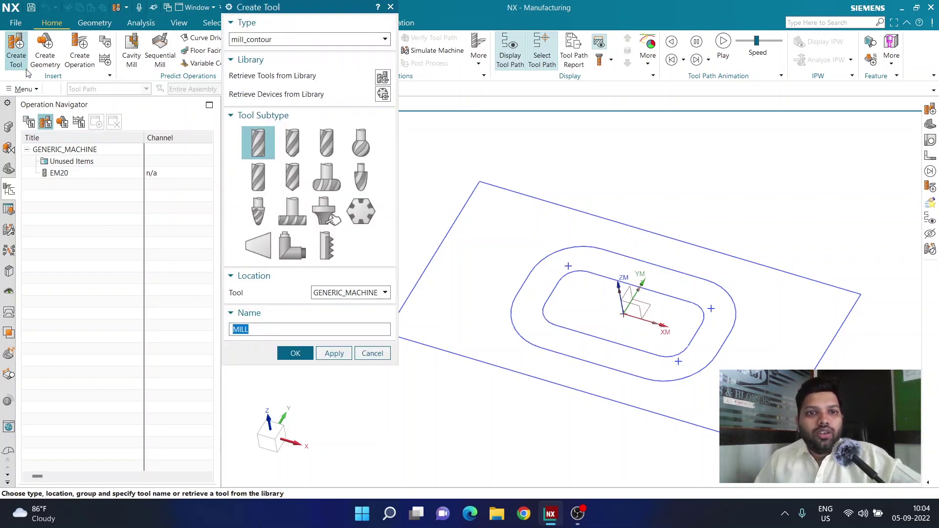
pyautogui.write('em16')
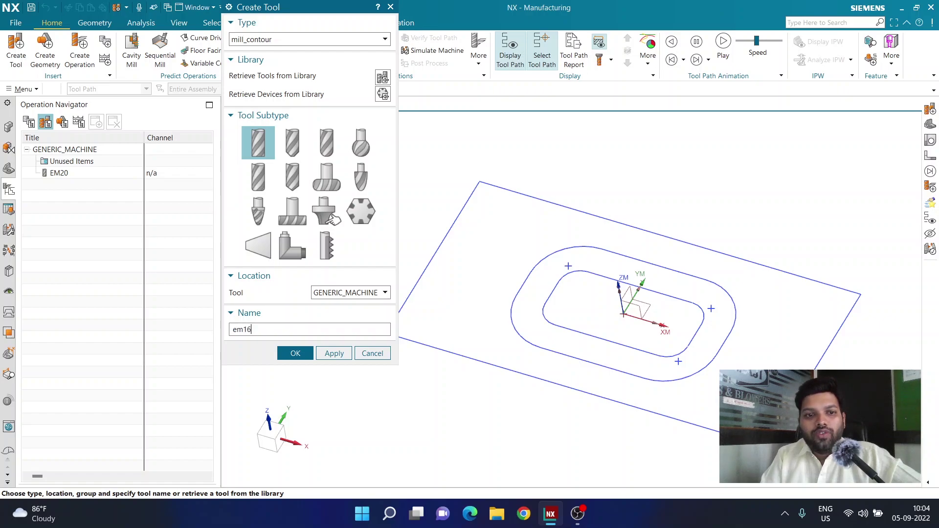
pyautogui.press('Return')
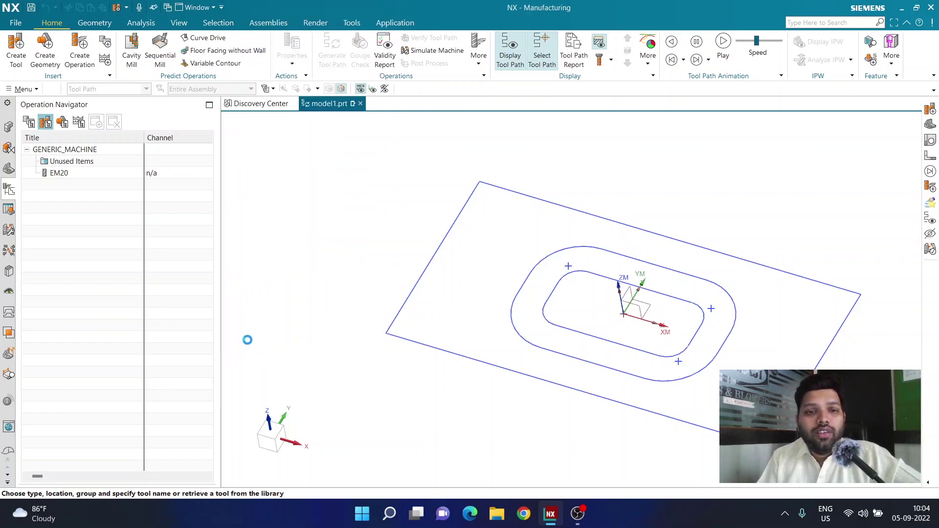
pyautogui.write('16')
pyautogui.press('Return')
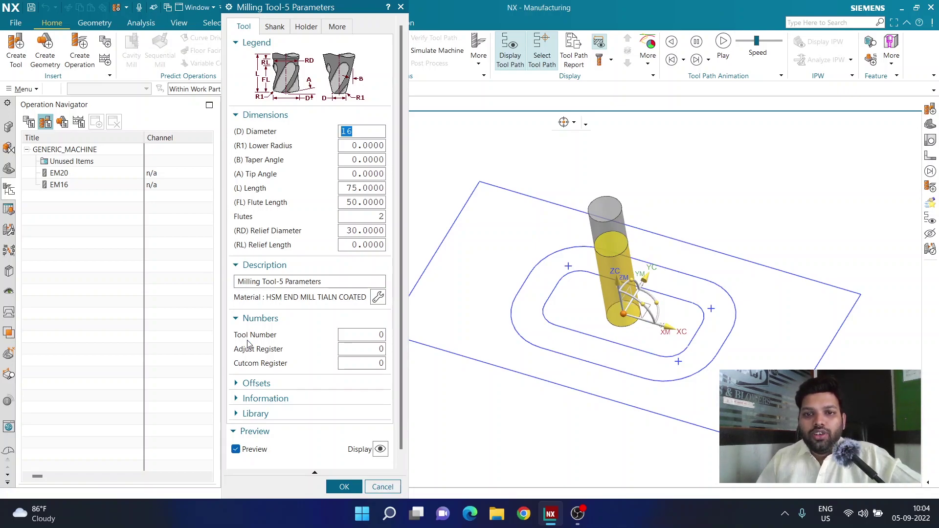
pyautogui.scroll(4, 612, 354)
pyautogui.click(533, 229)
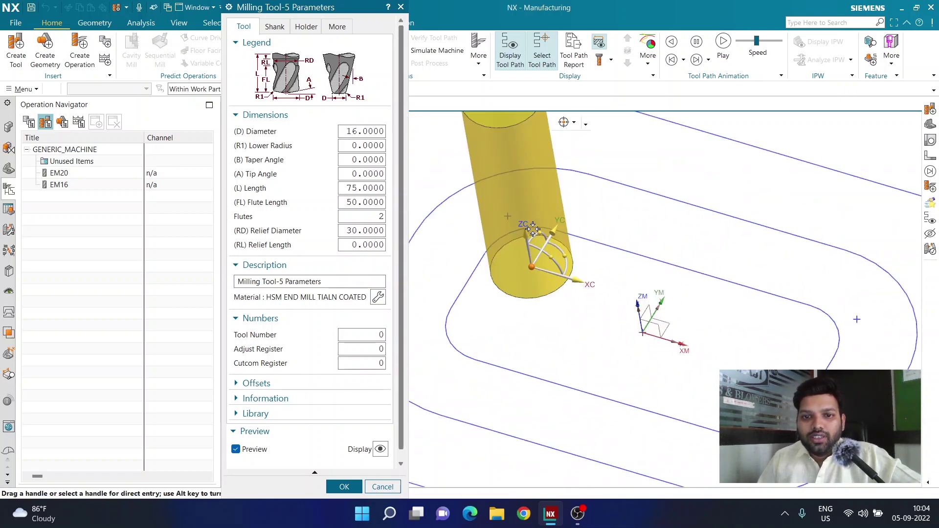
pyautogui.scroll(-2, 501, 266)
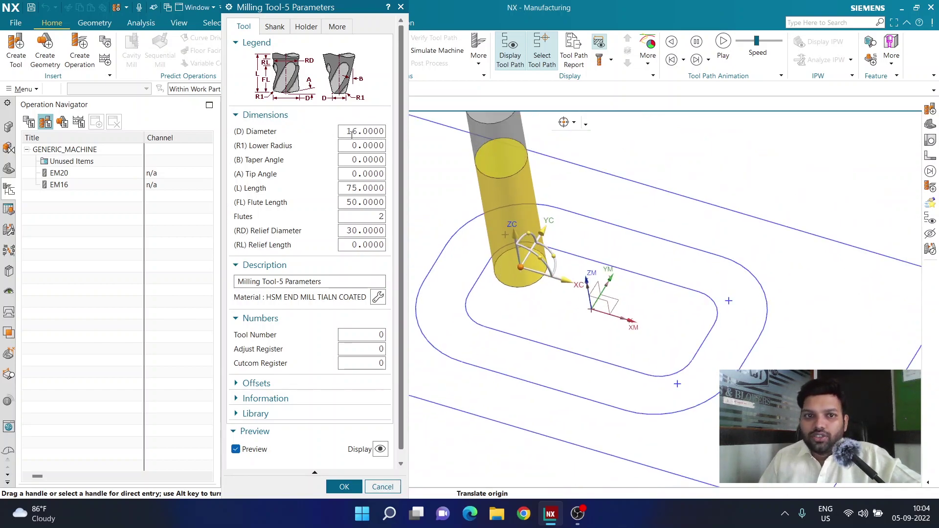
pyautogui.click(344, 486)
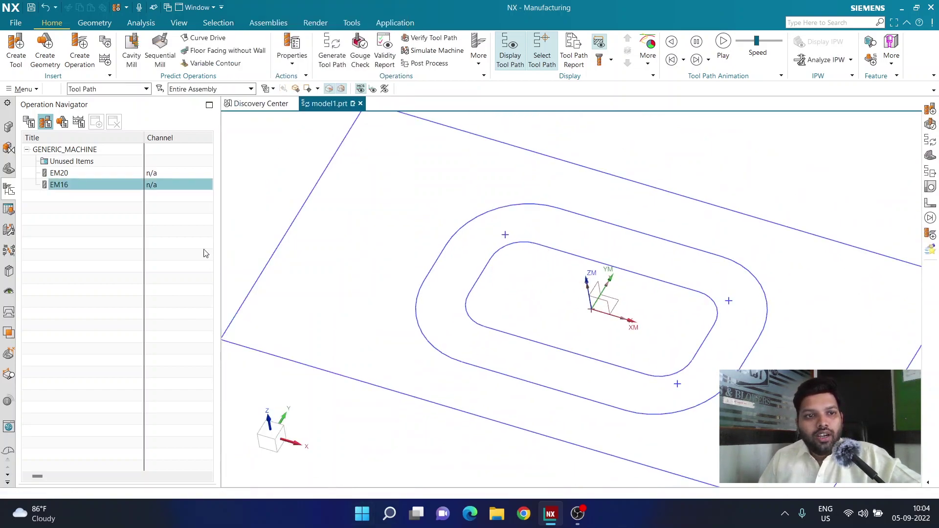
# Preview the EM20 and EM16 tools in the model from the machine tool view to compare them.
pyautogui.click(111, 177)
pyautogui.click(111, 182)
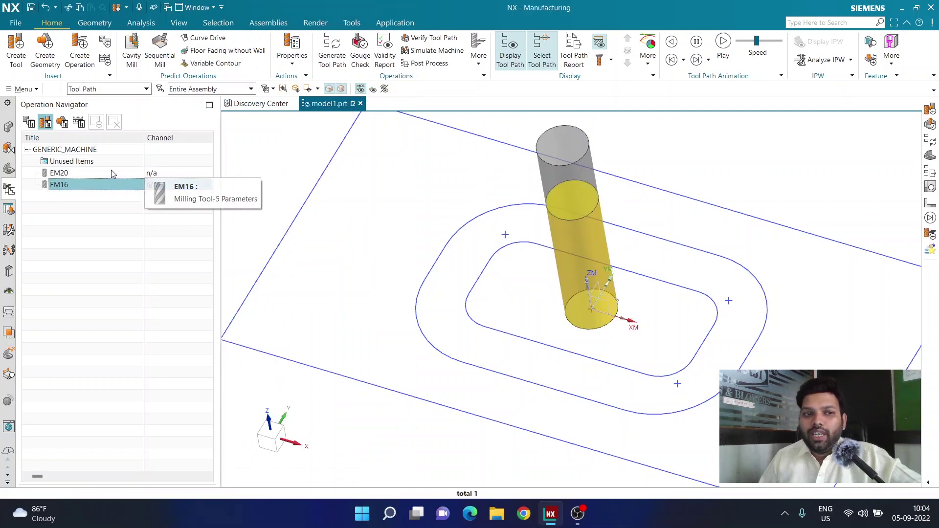
pyautogui.click(111, 174)
pyautogui.click(110, 183)
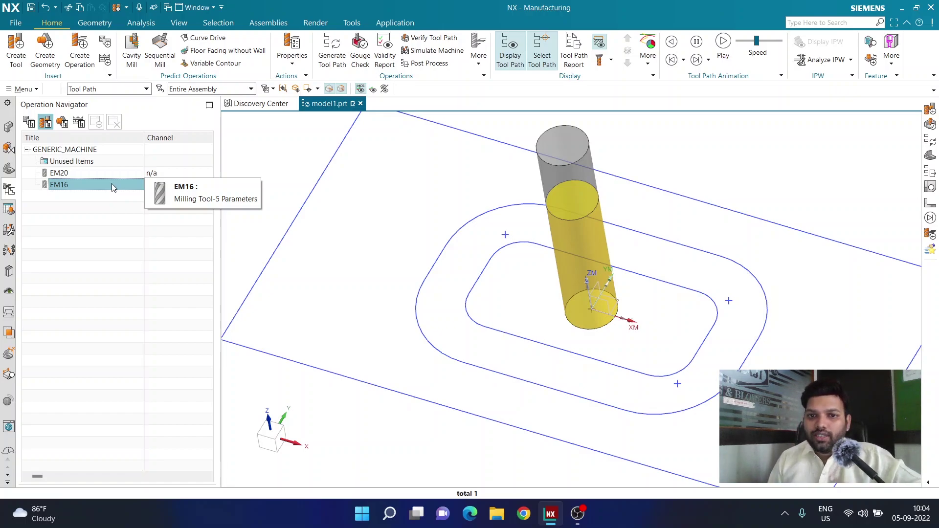
pyautogui.click(110, 215)
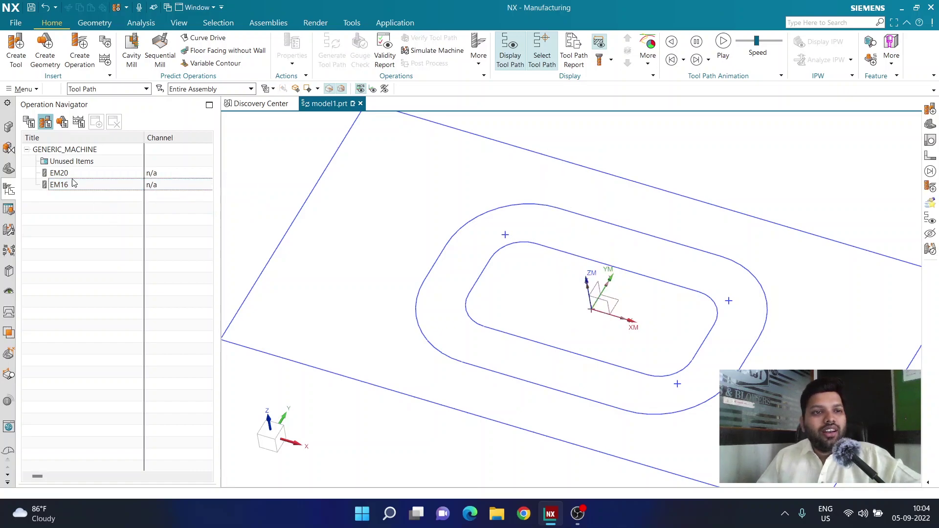
# Create a mill_contour tool of subtype BALL_MILL with its default name and set its ball diameter to 10 mm.
pyautogui.click(22, 58)
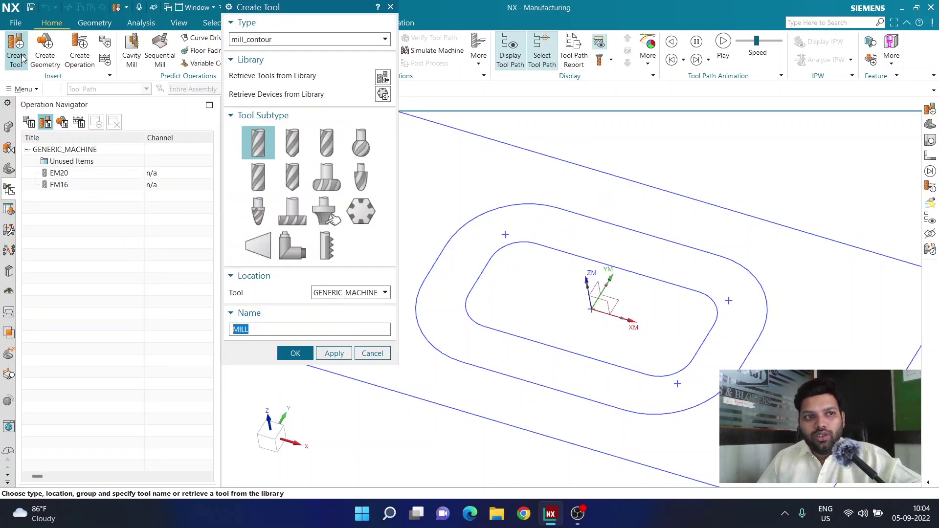
pyautogui.click(322, 144)
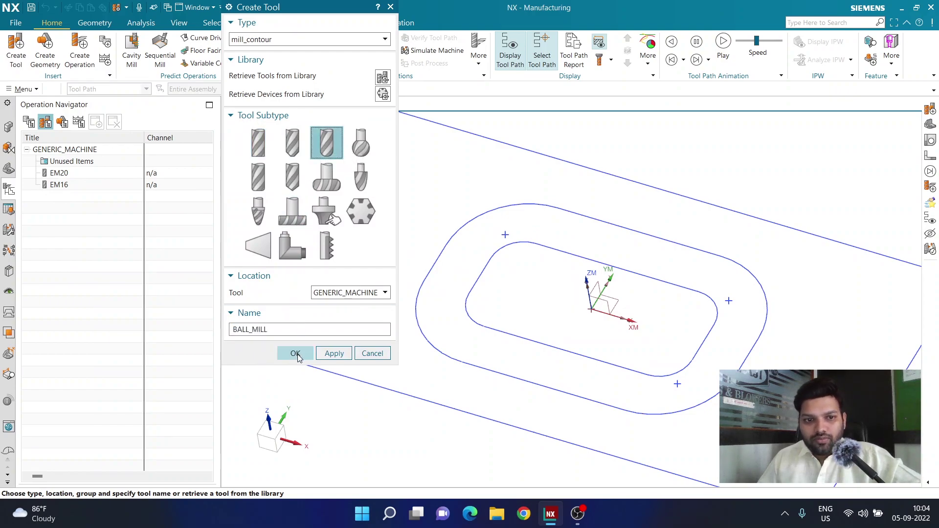
pyautogui.click(295, 354)
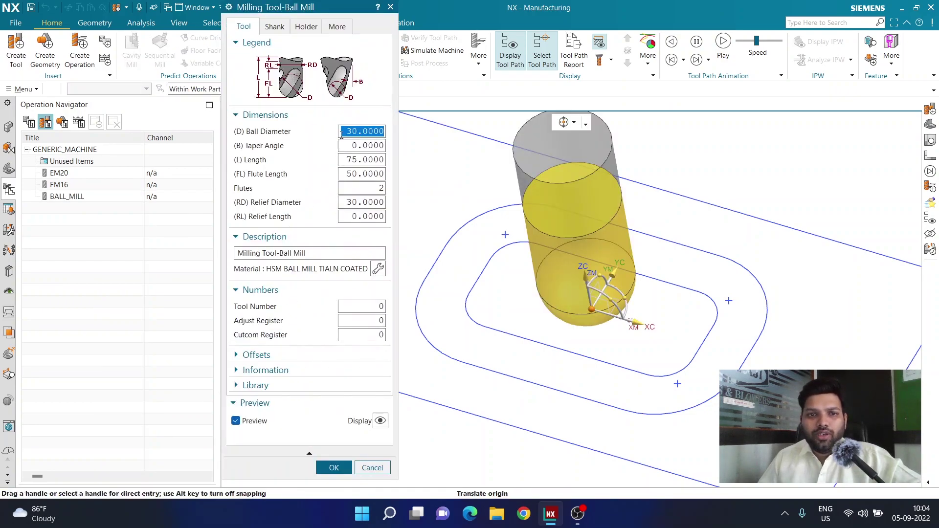
pyautogui.write('10')
pyautogui.press('Return')
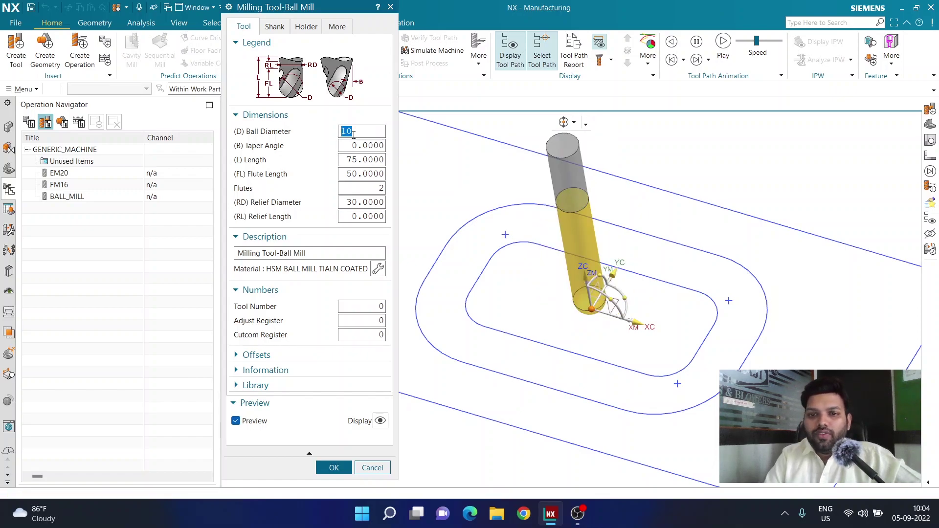
pyautogui.click(334, 467)
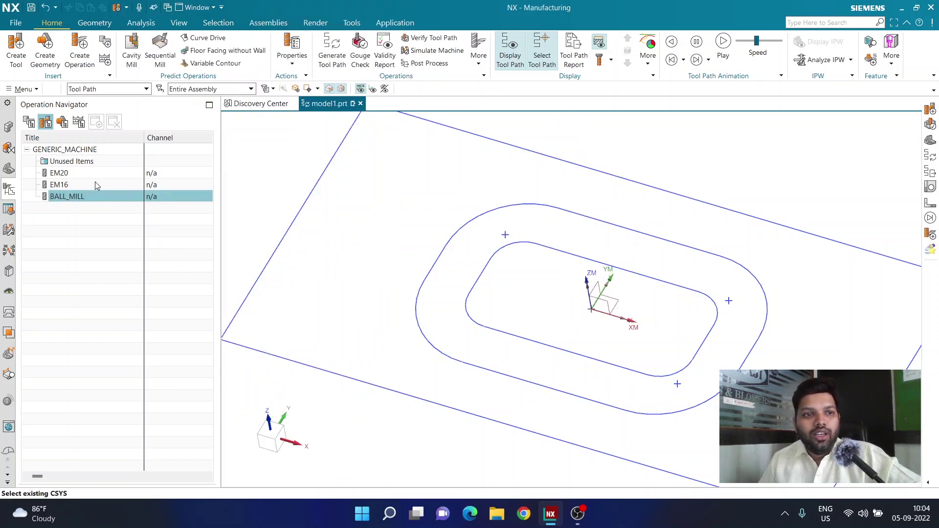
# Insert an operation under WORKPIECE in the geometry view, choosing type mill_planar and subtype PLANAR_MILL.
pyautogui.click(63, 122)
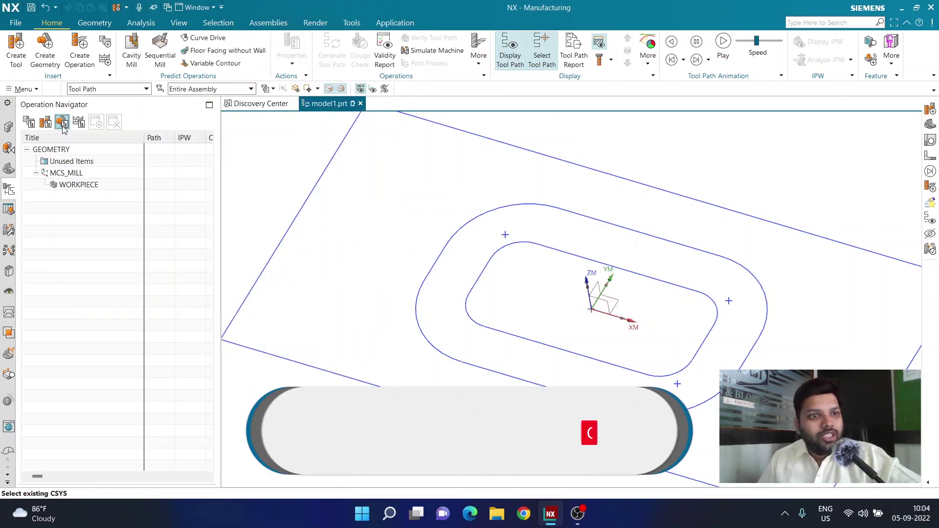
pyautogui.rightClick(80, 185)
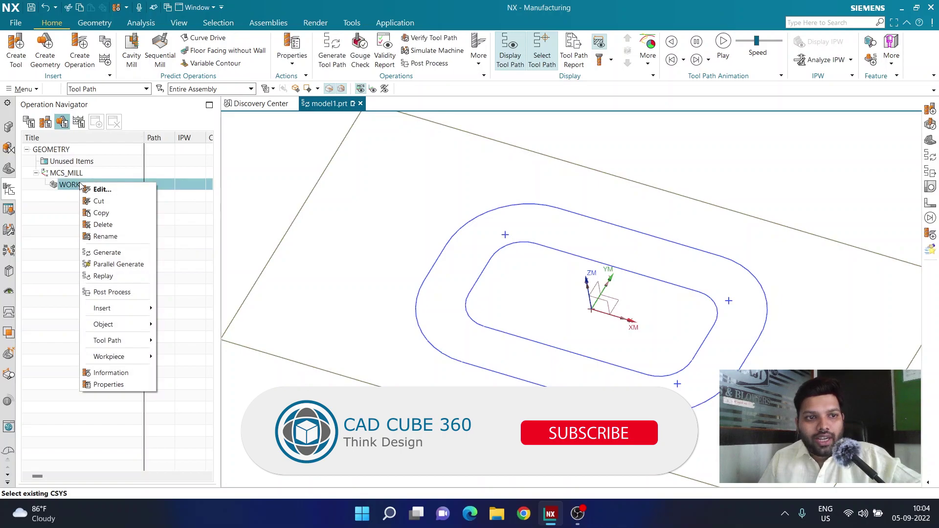
pyautogui.moveTo(118, 308)
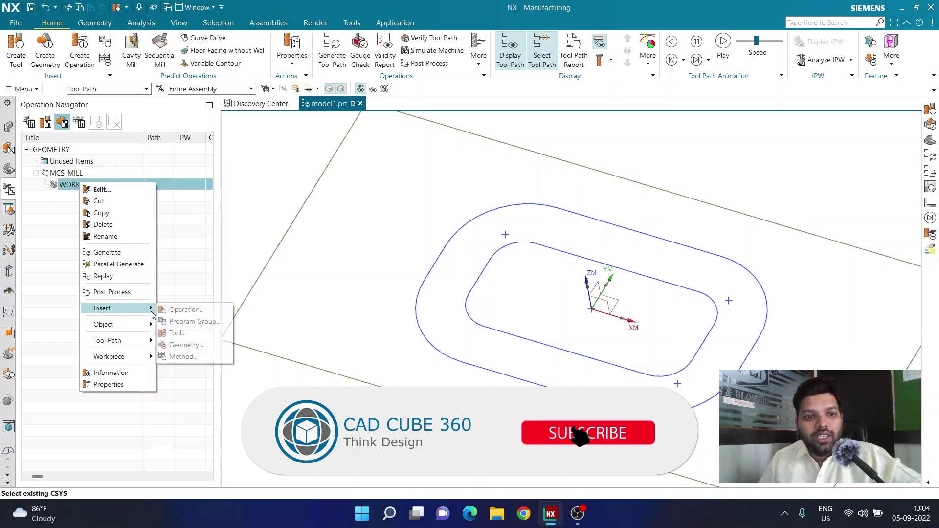
pyautogui.click(188, 313)
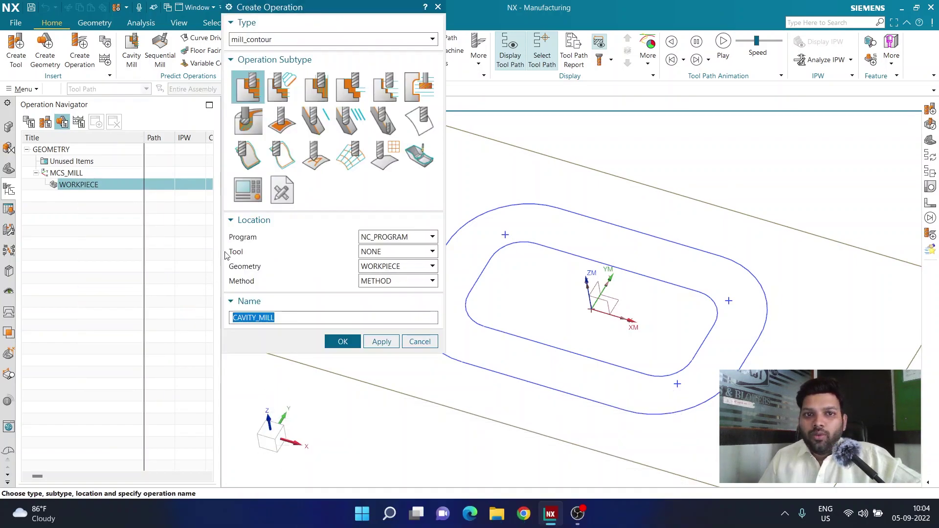
pyautogui.click(273, 40)
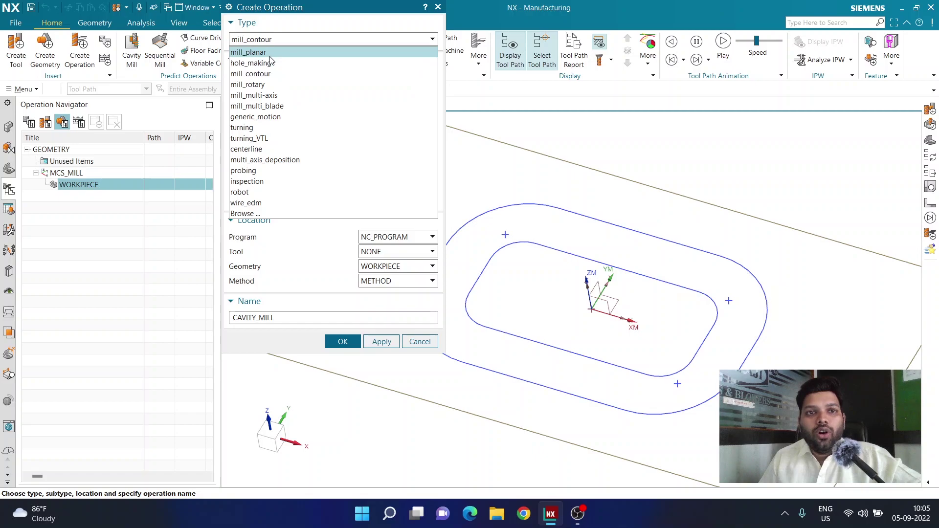
pyautogui.click(270, 55)
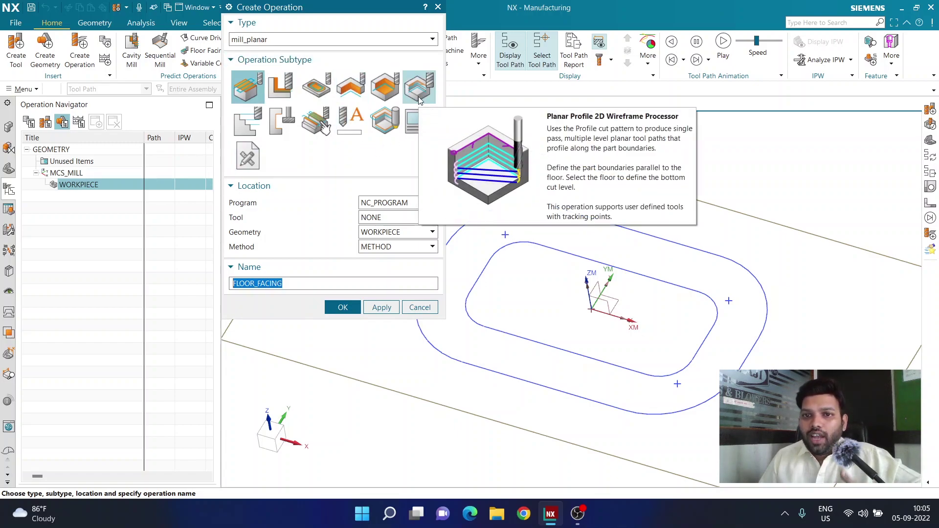
pyautogui.click(257, 122)
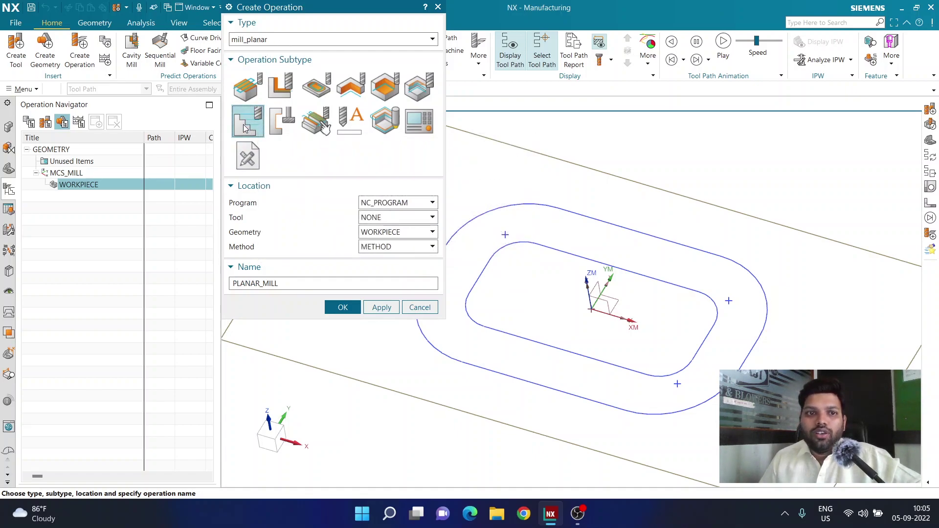
# Assign the EM20 tool, WORKPIECE geometry and MILL_ROUGH method to the planar mill operation.
pyautogui.click(371, 216)
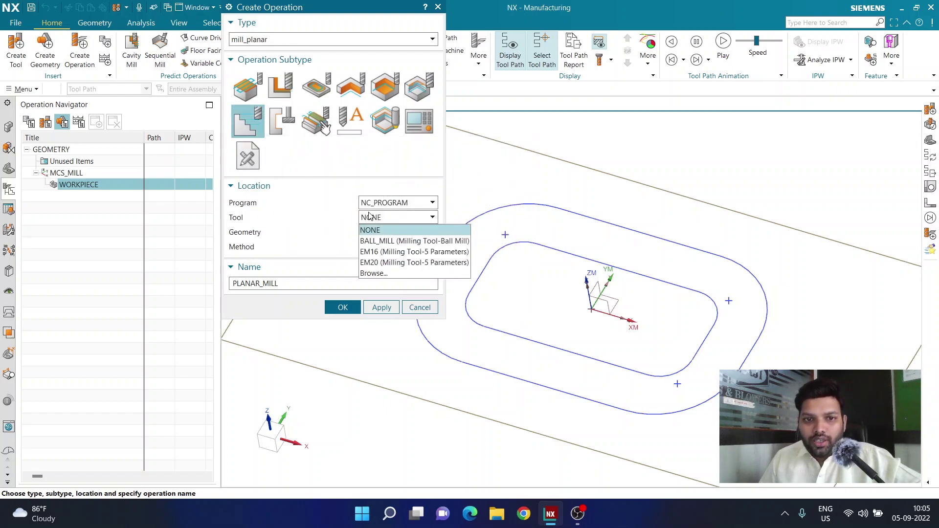
pyautogui.click(375, 263)
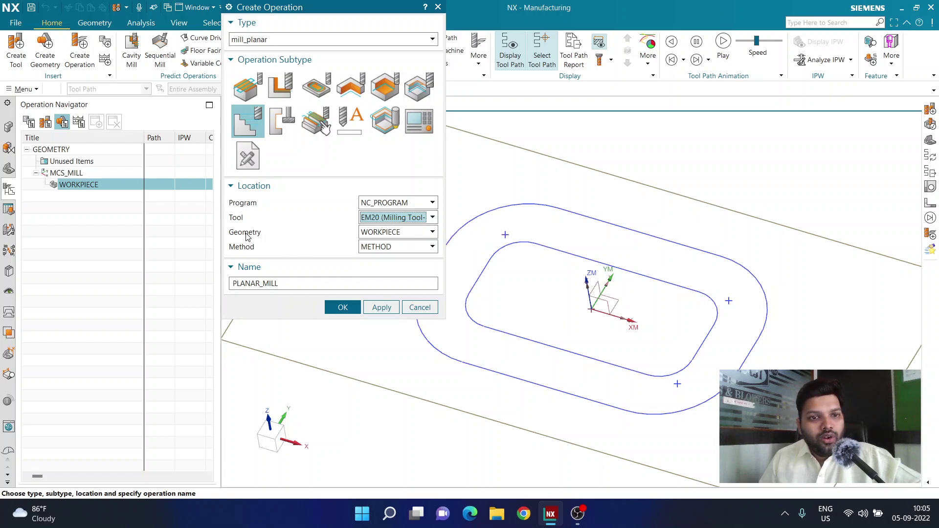
pyautogui.click(365, 233)
pyautogui.click(371, 267)
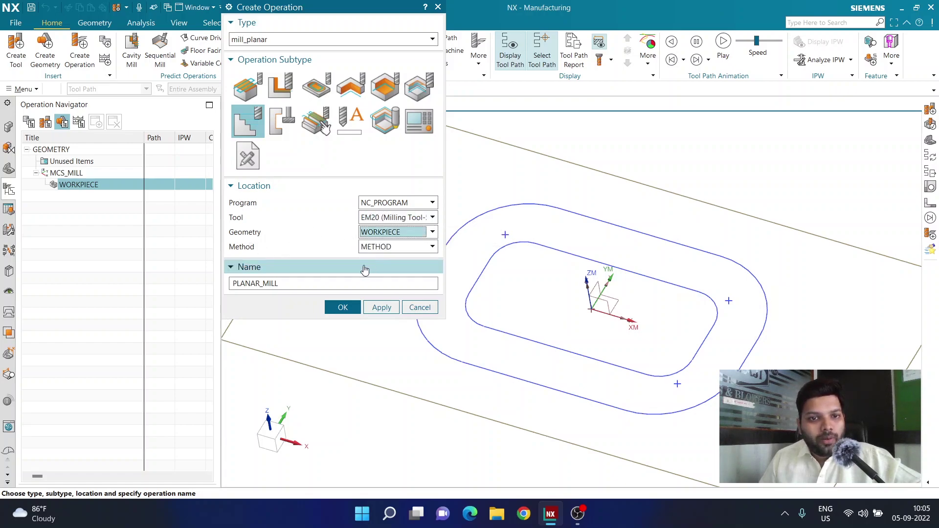
pyautogui.click(373, 248)
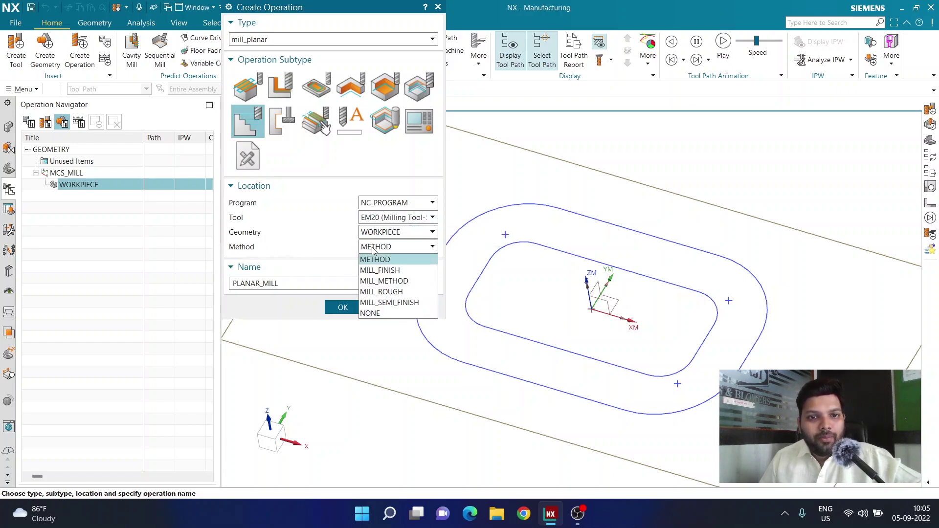
pyautogui.click(378, 292)
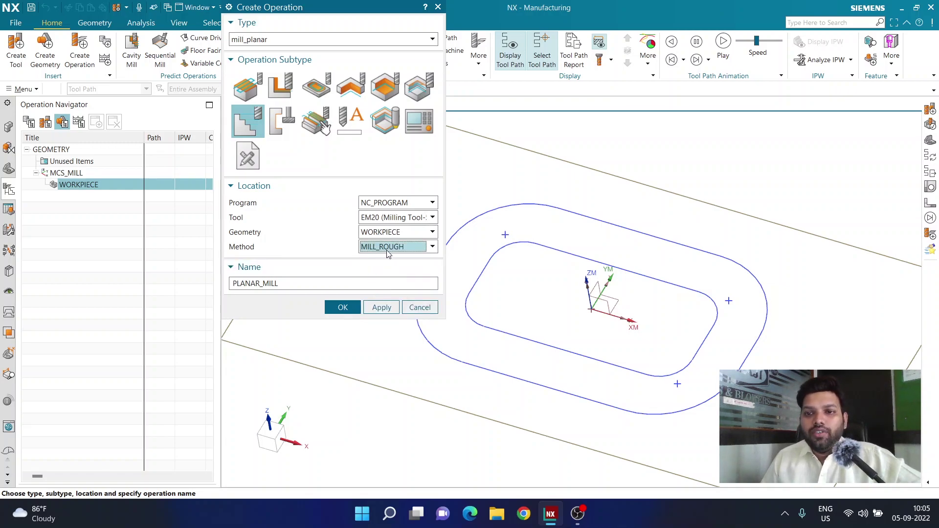
# Name the planar mill operation 1 and create it.
pyautogui.moveTo(341, 283); pyautogui.dragTo(194, 285)
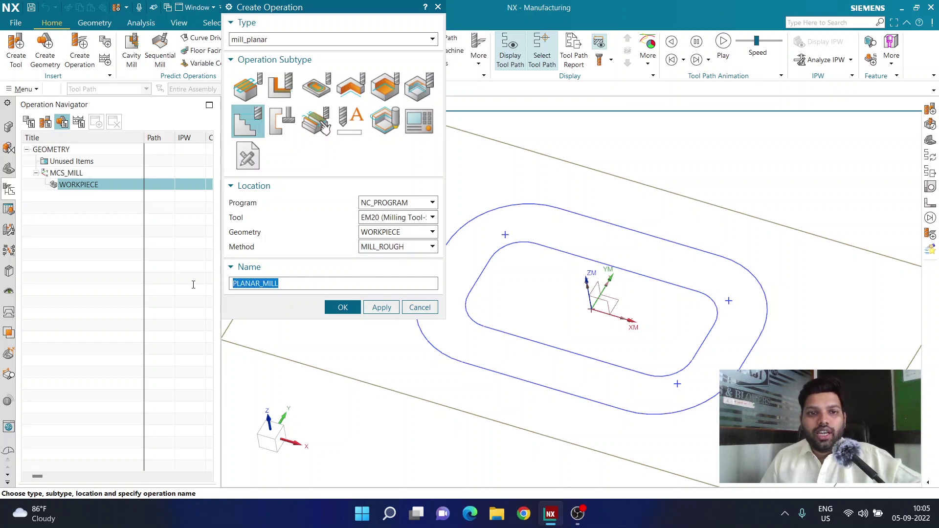
pyautogui.write('o1')
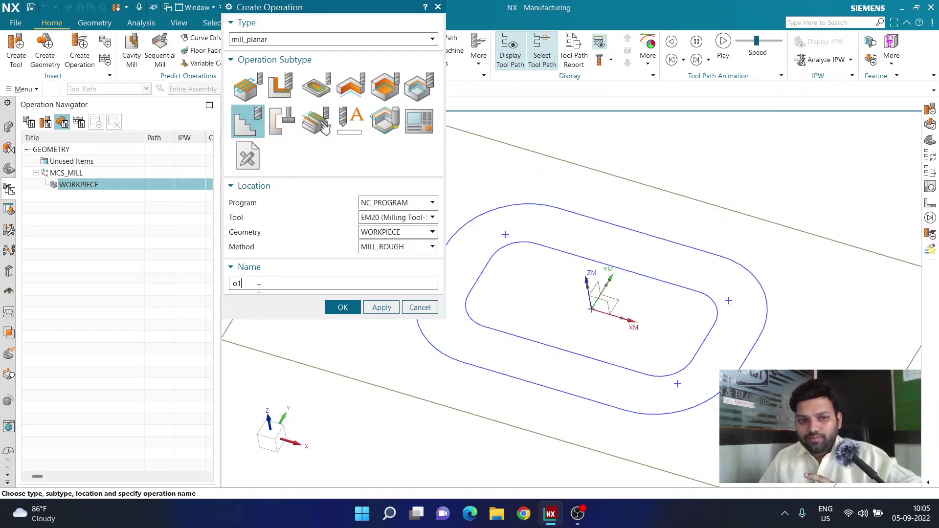
pyautogui.press('BackSpace')
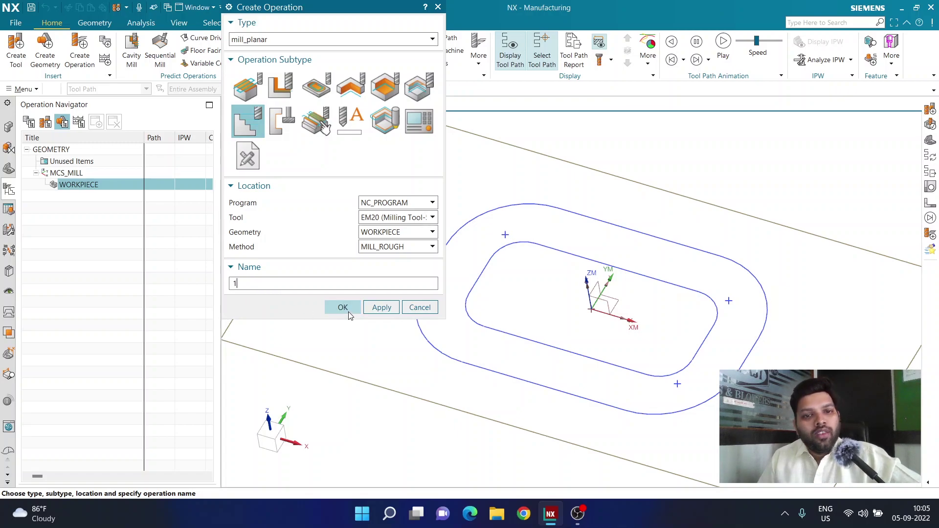
pyautogui.click(344, 308)
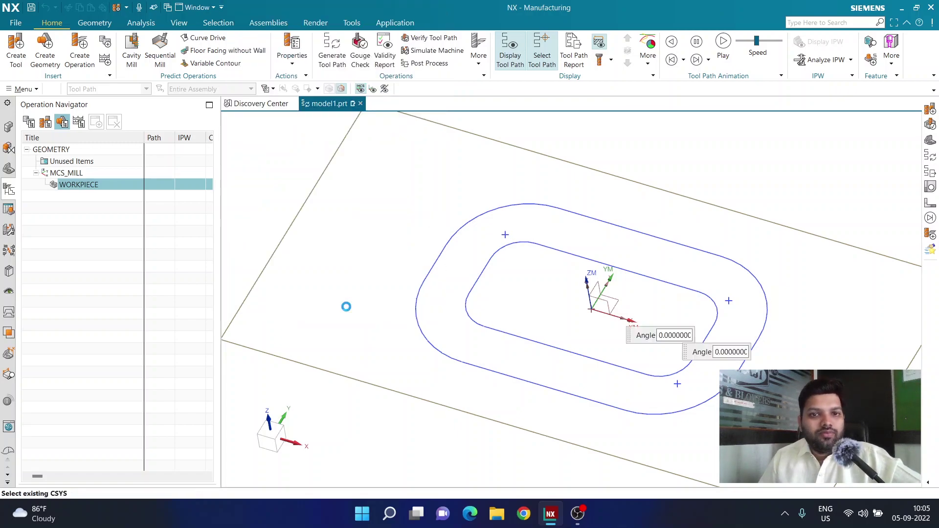
# Define the planar mill's part boundaries by the Curves selection method, with a closed boundary type and the tool side Inside.
pyautogui.moveTo(388, 3); pyautogui.dragTo(198, 31)
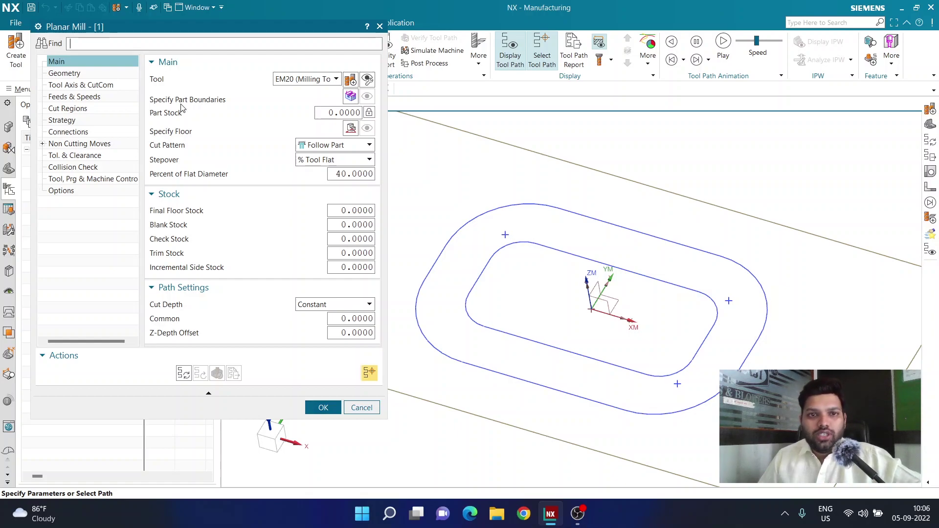
pyautogui.click(351, 95)
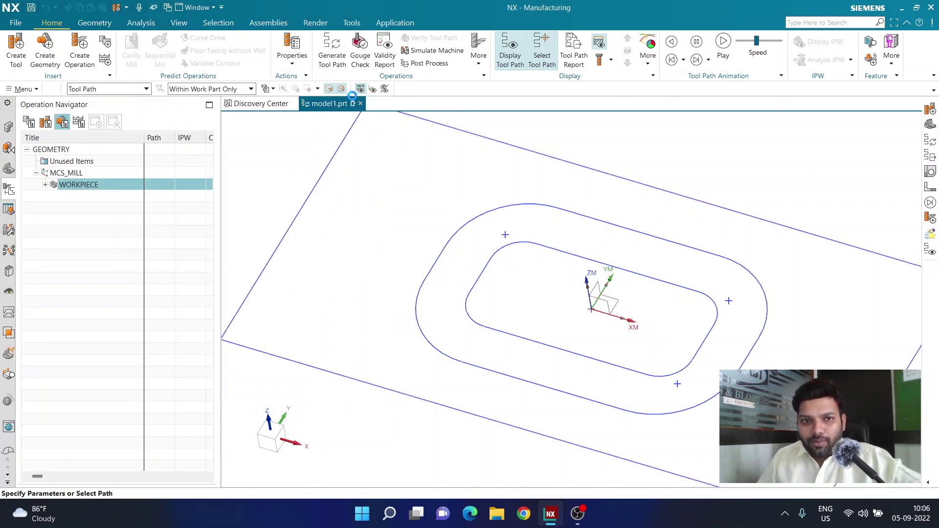
pyautogui.click(141, 61)
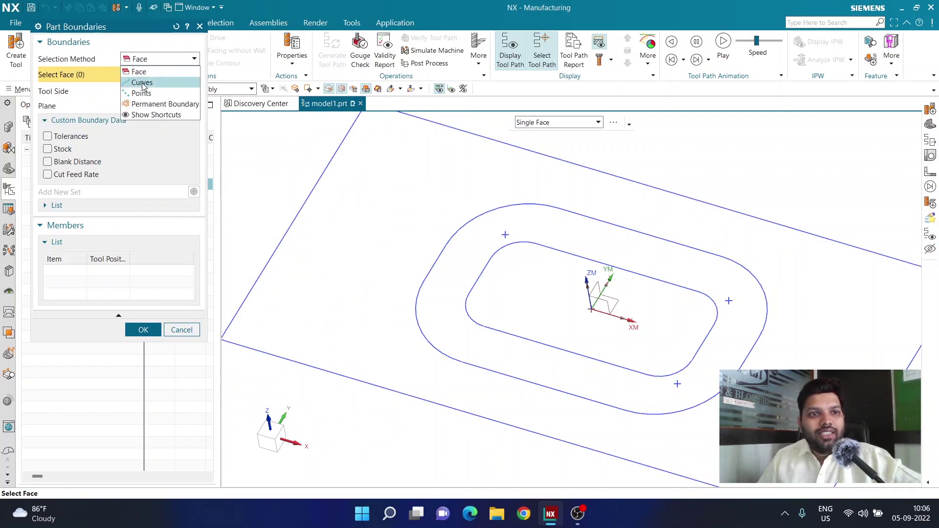
pyautogui.click(142, 82)
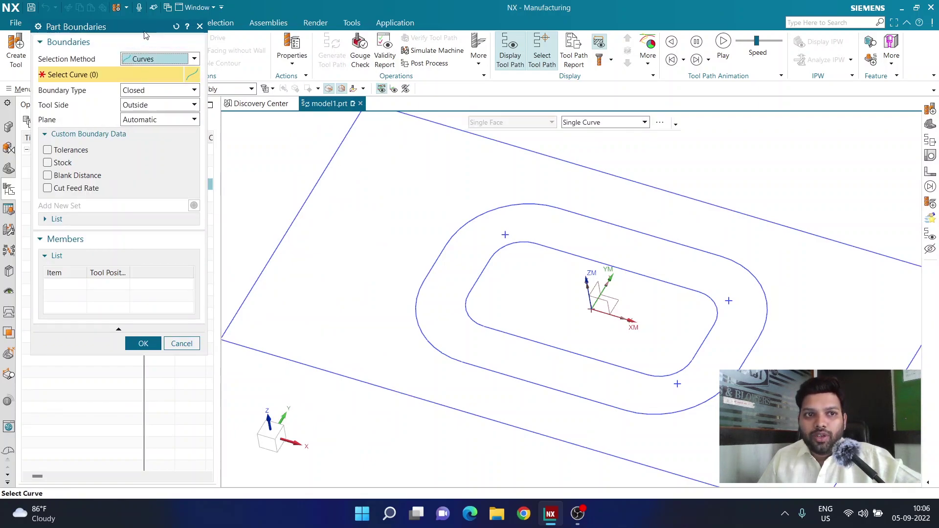
pyautogui.moveTo(145, 30); pyautogui.dragTo(334, 128)
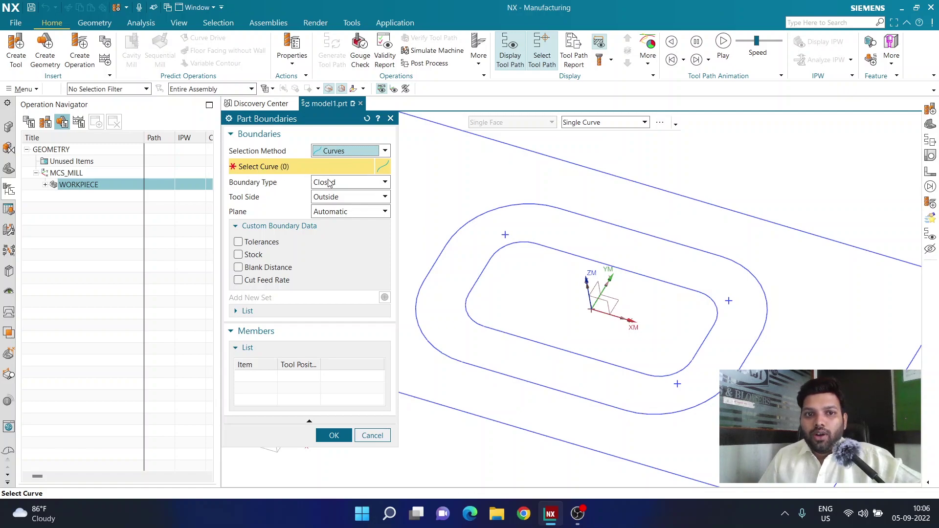
pyautogui.click(322, 200)
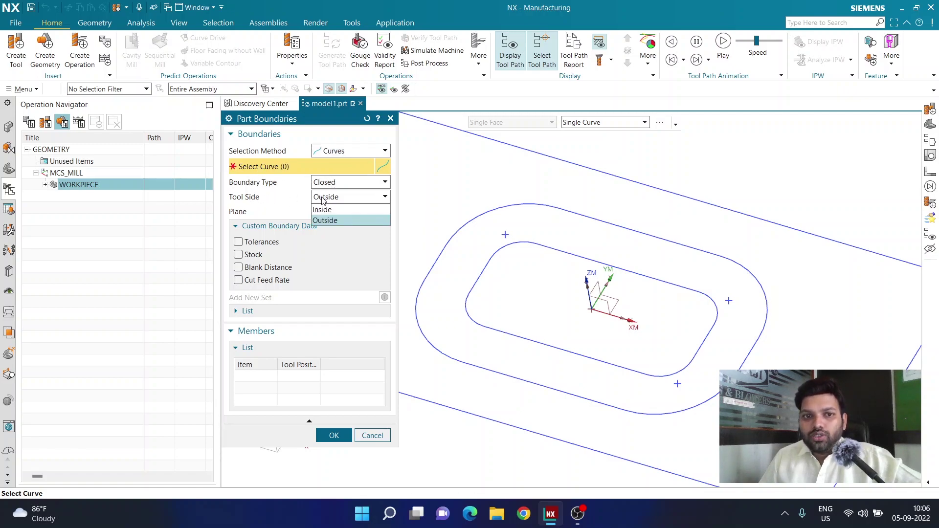
pyautogui.click(323, 210)
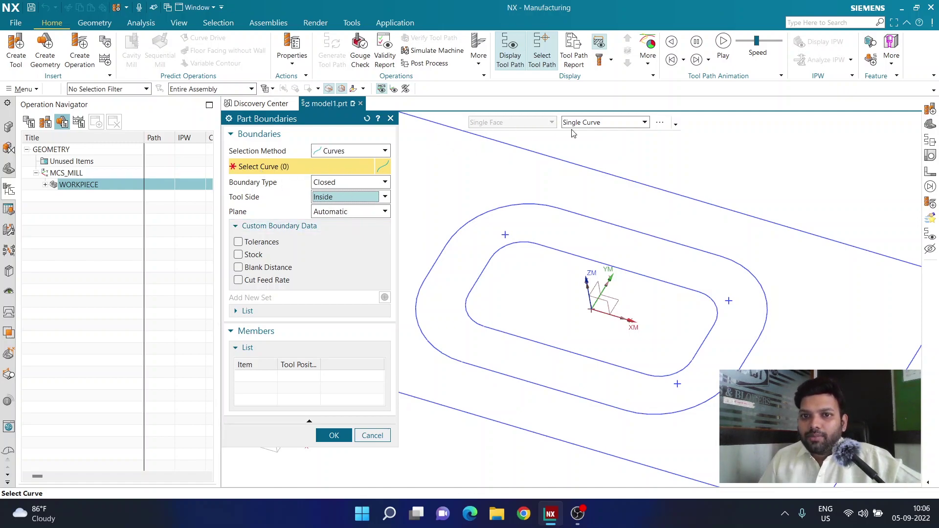
# Select the inner rounded profile as the part boundary using the Tangent Curves rule, accept it and display the boundary.
pyautogui.click(586, 126)
pyautogui.click(582, 155)
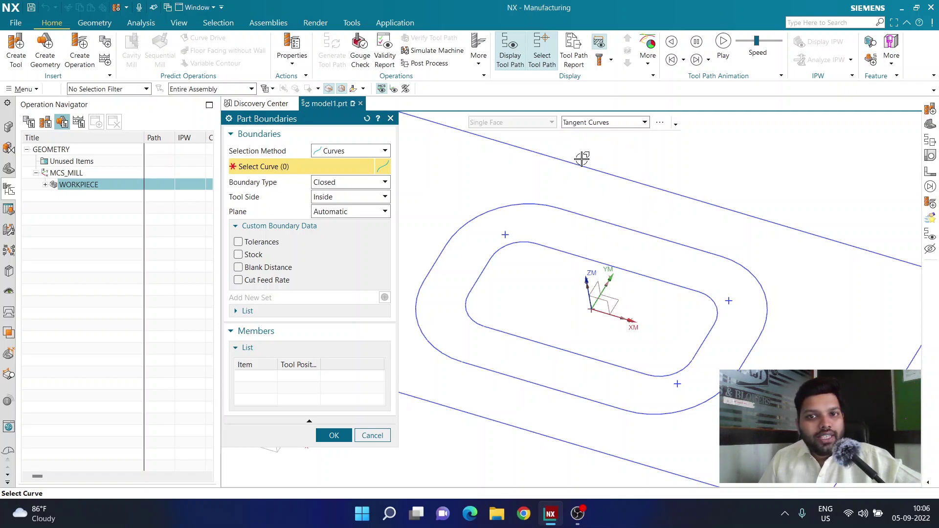
pyautogui.click(541, 246)
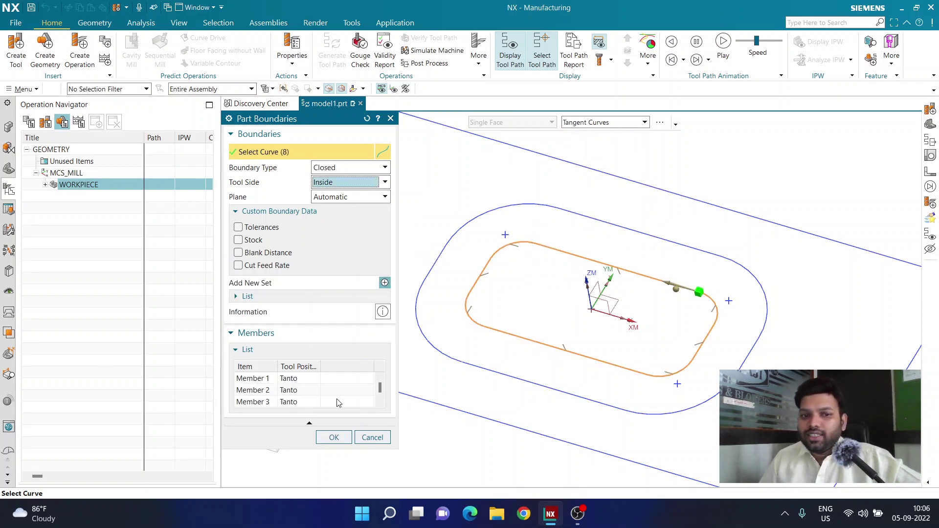
pyautogui.click(333, 437)
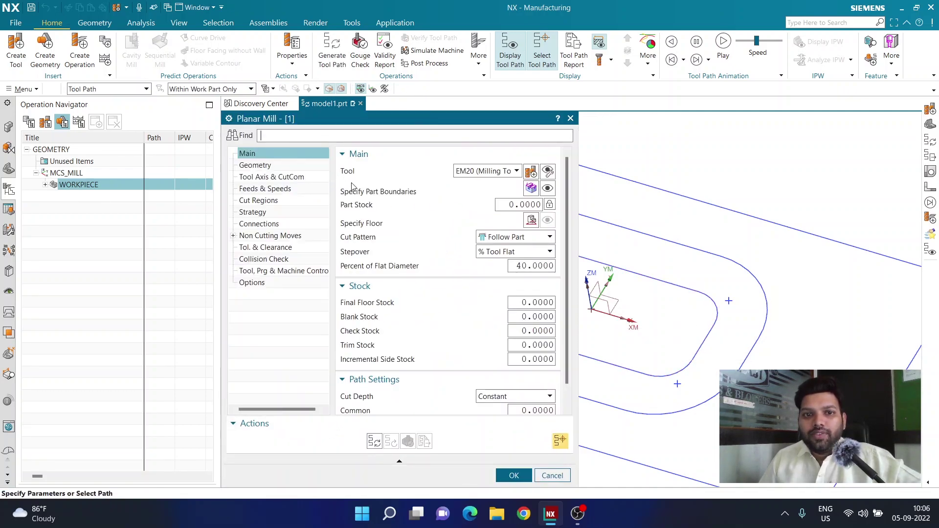
pyautogui.click(548, 189)
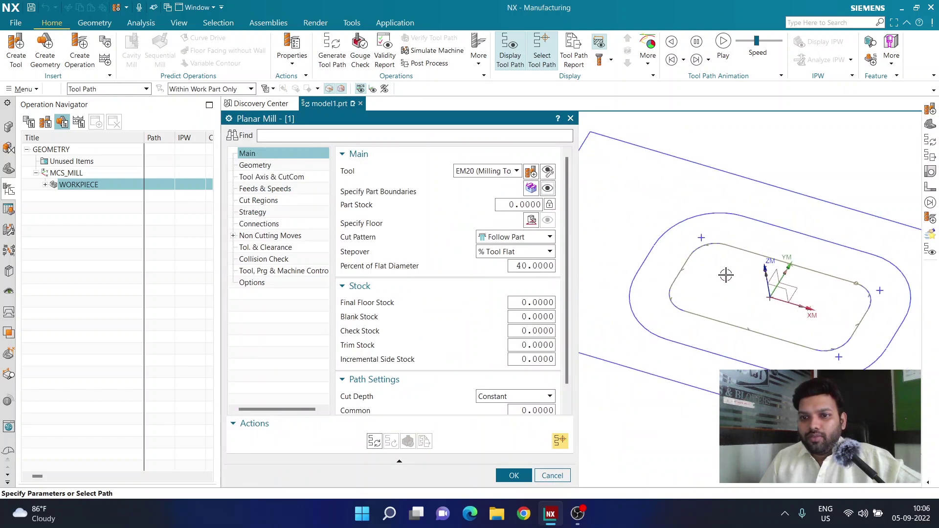
pyautogui.scroll(1, 777, 313)
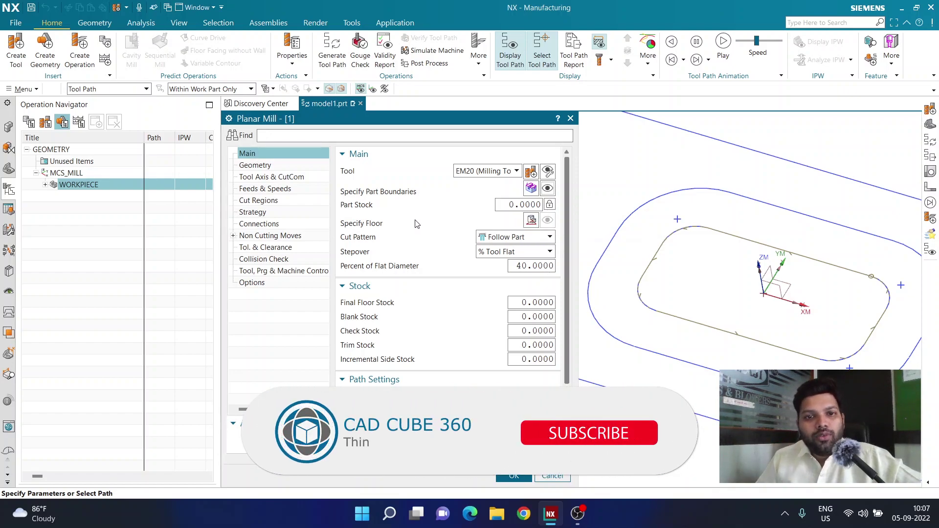
# Specify the floor plane 30 mm below the XY plane and display it together with the part boundary.
pyautogui.click(530, 221)
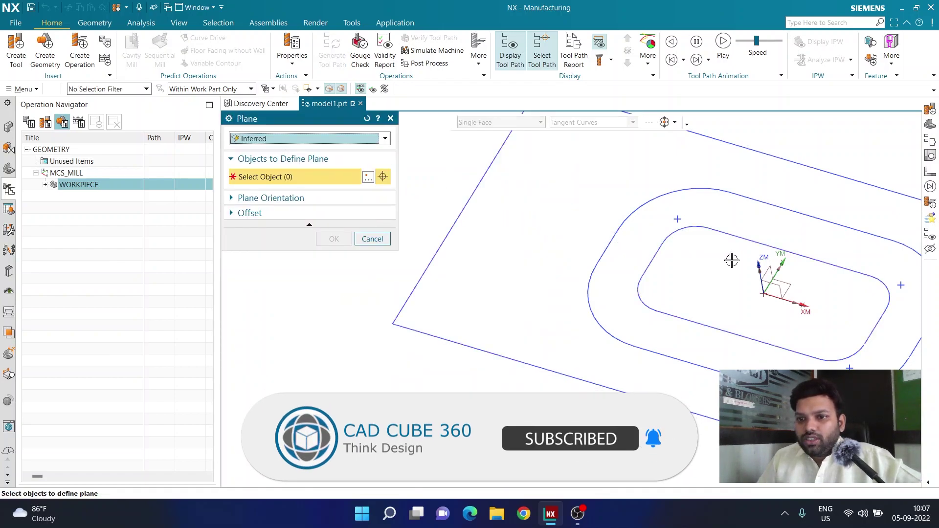
pyautogui.click(779, 286)
pyautogui.moveTo(663, 327); pyautogui.dragTo(785, 291, button='middle')
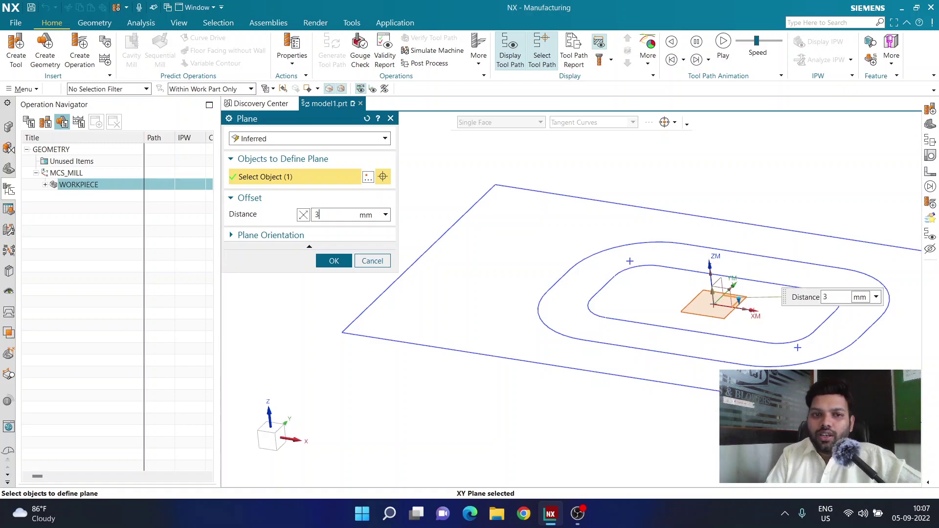
pyautogui.press('Return')
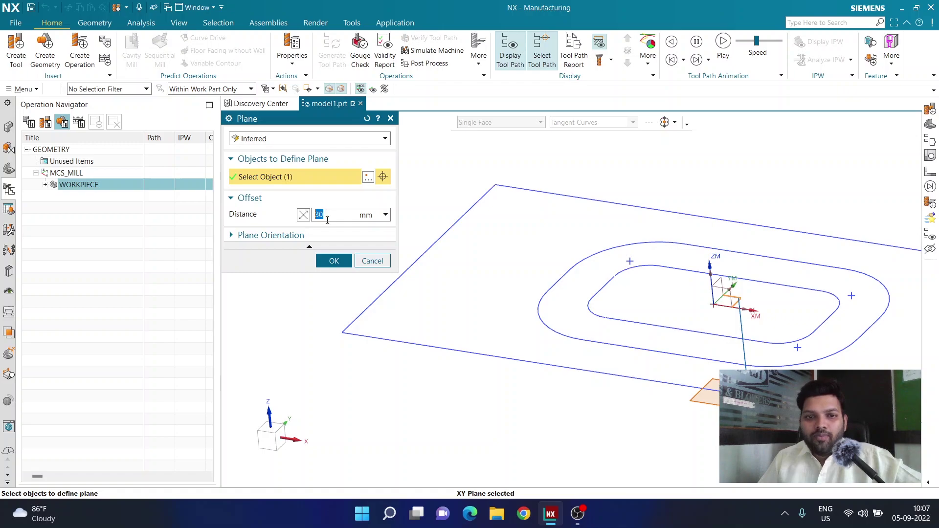
pyautogui.click(335, 261)
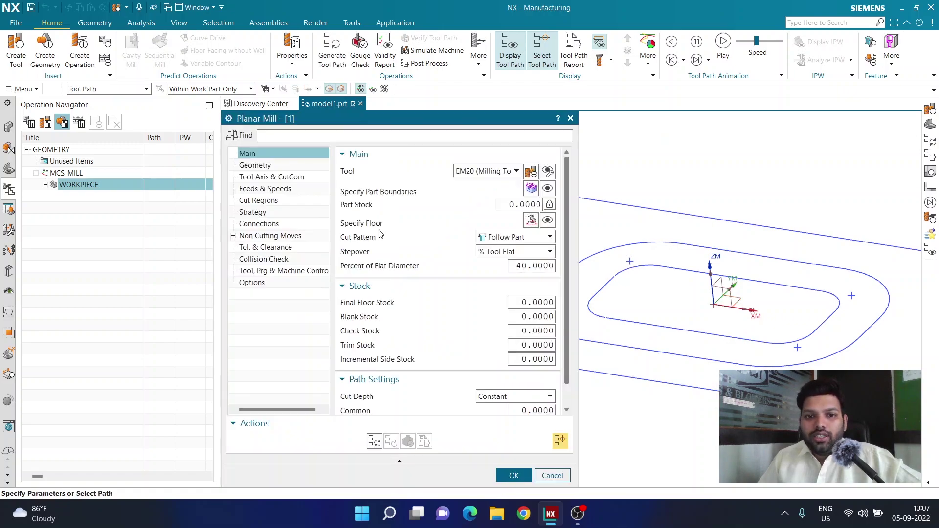
pyautogui.click(548, 221)
pyautogui.click(548, 189)
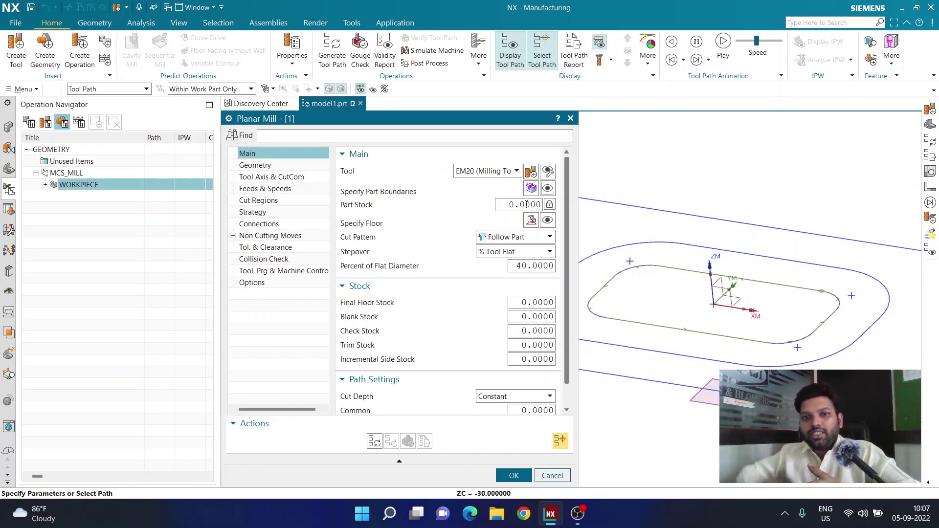
# Set the cut pattern to Follow Periphery and the stepover to 50 percent of the tool's flat diameter.
pyautogui.click(535, 237)
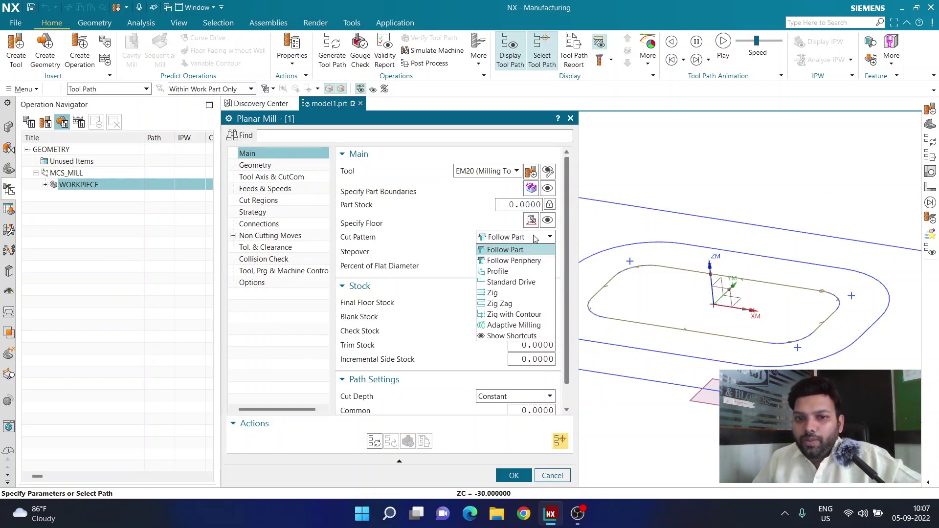
pyautogui.click(529, 261)
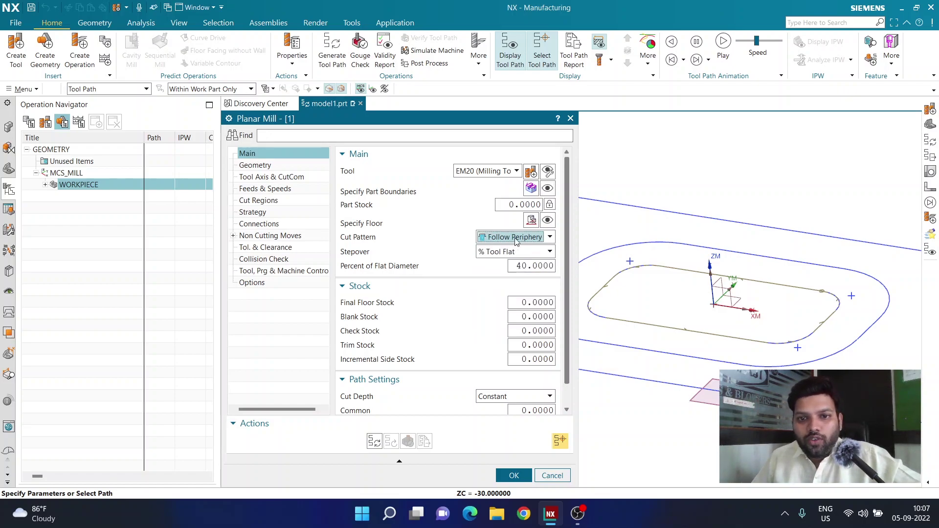
pyautogui.click(524, 266)
pyautogui.write('30')
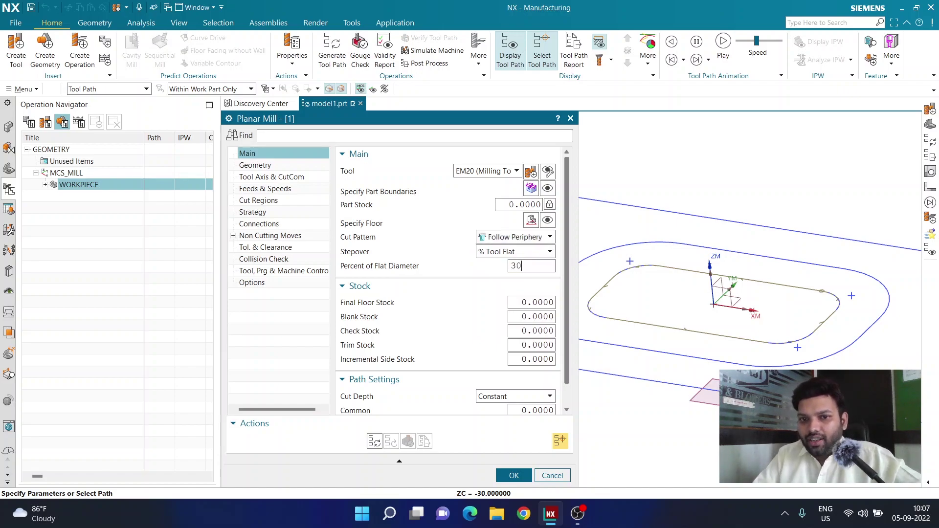
pyautogui.doubleClick(517, 265)
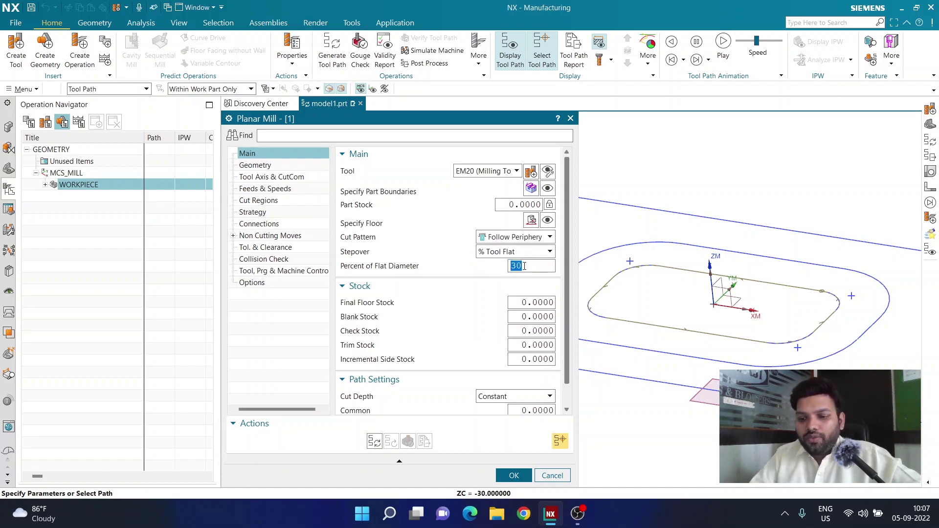
pyautogui.write('50')
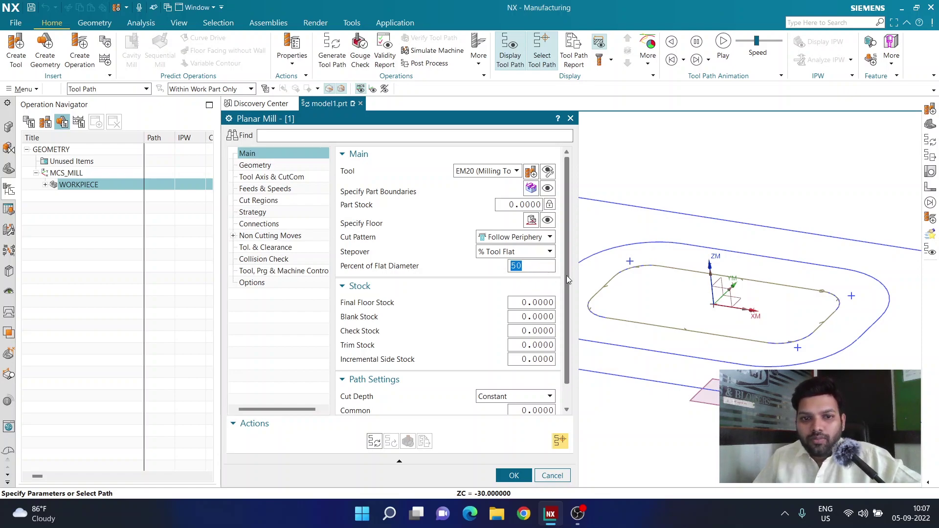
# Set the part stock to 0.2 and the common depth of the constant cut depth to 1.
pyautogui.scroll(-1, 566, 275)
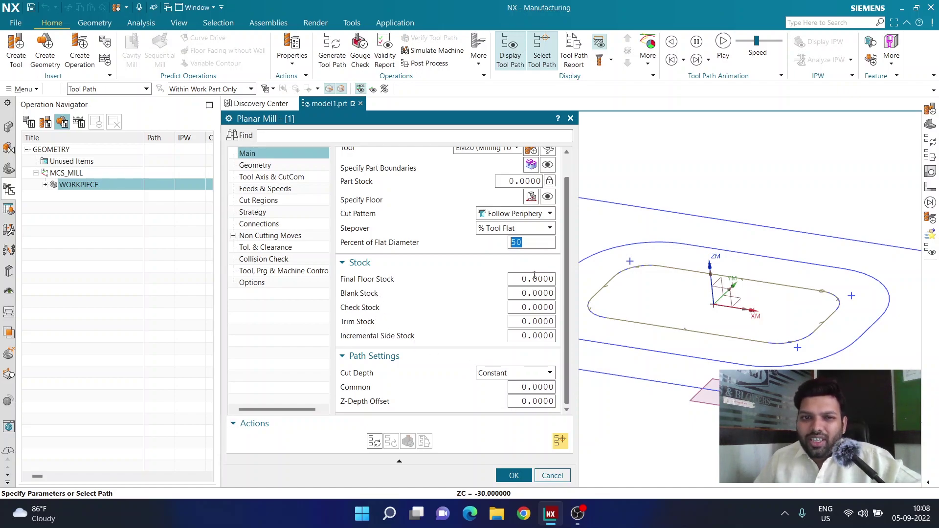
pyautogui.click(526, 182)
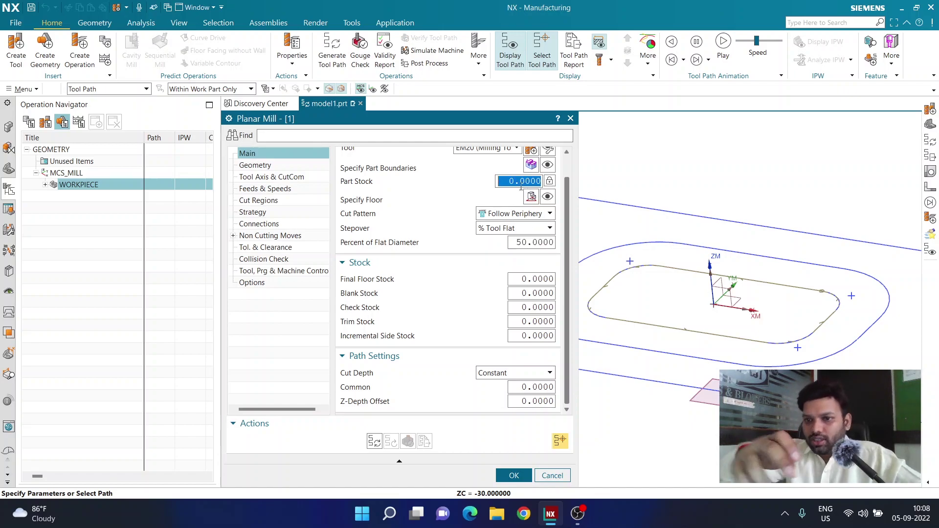
pyautogui.write('0.2')
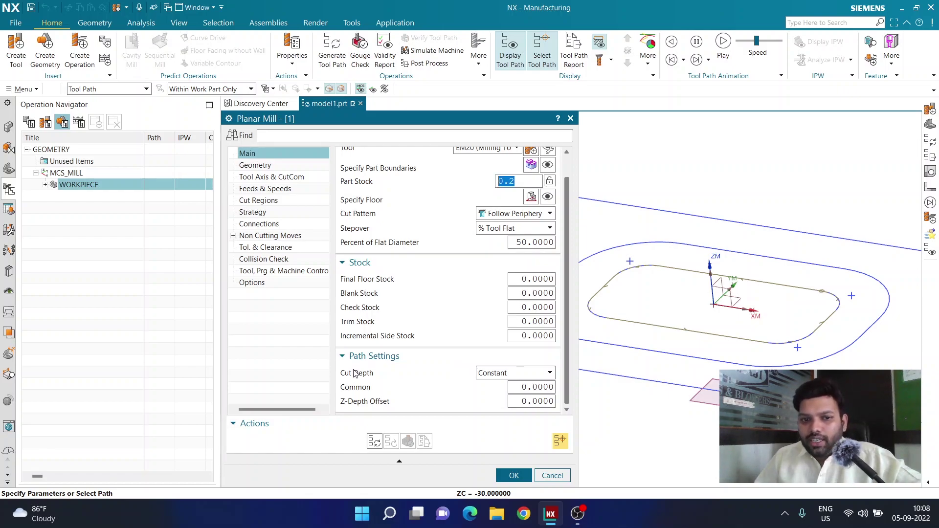
pyautogui.click(521, 398)
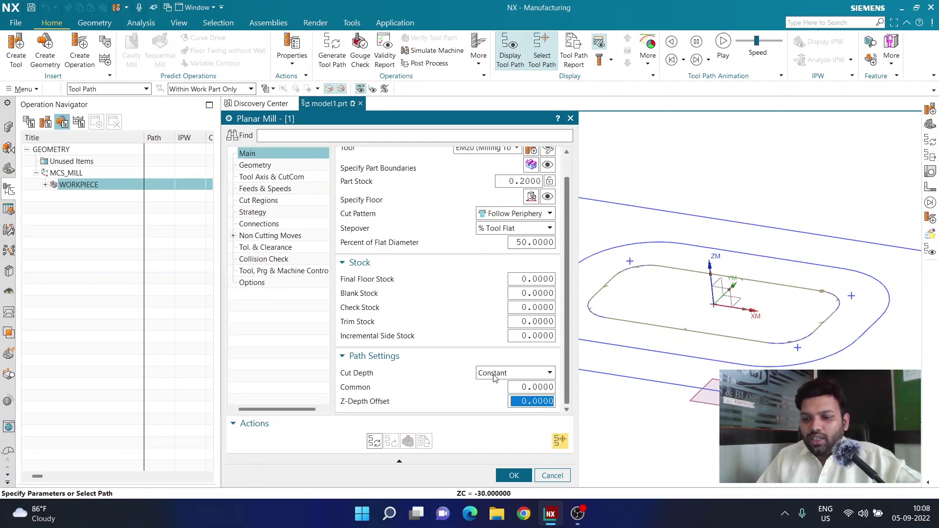
pyautogui.click(517, 387)
pyautogui.write('1')
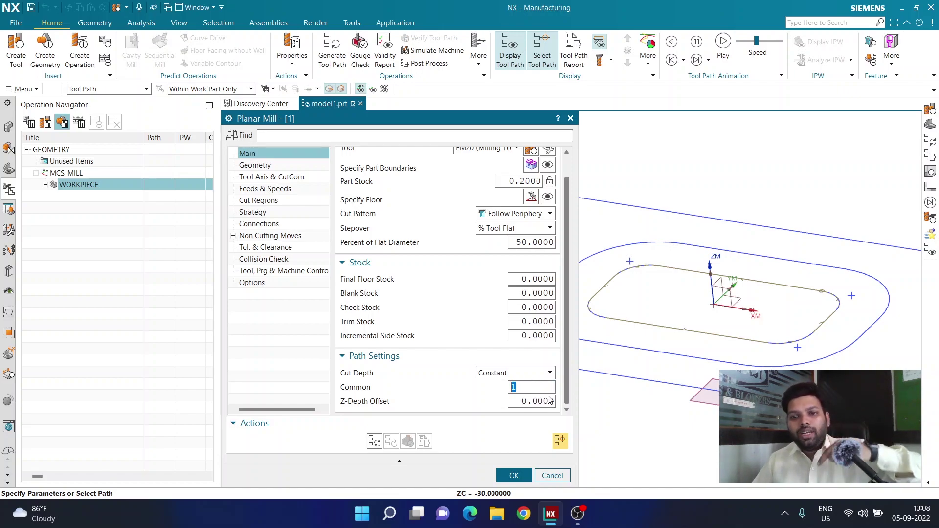
pyautogui.scroll(2, 568, 380)
pyautogui.scroll(-2, 568, 382)
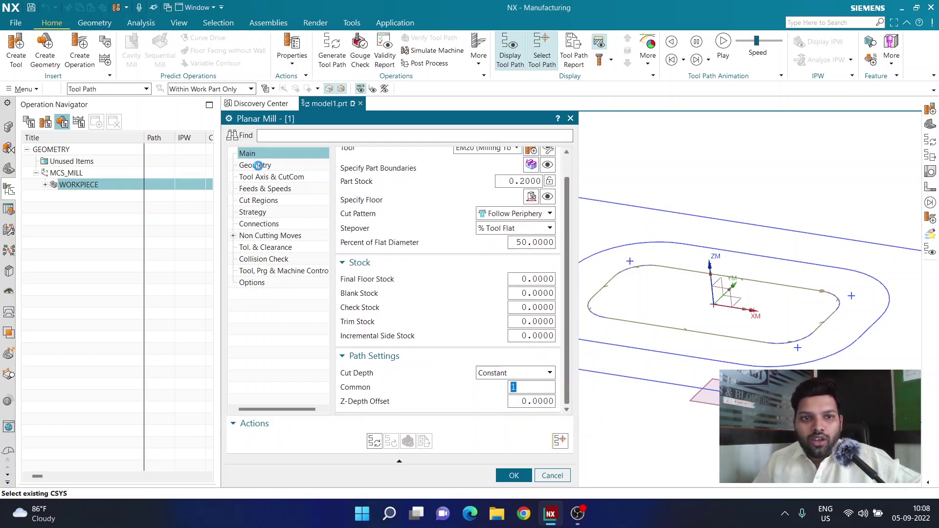
# Set the strategy's cut direction to Conventional Cut, with pattern direction Outward and wall cleanup None.
pyautogui.click(258, 167)
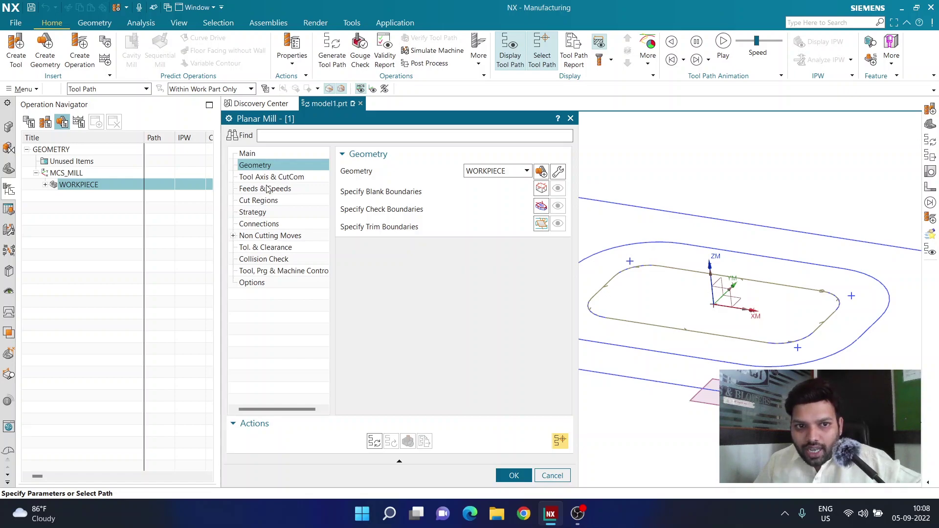
pyautogui.click(252, 212)
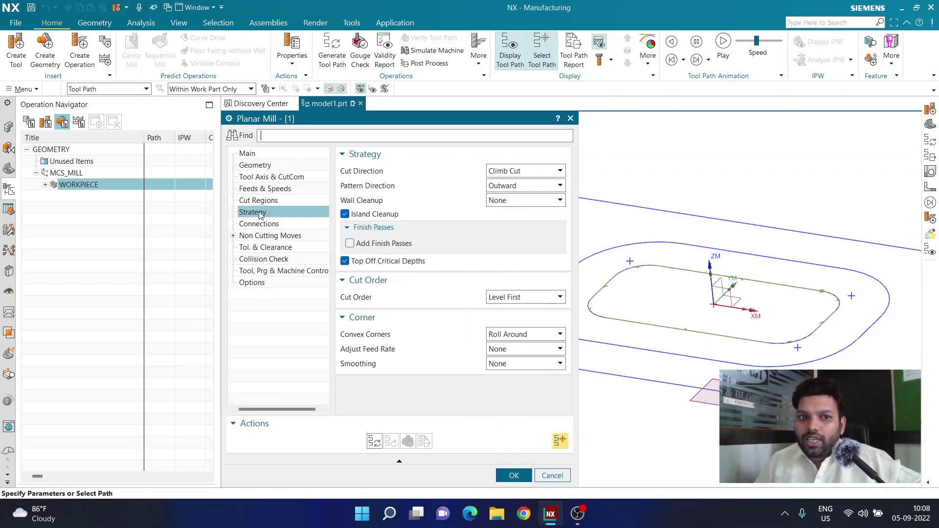
pyautogui.click(528, 171)
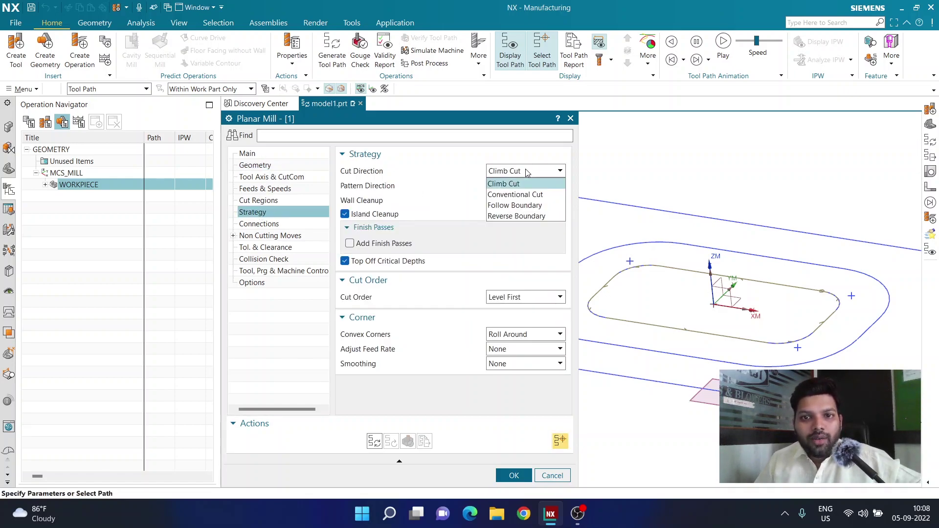
pyautogui.click(517, 195)
pyautogui.click(492, 188)
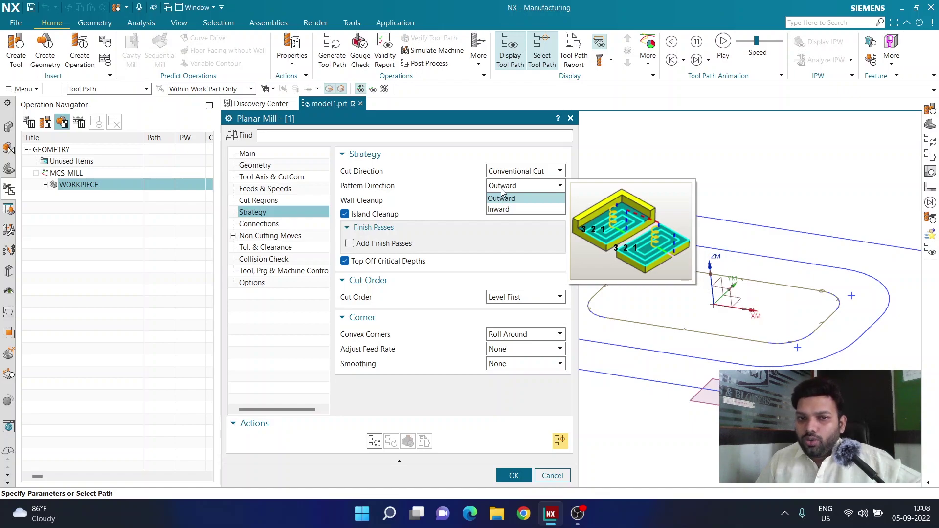
pyautogui.click(502, 198)
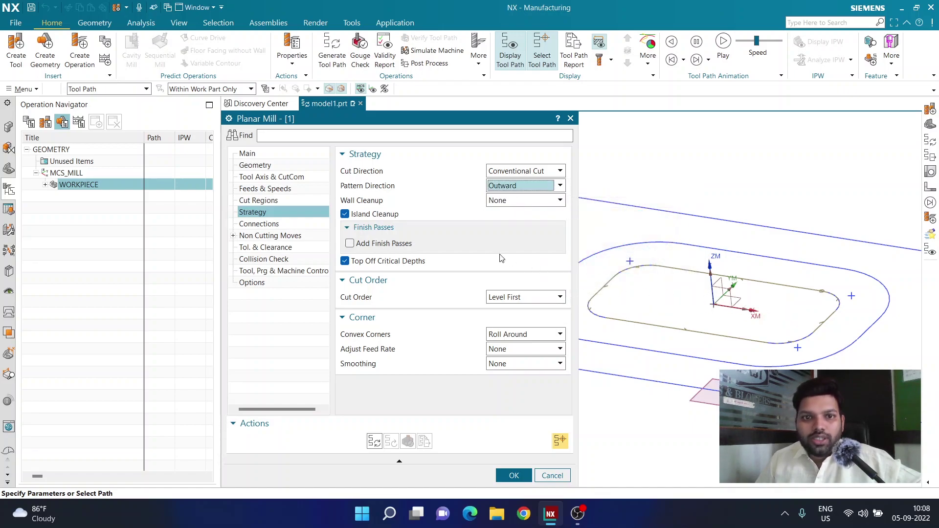
pyautogui.click(520, 201)
pyautogui.click(520, 205)
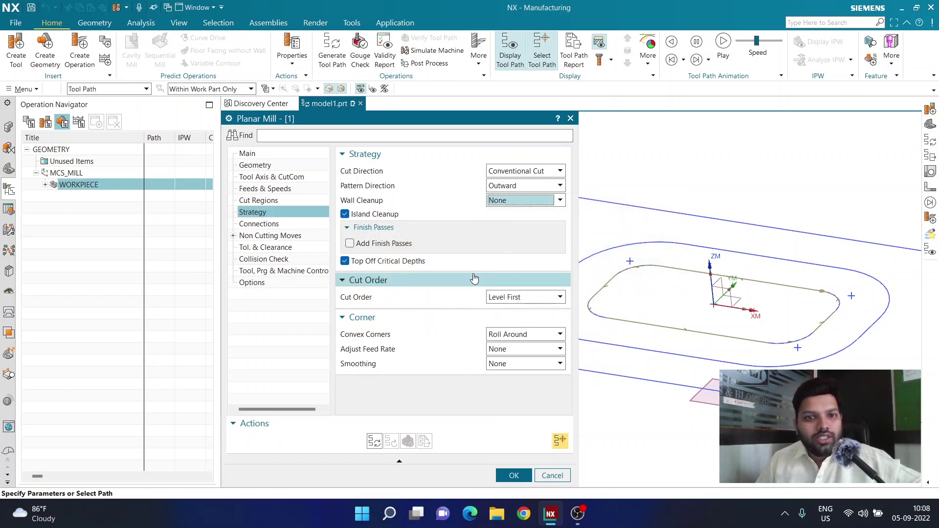
# Keep the cut order at Level First, accept the planar mill operation and generate its tool path.
pyautogui.click(524, 299)
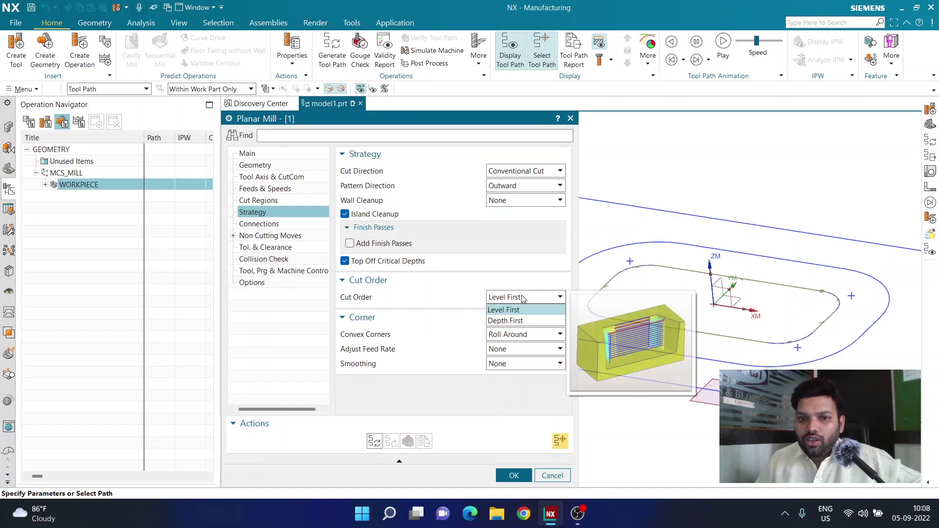
pyautogui.click(524, 299)
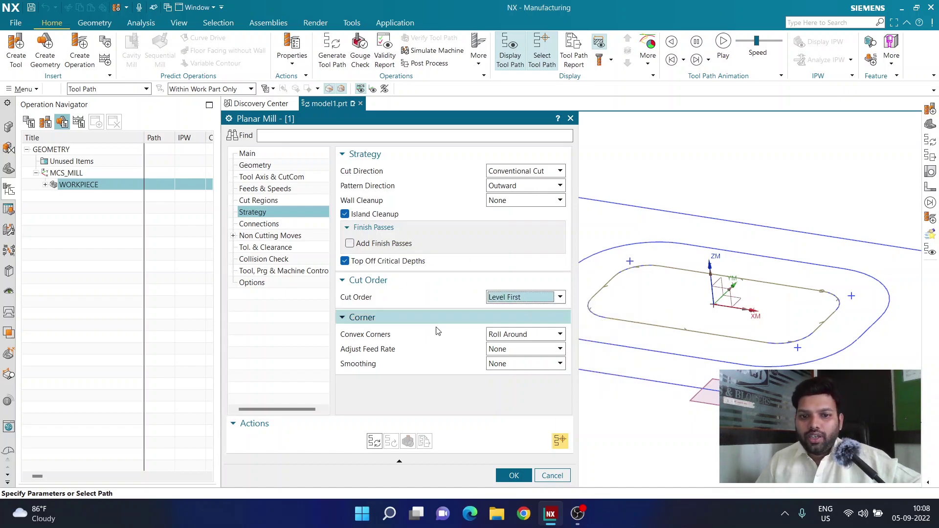
pyautogui.click(515, 475)
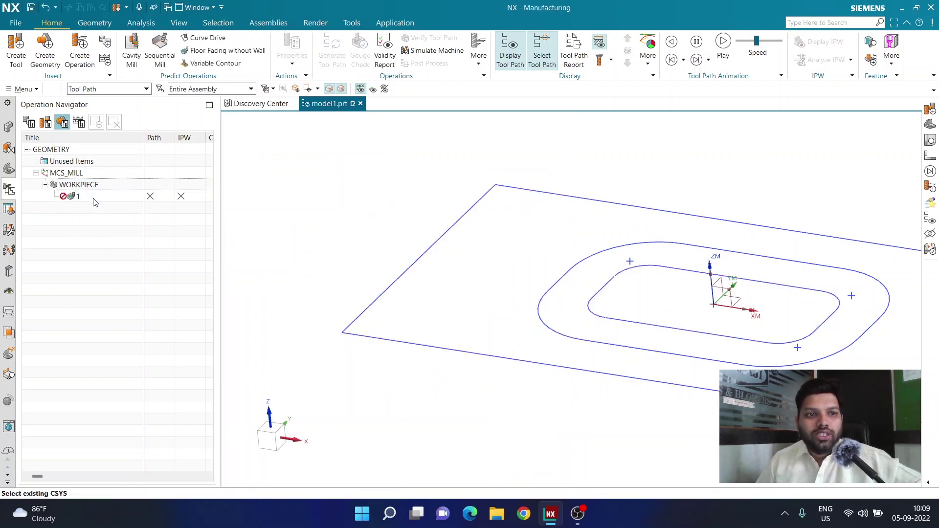
pyautogui.click(96, 196)
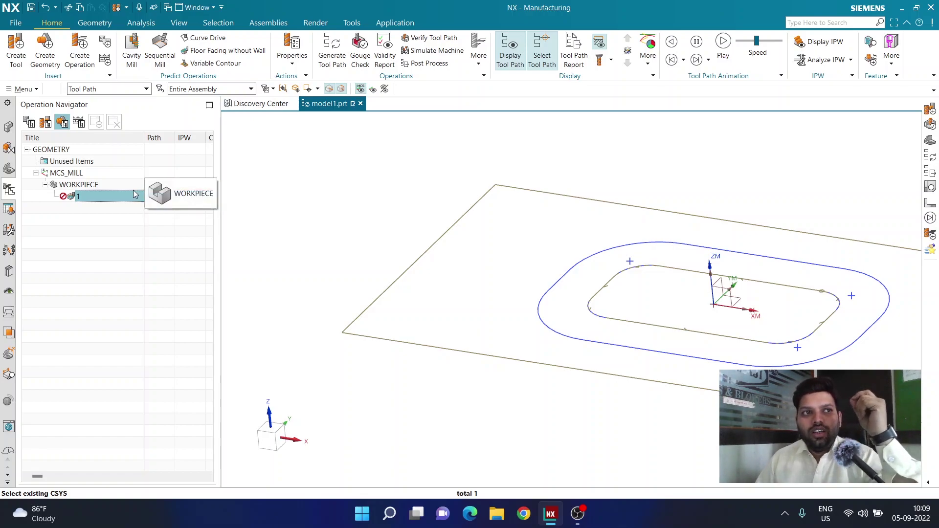
pyautogui.click(326, 64)
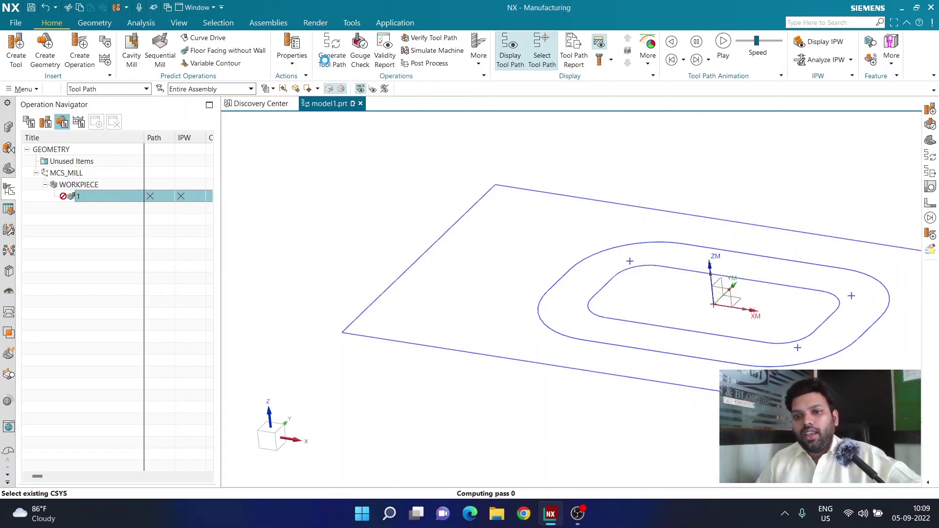
# Examine the generated tool path from several angles and distances, including the helical entry and the stacked cut levels.
pyautogui.scroll(2, 513, 274)
pyautogui.moveTo(513, 274); pyautogui.dragTo(589, 353, button='middle')
pyautogui.scroll(-2, 607, 313)
pyautogui.scroll(-1, 590, 353)
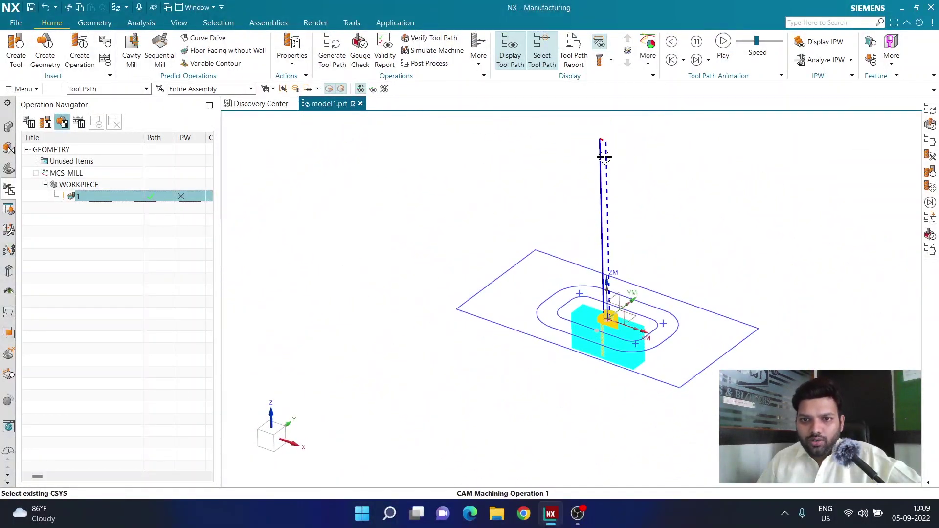
pyautogui.scroll(5, 606, 274)
pyautogui.scroll(-1, 610, 336)
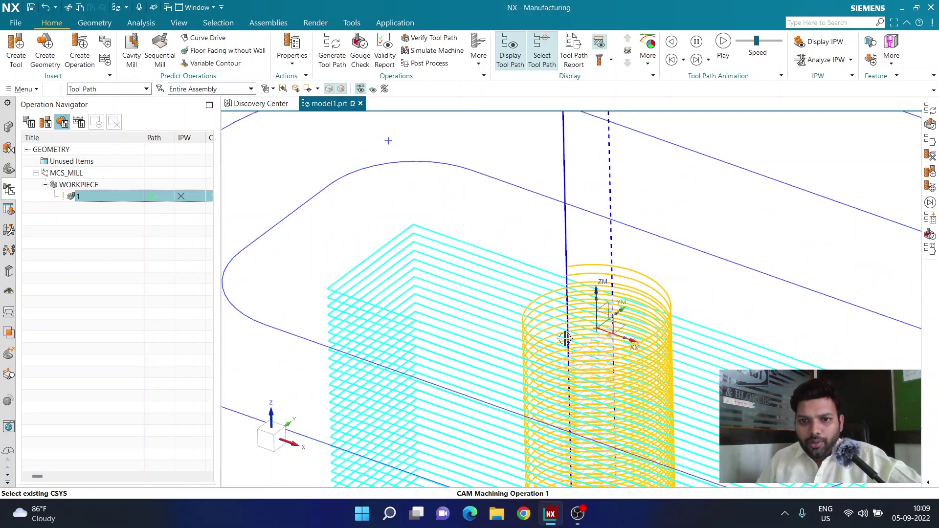
pyautogui.scroll(-3, 562, 338)
pyautogui.scroll(1, 564, 357)
pyautogui.scroll(3, 568, 352)
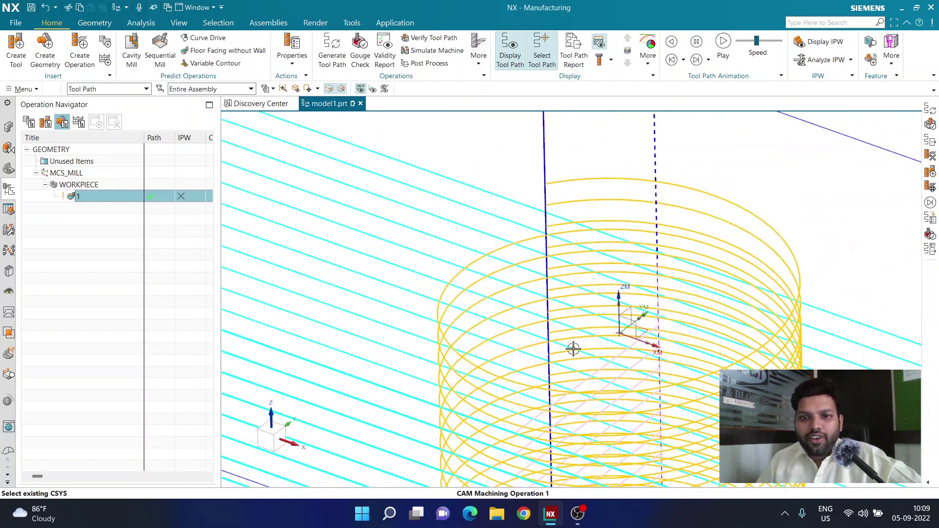
pyautogui.scroll(-5, 577, 364)
pyautogui.moveTo(542, 326); pyautogui.dragTo(572, 338, button='middle')
pyautogui.scroll(2, 572, 337)
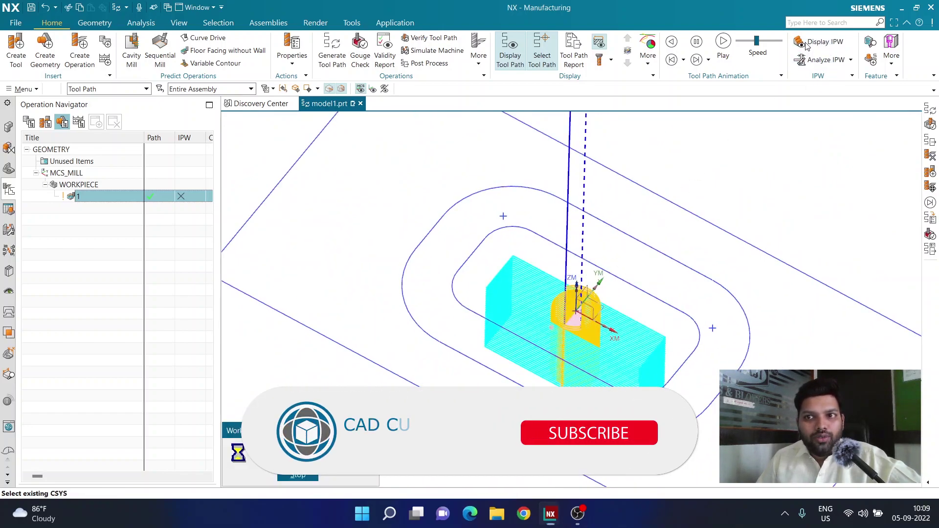
# Display the in-process workpiece and play the tool path animation at a reduced speed.
pyautogui.click(821, 46)
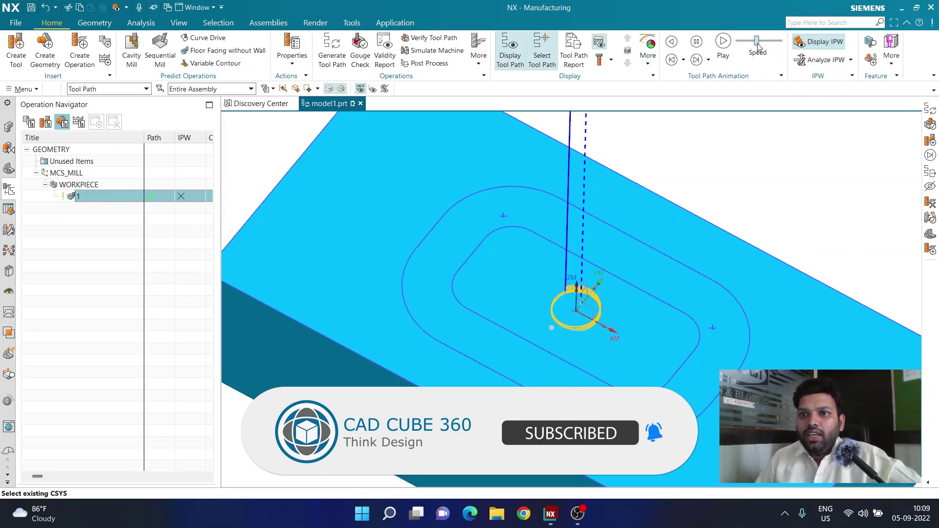
pyautogui.moveTo(757, 41); pyautogui.dragTo(747, 42)
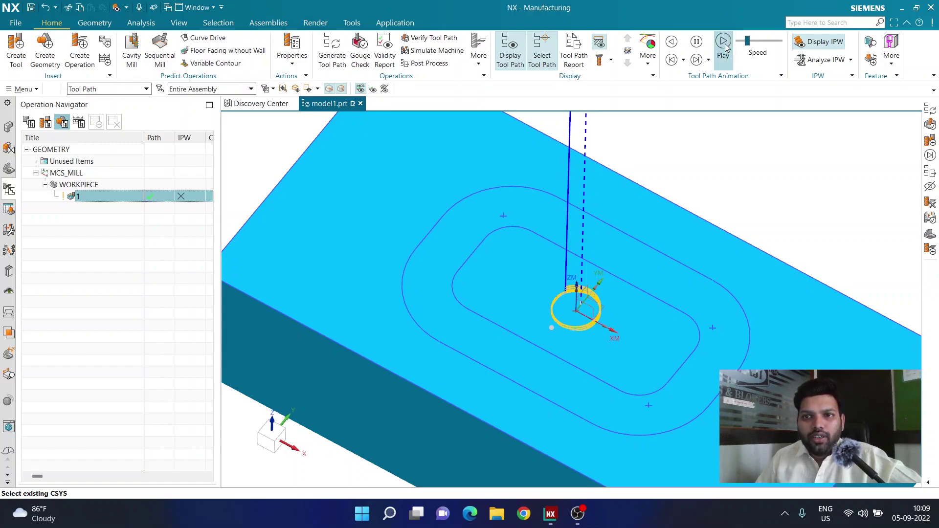
pyautogui.click(724, 45)
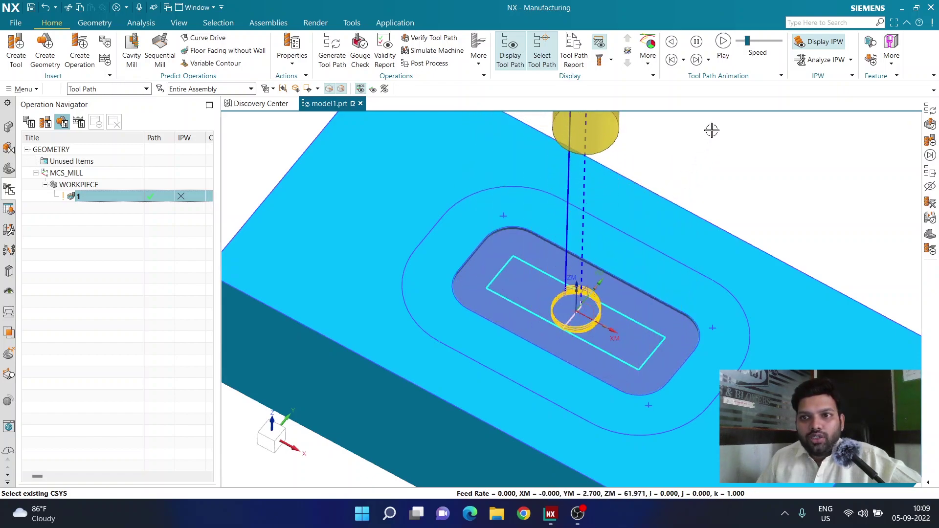
pyautogui.click(752, 42)
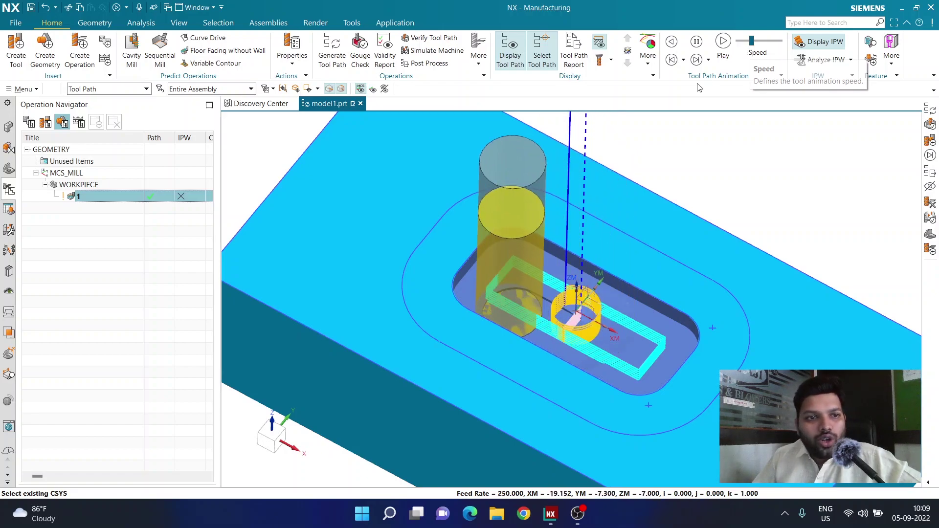
pyautogui.click(697, 59)
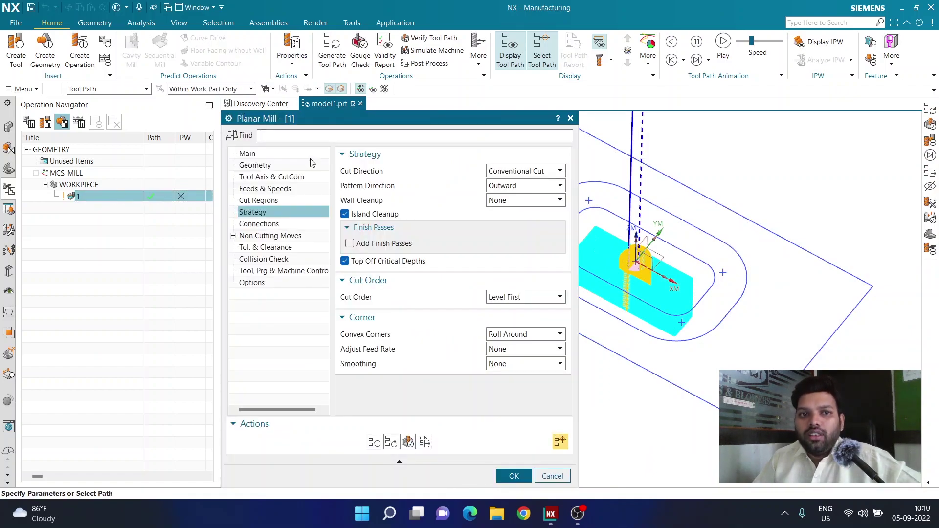
# Set the within-regions transfer type to Direct/Previous Plane backup with a 1 mm safe clearance distance and regenerate the tool path.
pyautogui.moveTo(328, 125); pyautogui.dragTo(377, 74)
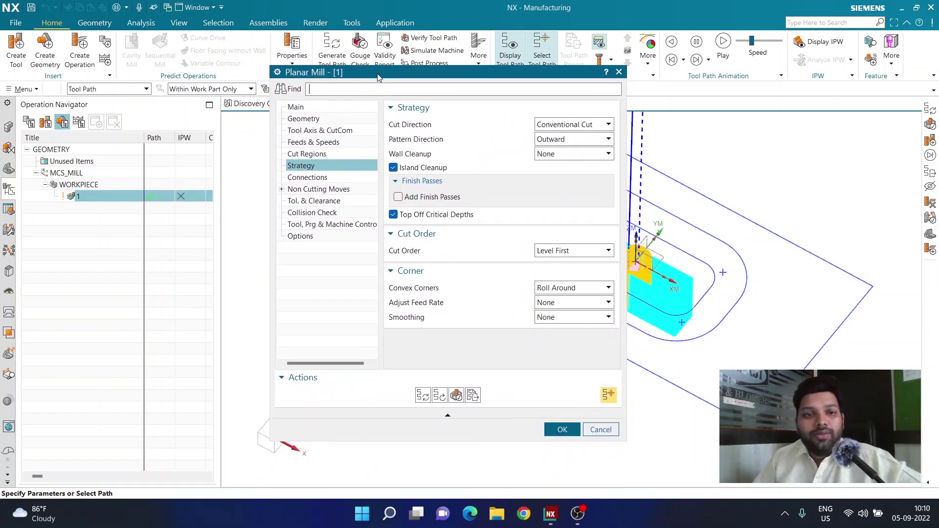
pyautogui.click(310, 190)
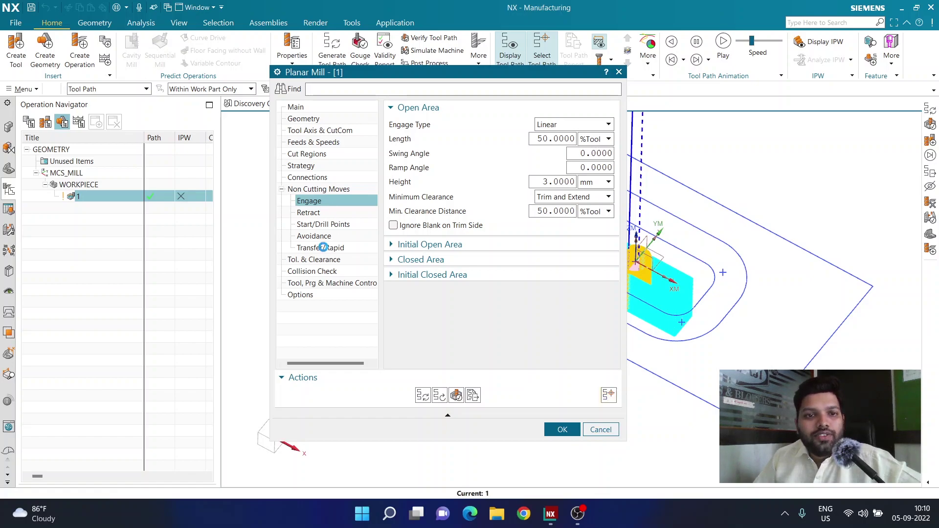
pyautogui.click(321, 249)
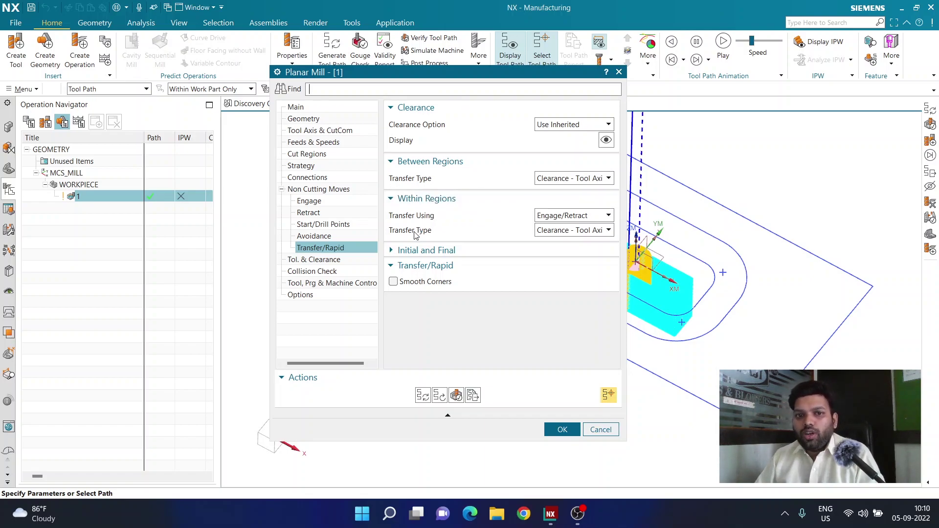
pyautogui.click(583, 230)
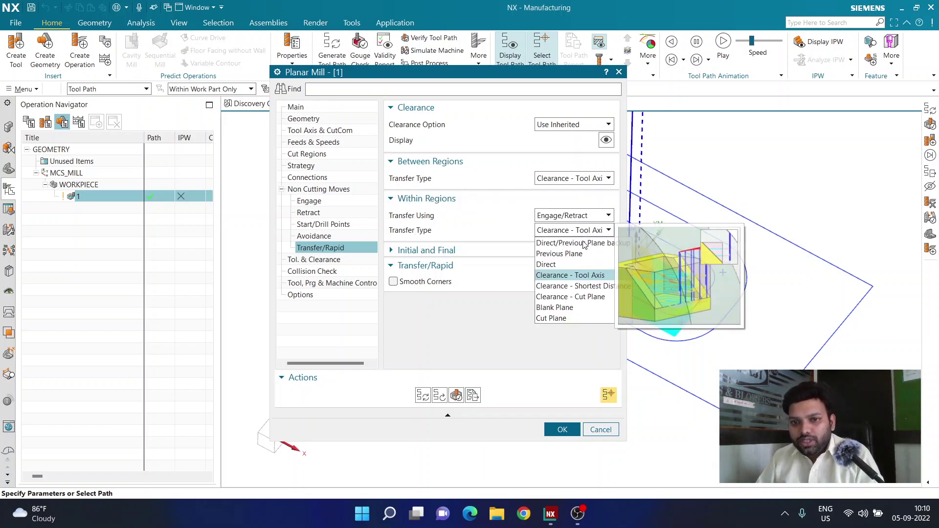
pyautogui.click(584, 244)
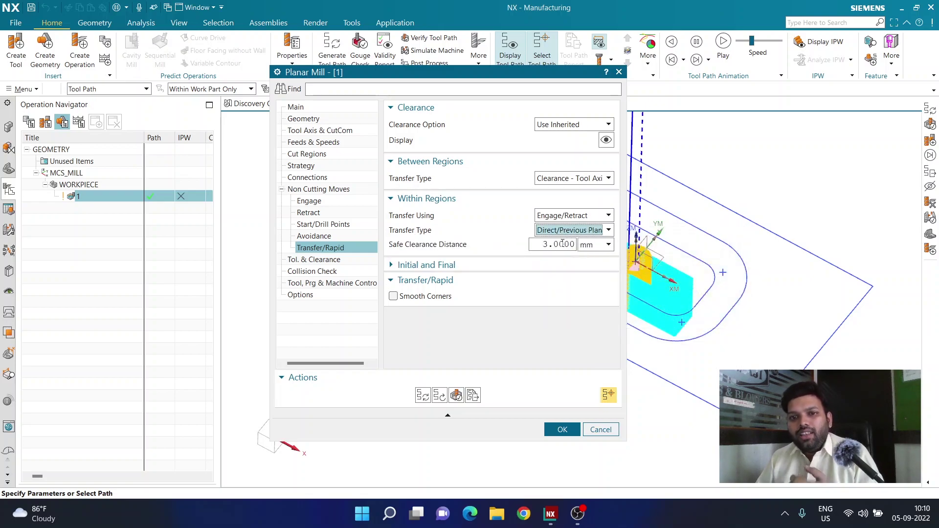
pyautogui.doubleClick(563, 244)
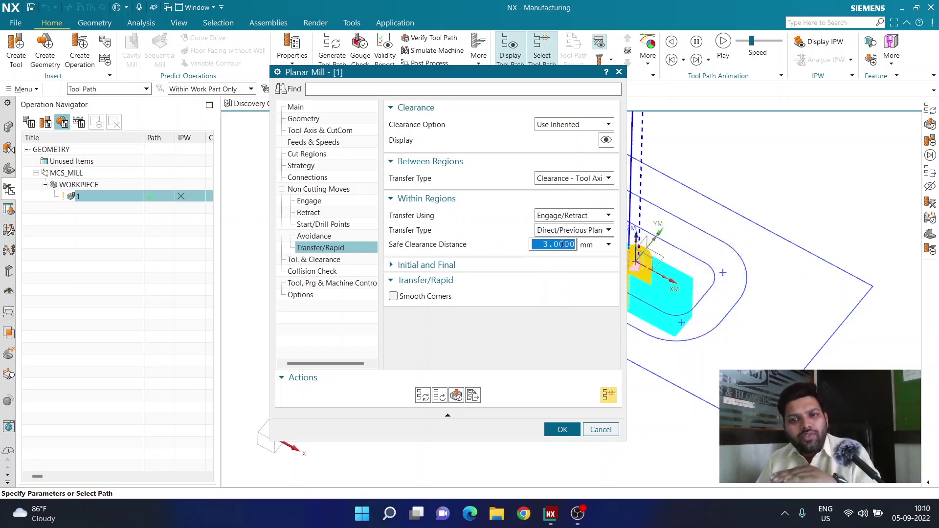
pyautogui.write('1')
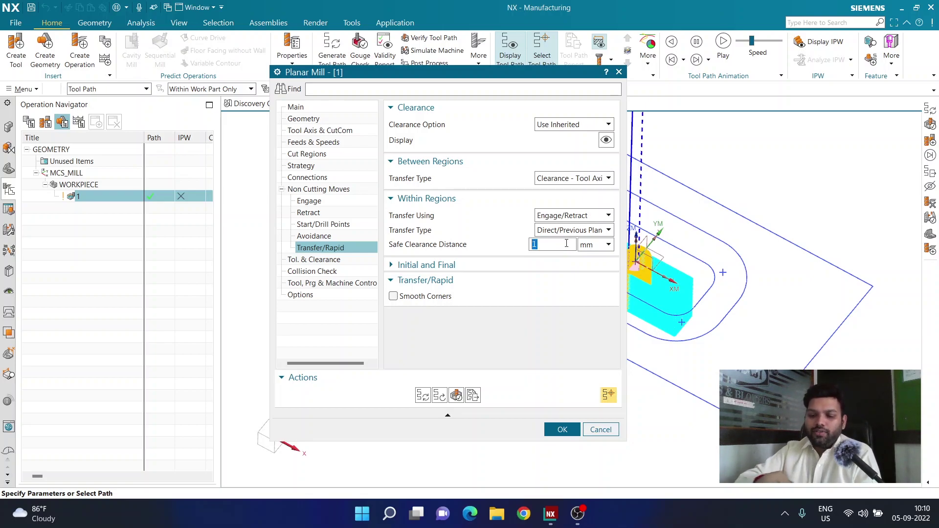
pyautogui.click(559, 429)
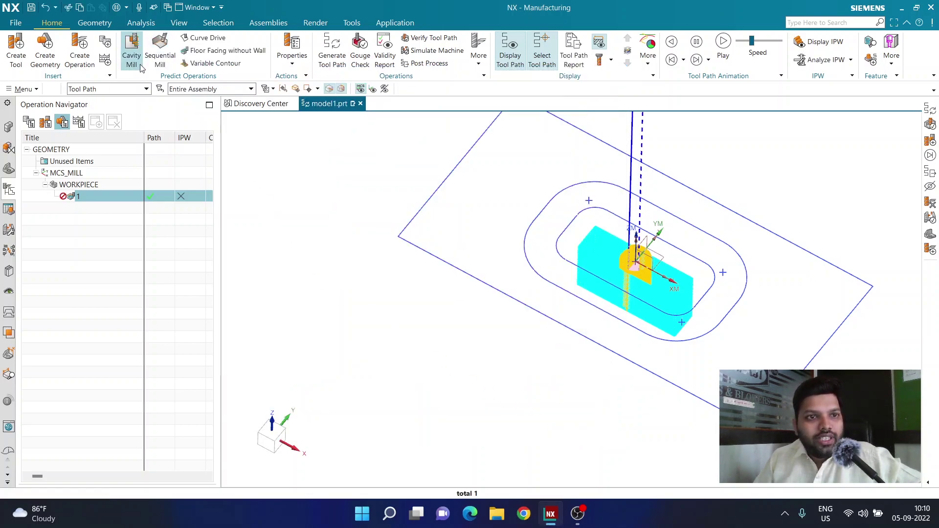
pyautogui.click(330, 57)
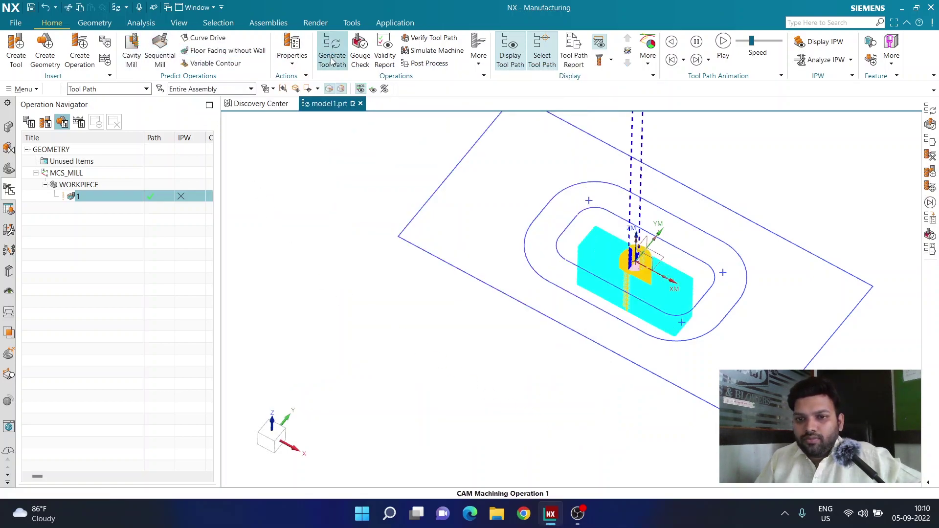
# Play the regenerated tool path's animation with adjusted speed and inspect the stock left along the pocket wall.
pyautogui.click(723, 42)
pyautogui.scroll(3, 655, 218)
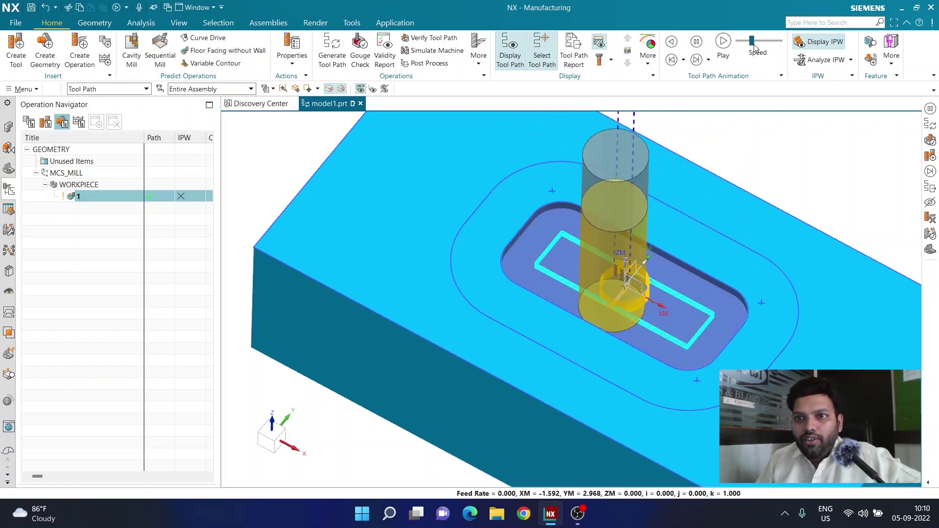
pyautogui.moveTo(747, 41); pyautogui.dragTo(742, 41)
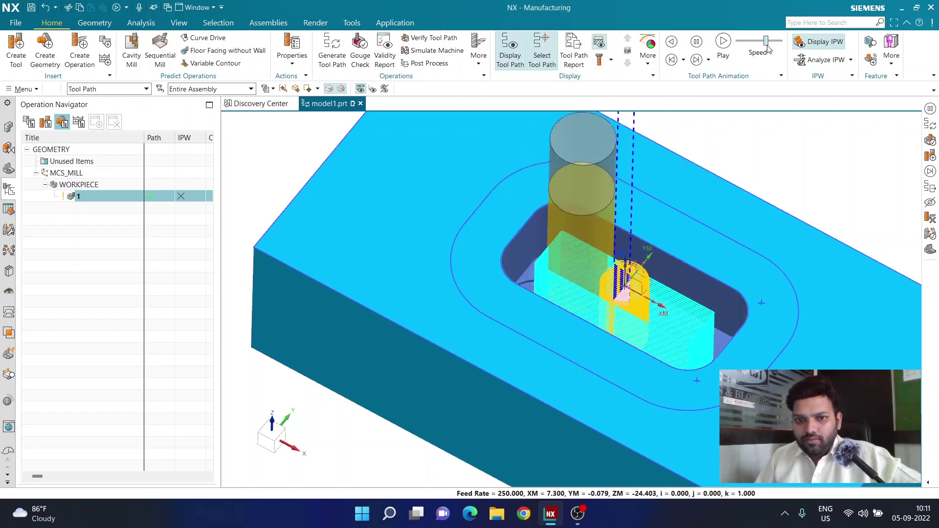
pyautogui.scroll(-3, 692, 226)
pyautogui.scroll(10, 692, 225)
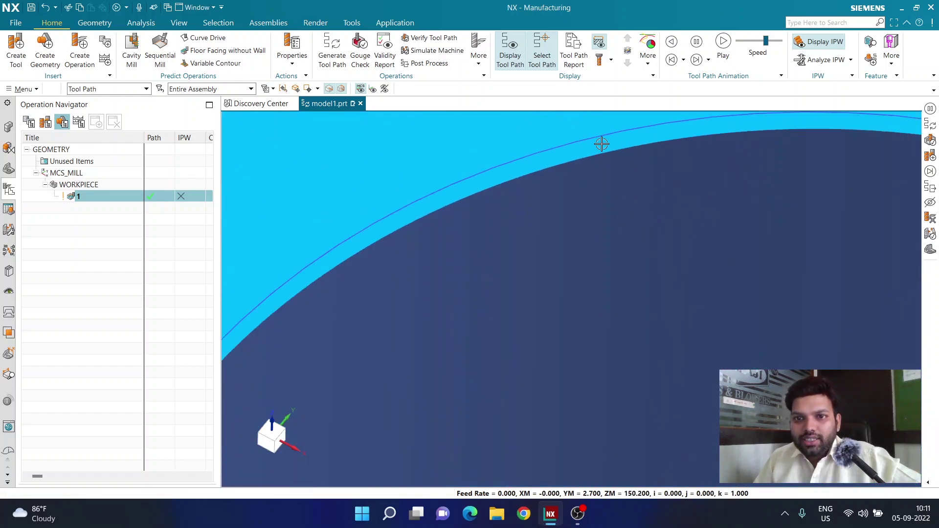
pyautogui.scroll(-5, 607, 150)
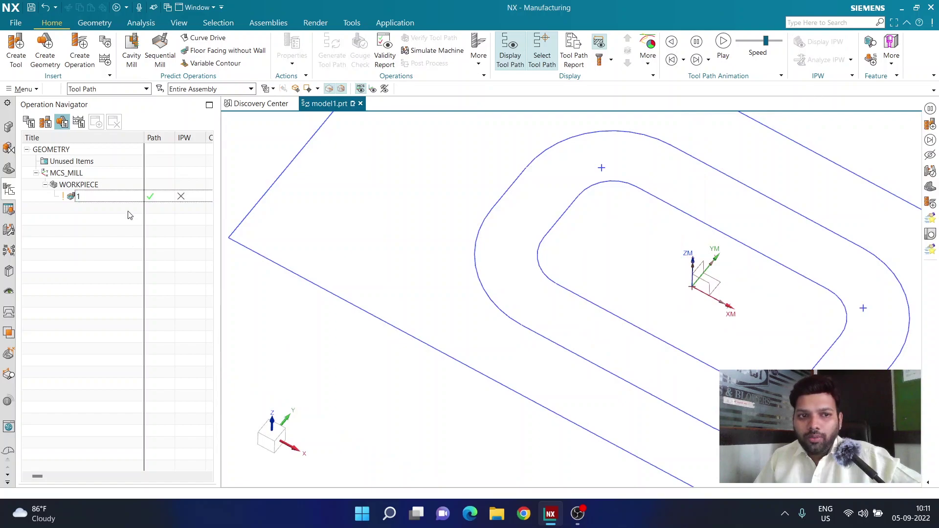
pyautogui.rightClick(124, 197)
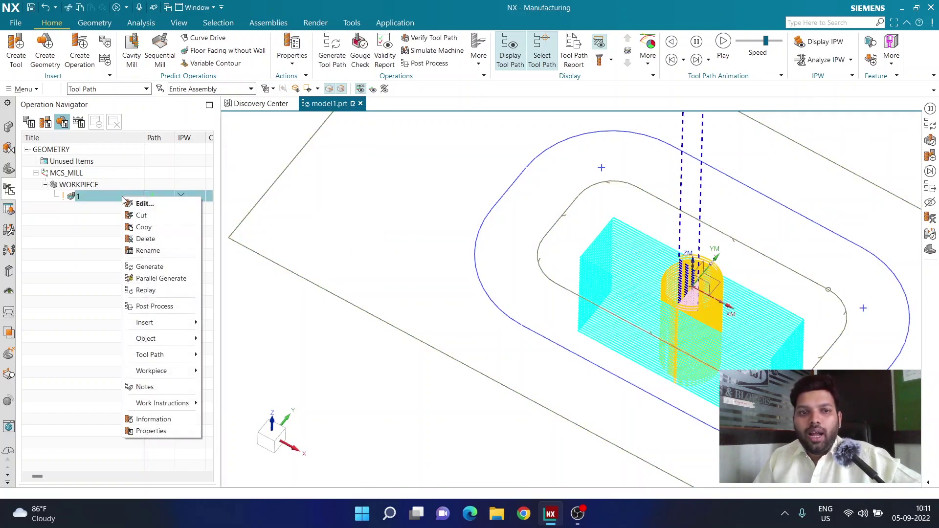
pyautogui.moveTo(189, 324)
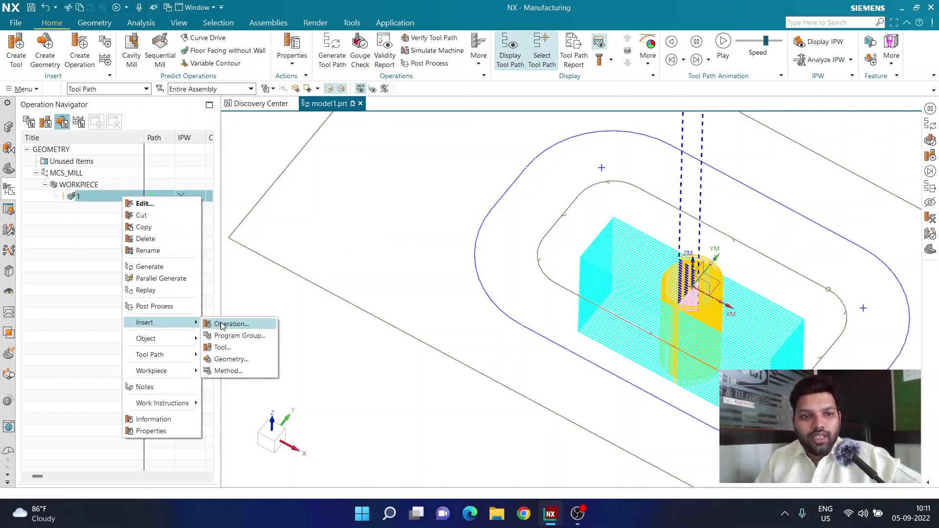
pyautogui.click(101, 292)
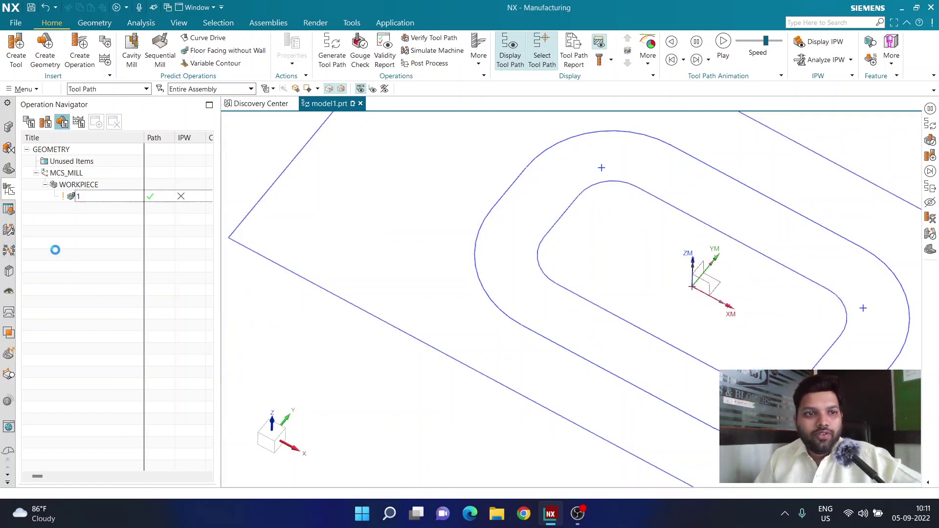
pyautogui.rightClick(93, 198)
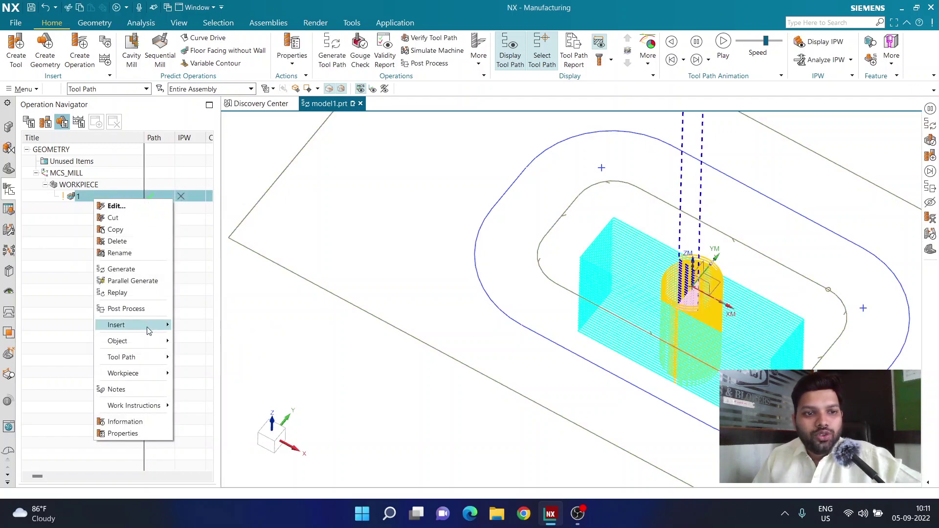
pyautogui.moveTo(147, 325)
pyautogui.click(203, 327)
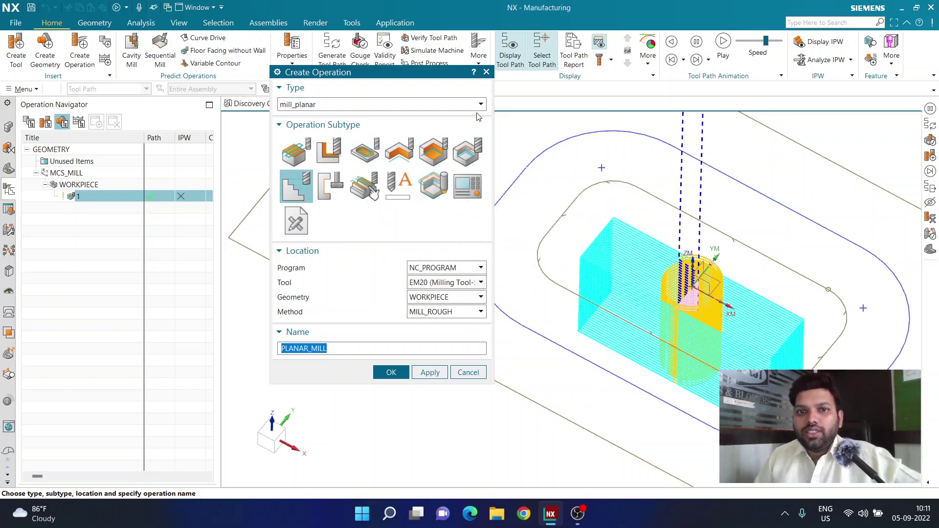
pyautogui.click(486, 72)
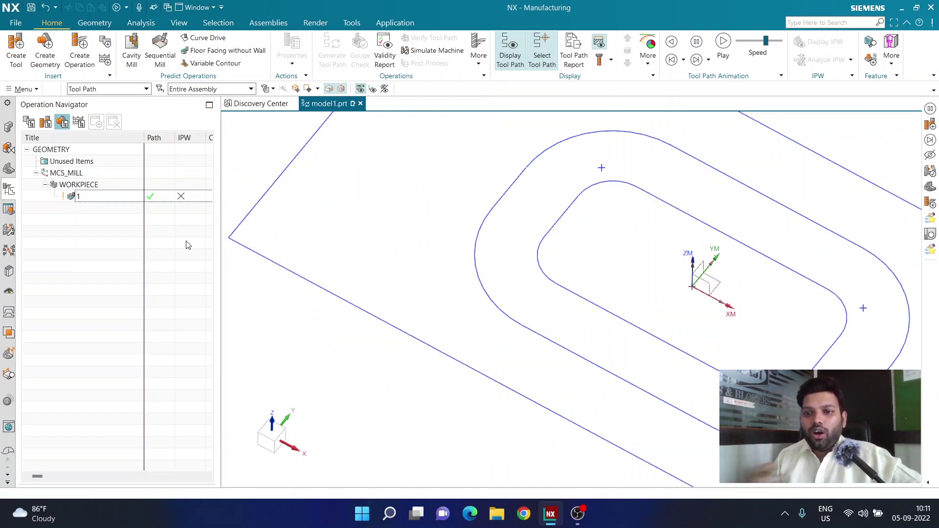
pyautogui.scroll(-4, 298, 256)
pyautogui.moveTo(369, 252)
pyautogui.mouseDown(button='middle')
pyautogui.moveTo(367, 235)
pyautogui.moveTo(340, 226)
pyautogui.moveTo(432, 281)
pyautogui.moveTo(364, 243)
pyautogui.mouseUp(button='middle')
pyautogui.scroll(2, 364, 243)
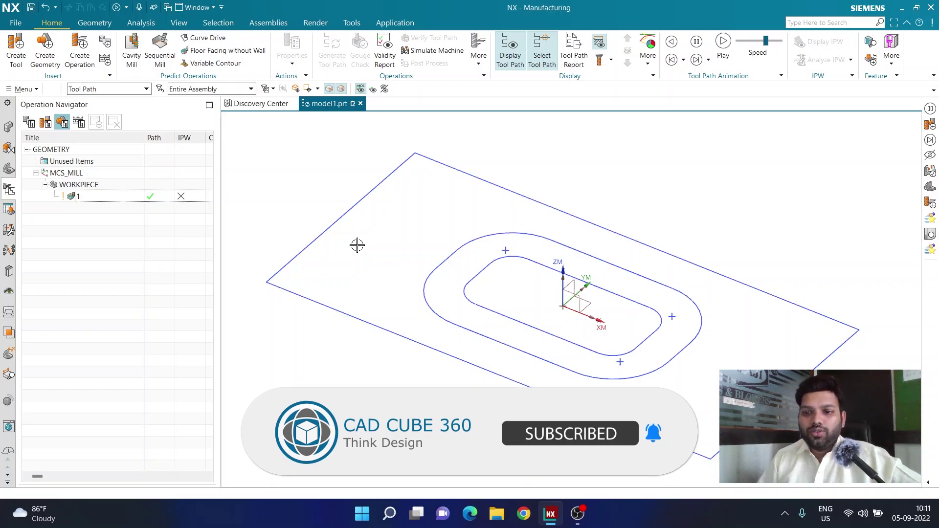
pyautogui.click(780, 521)
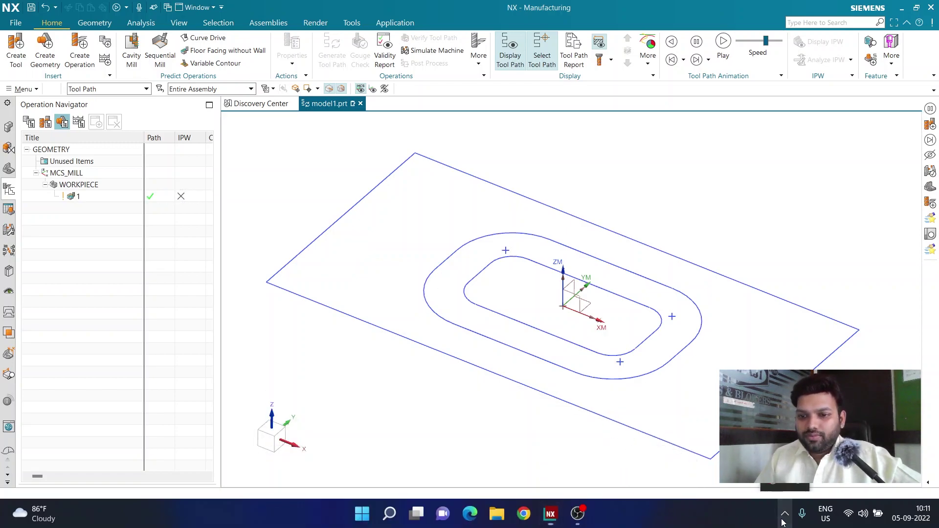